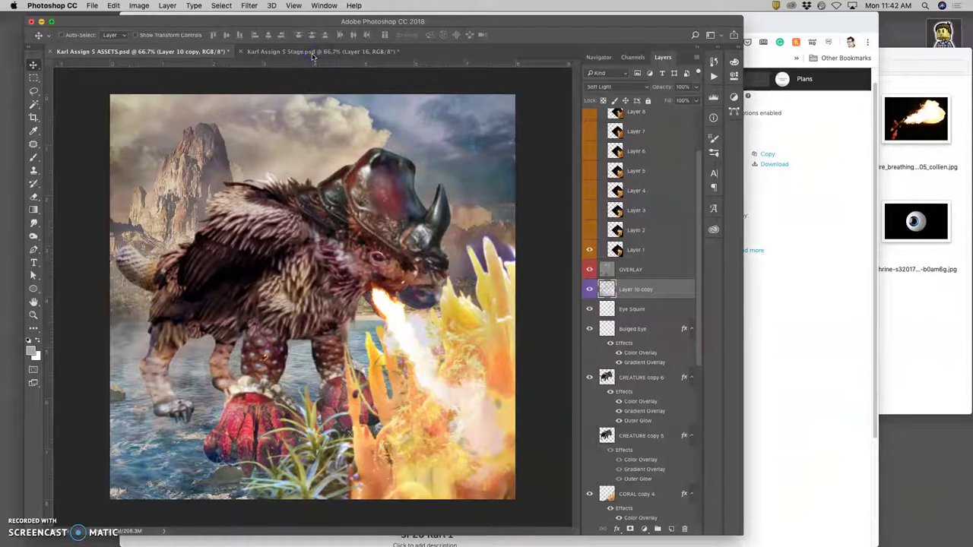
Check the Stage document, then return to the ASSETS document.
{"action": "left_click", "coordinate": [314, 53]}
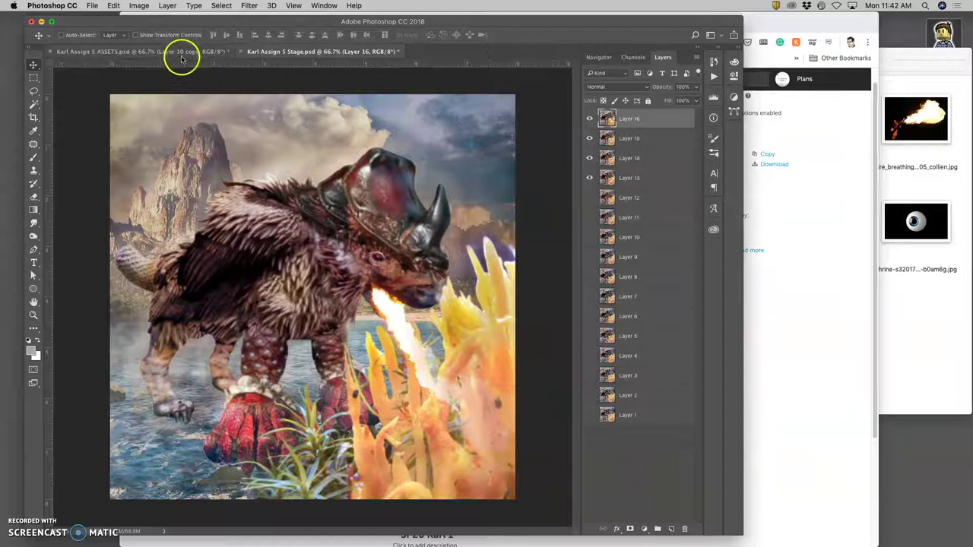
{"action": "left_click_drag", "start_coordinate": [180, 58], "coordinate": [319, 183]}
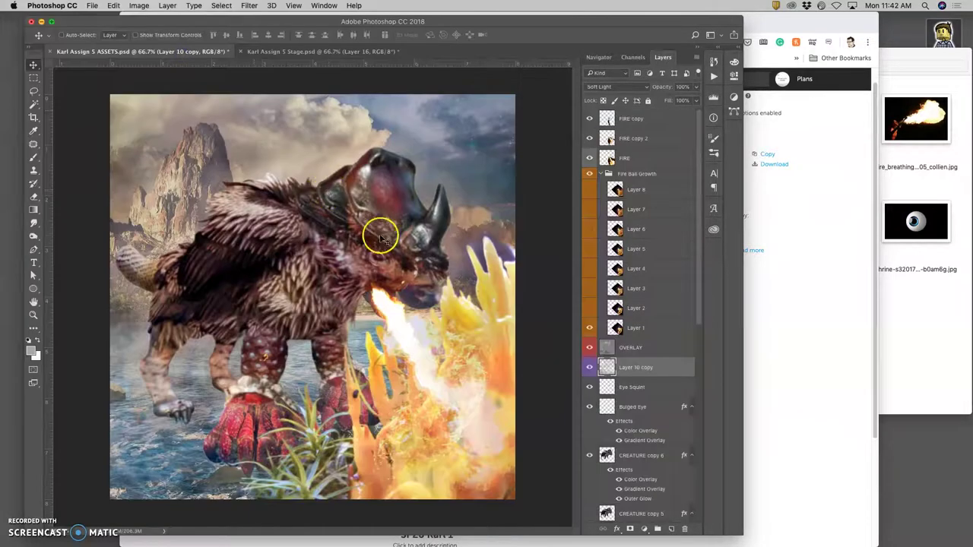
{"action": "left_click", "coordinate": [340, 52]}
{"action": "left_click", "coordinate": [203, 53]}
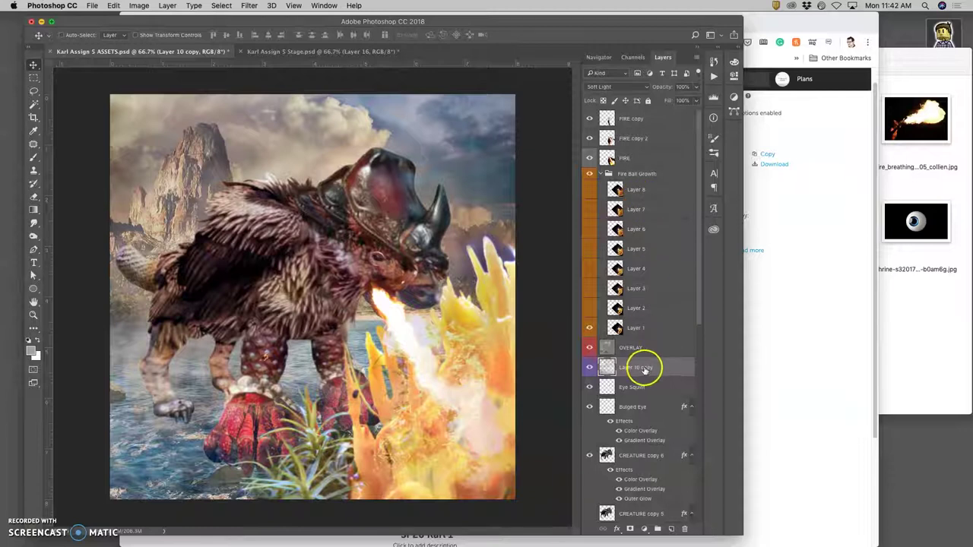
Enlarge the Eye Squint layer's squinting eye slightly, to about 108%×111%.
{"action": "left_click", "coordinate": [630, 389]}
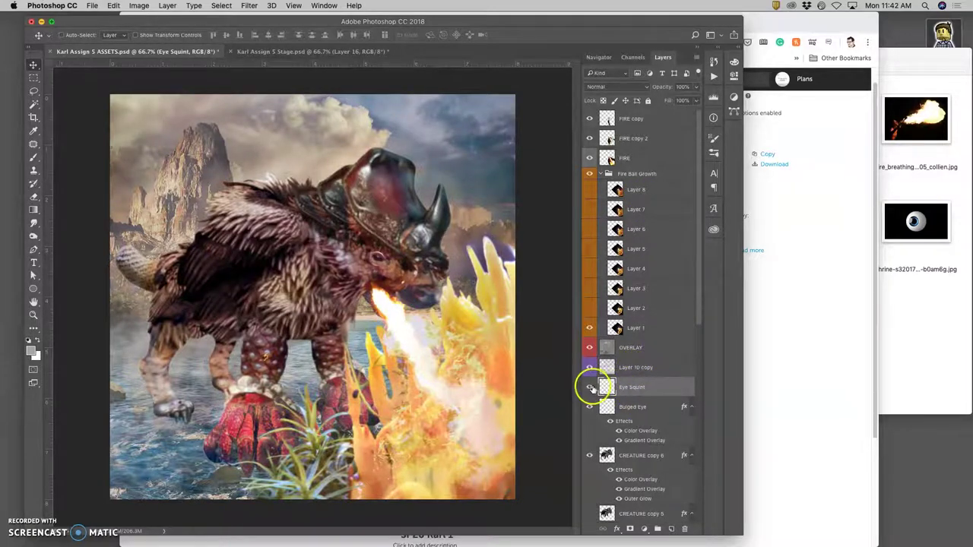
{"action": "left_click", "coordinate": [589, 388]}
{"action": "left_click", "coordinate": [591, 387]}
{"action": "key", "text": "ctrl+t"}
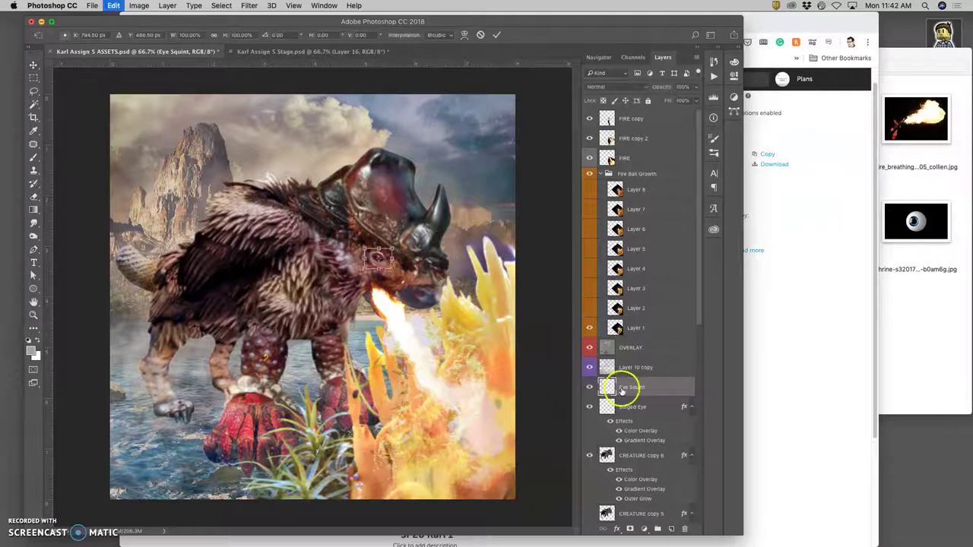
{"action": "left_click_drag", "start_coordinate": [391, 248], "coordinate": [377, 271]}
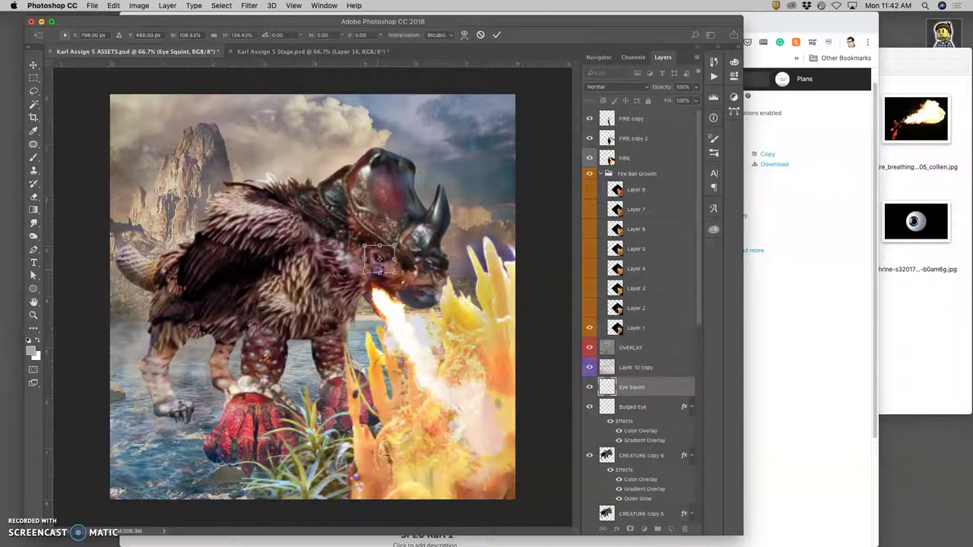
{"action": "double_click", "coordinate": [397, 269]}
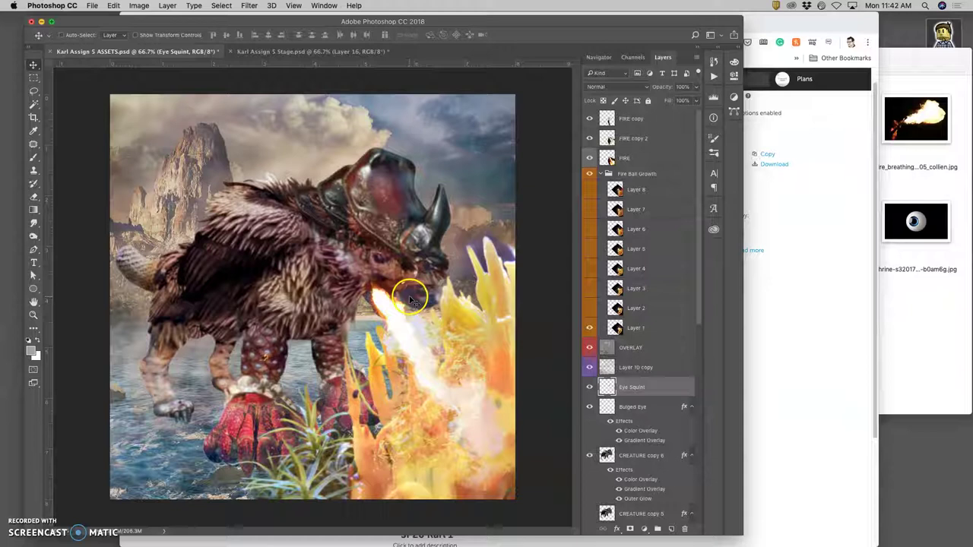
Warp CREATURE copy 6, bending the head and neck and pushing the back left.
{"action": "left_click", "coordinate": [621, 455]}
{"action": "key", "text": "super+t"}
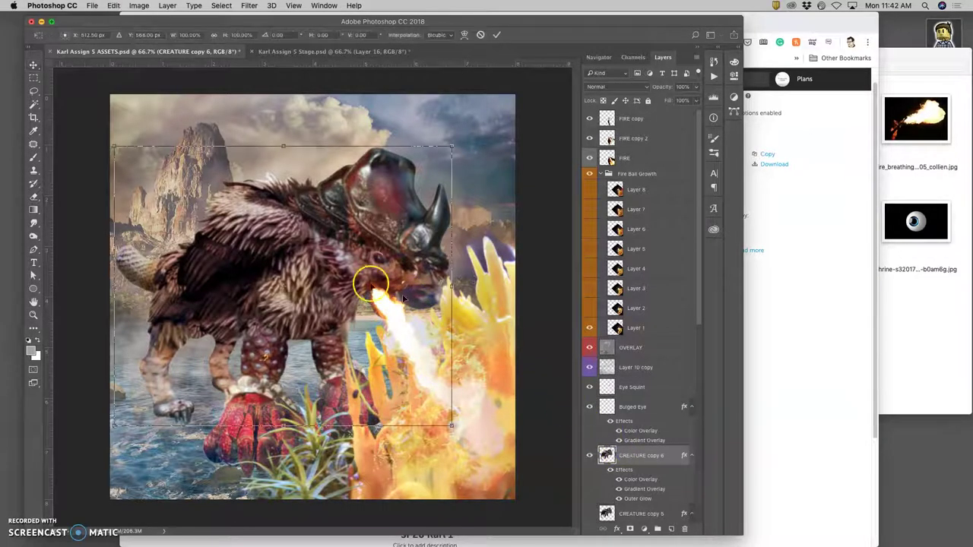
{"action": "left_click", "coordinate": [114, 5]}
{"action": "left_click", "coordinate": [268, 194]}
{"action": "right_click", "coordinate": [303, 238]}
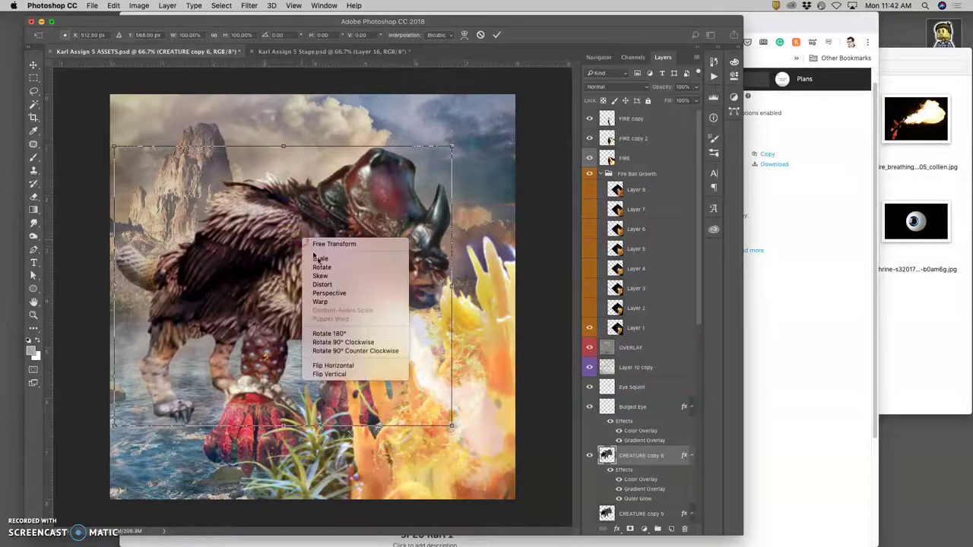
{"action": "left_click", "coordinate": [345, 301]}
{"action": "left_click_drag", "start_coordinate": [438, 261], "coordinate": [434, 257]}
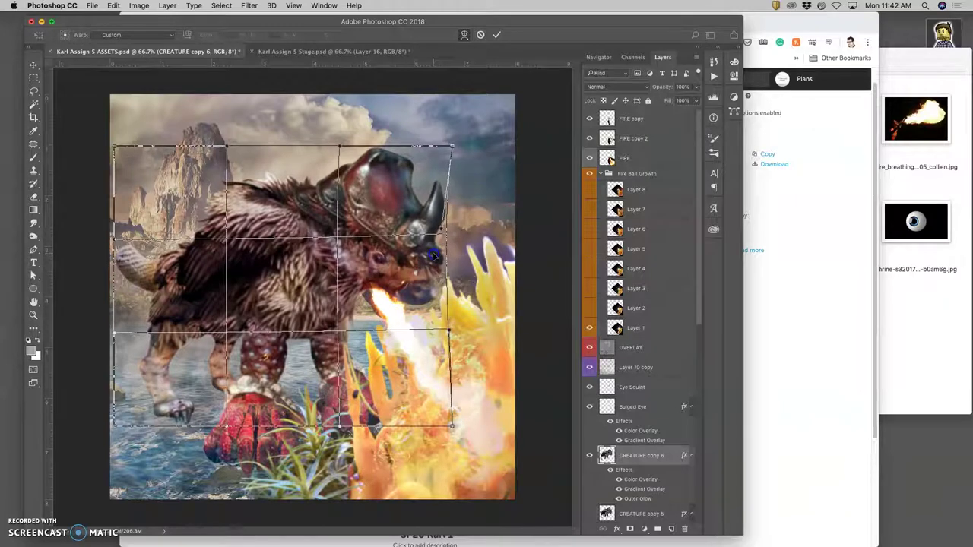
{"action": "left_click_drag", "start_coordinate": [307, 299], "coordinate": [200, 294]}
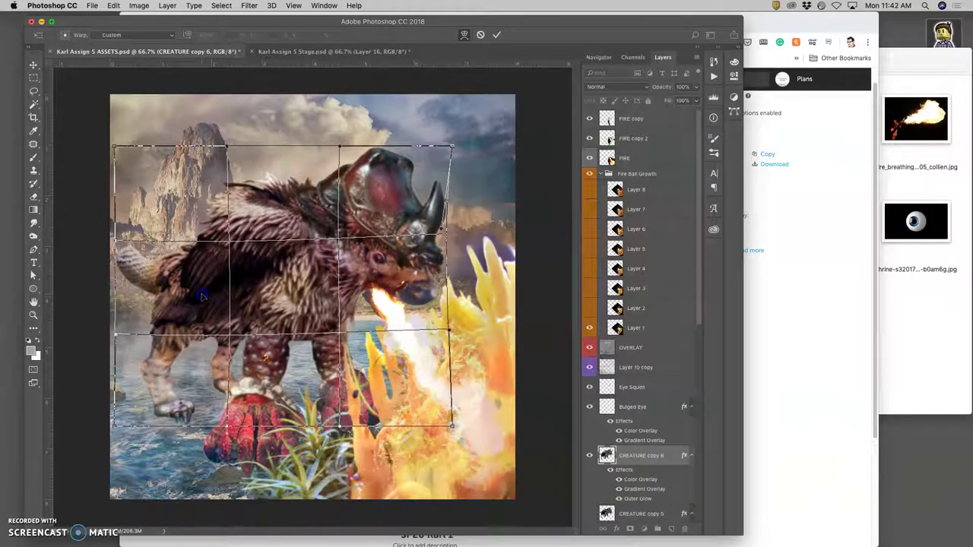
Commit the creature warp and glance at the Stage document before returning to ASSETS.
{"action": "key", "text": "Return"}
{"action": "left_click", "coordinate": [365, 337]}
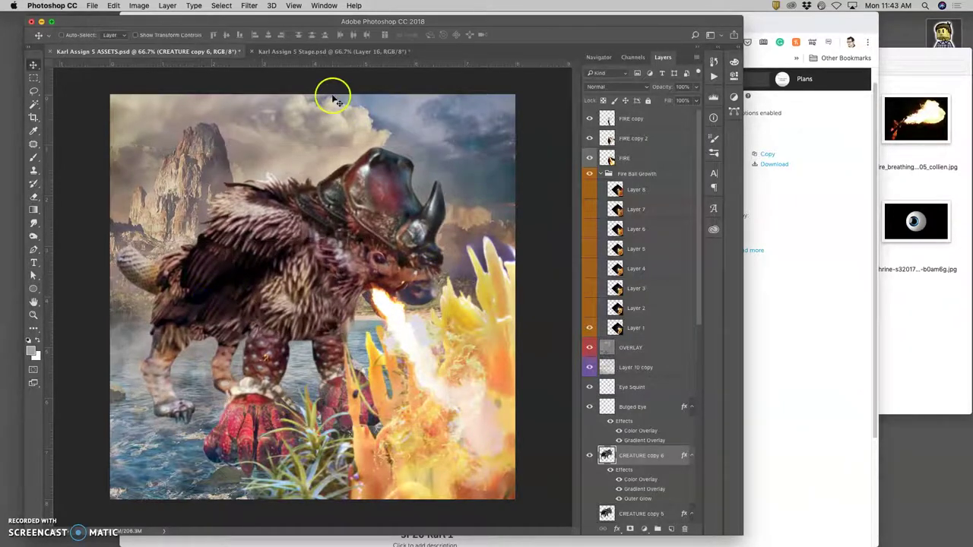
{"action": "left_click", "coordinate": [309, 51]}
{"action": "left_click", "coordinate": [211, 54]}
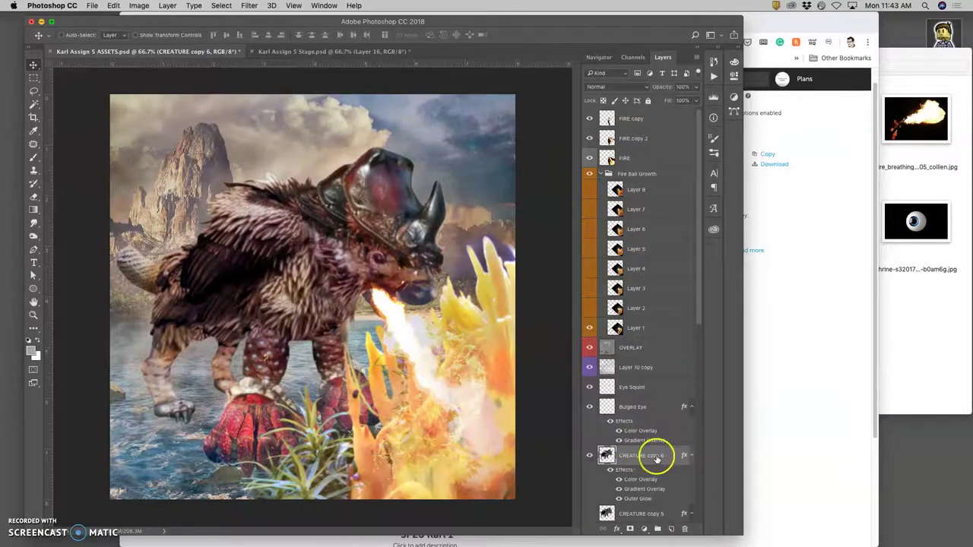
Raise the Gradient Overlay opacity on CORAL copy 4 toward 57%.
{"action": "scroll", "coordinate": [646, 460], "scroll_direction": "down", "scroll_amount": 5}
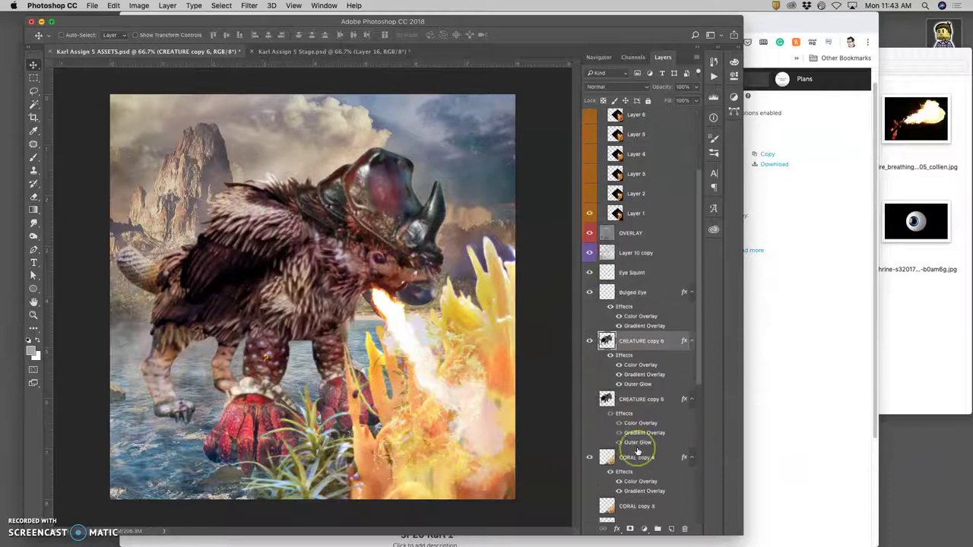
{"action": "scroll", "coordinate": [636, 452], "scroll_direction": "down", "scroll_amount": 4}
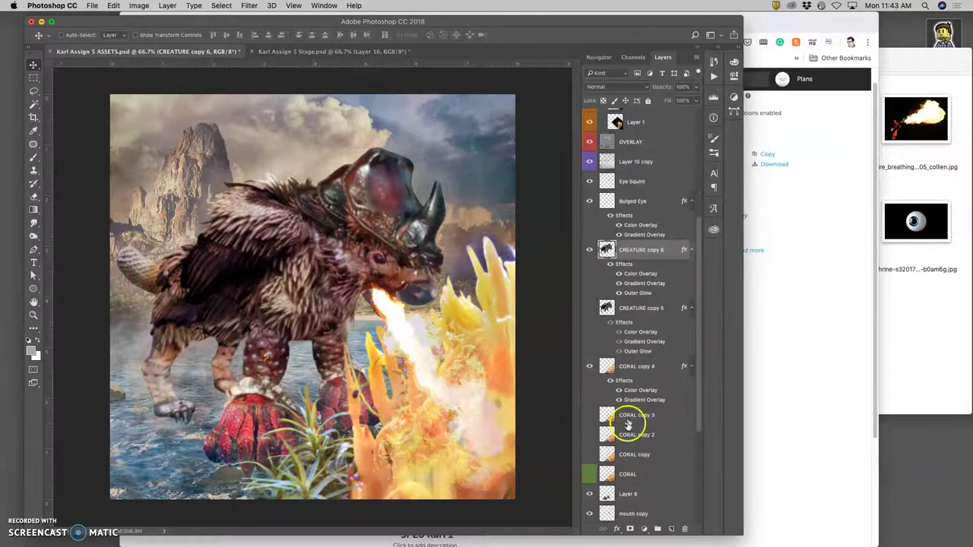
{"action": "double_click", "coordinate": [625, 375]}
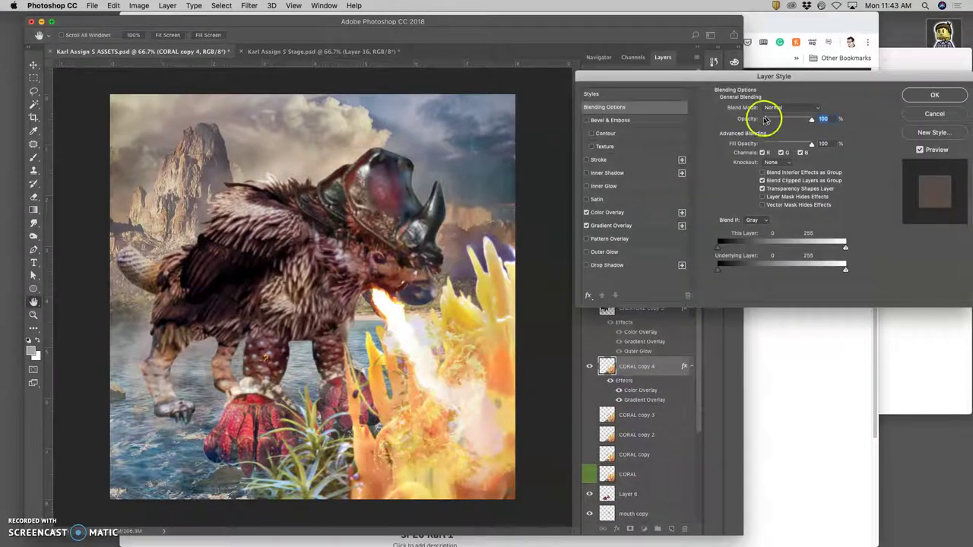
{"action": "left_click", "coordinate": [615, 225]}
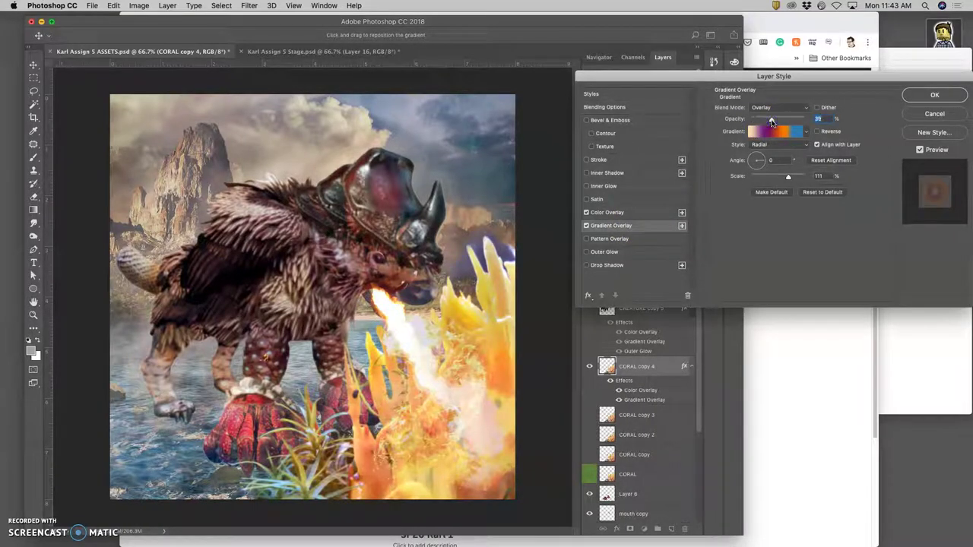
{"action": "left_click_drag", "start_coordinate": [771, 122], "coordinate": [781, 122]}
{"action": "left_click", "coordinate": [919, 98]}
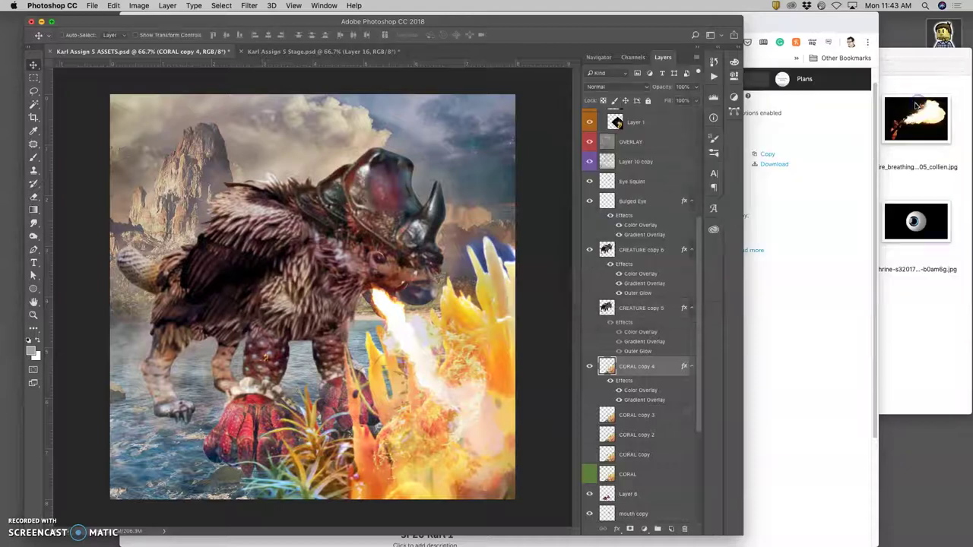
{"action": "scroll", "coordinate": [643, 471], "scroll_direction": "down", "scroll_amount": 3}
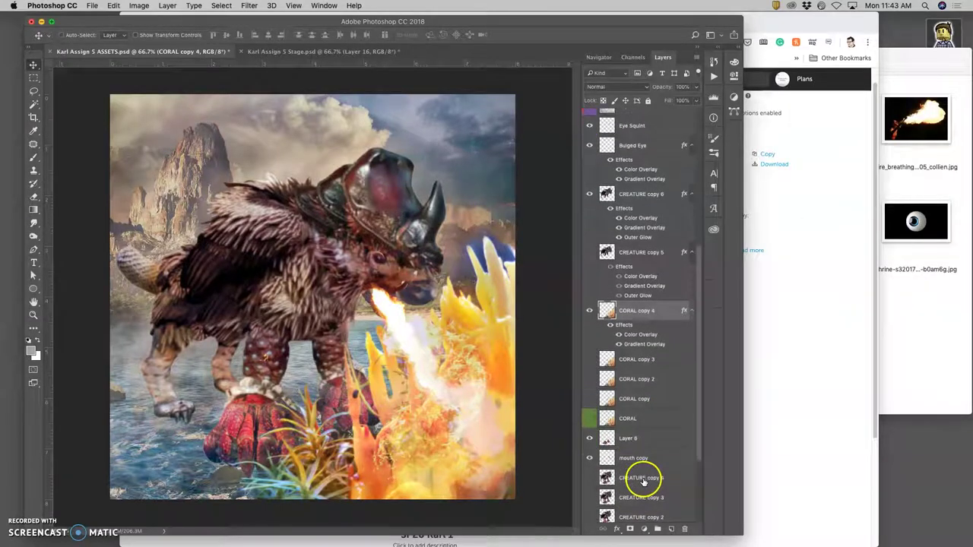
Move the mouth copy fire into place and rotate it.
{"action": "left_click", "coordinate": [628, 456]}
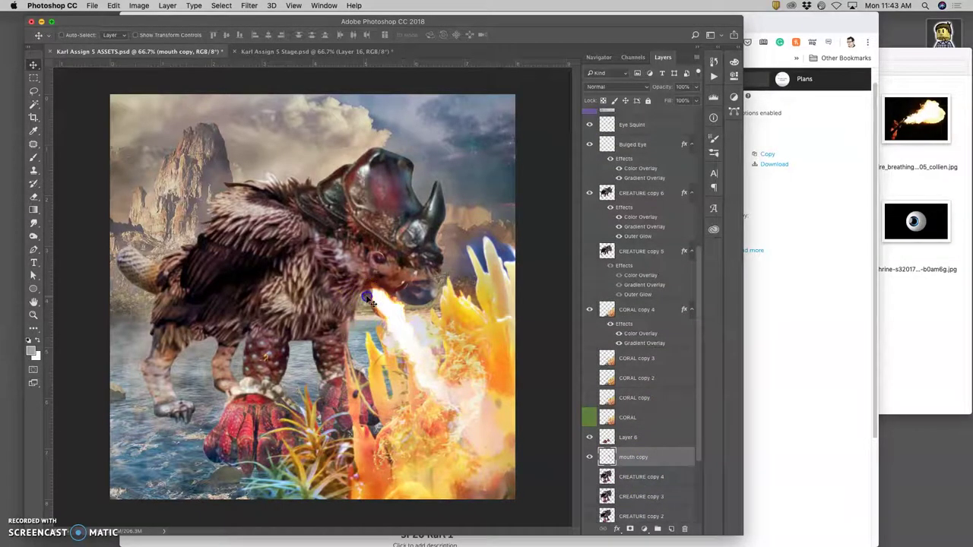
{"action": "left_click_drag", "start_coordinate": [367, 296], "coordinate": [398, 326]}
{"action": "key", "text": "ctrl+t"}
{"action": "key", "text": "Return"}
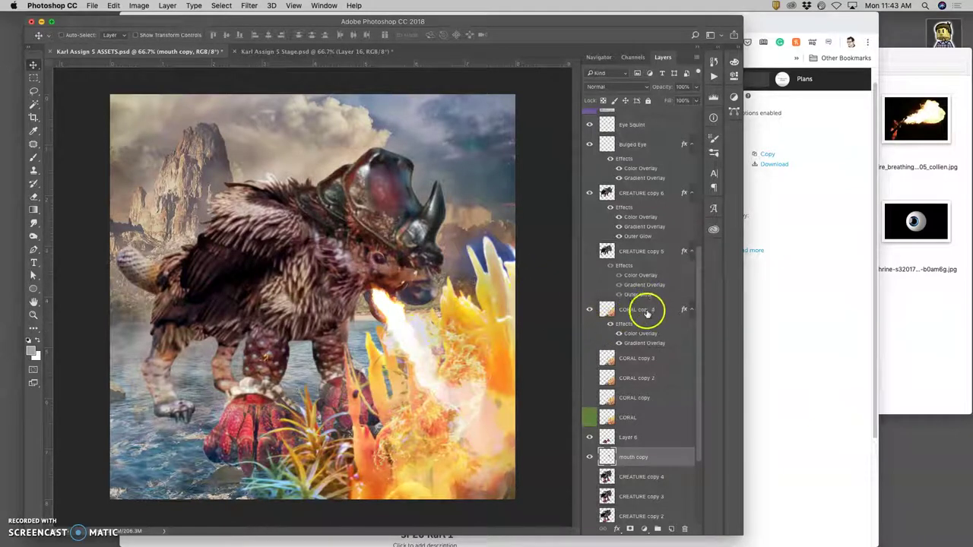
Widen layer 4 to about 100.2% and commit a transform on heic0715a.
{"action": "scroll", "coordinate": [638, 365], "scroll_direction": "down", "scroll_amount": 3}
{"action": "left_click", "coordinate": [630, 473]}
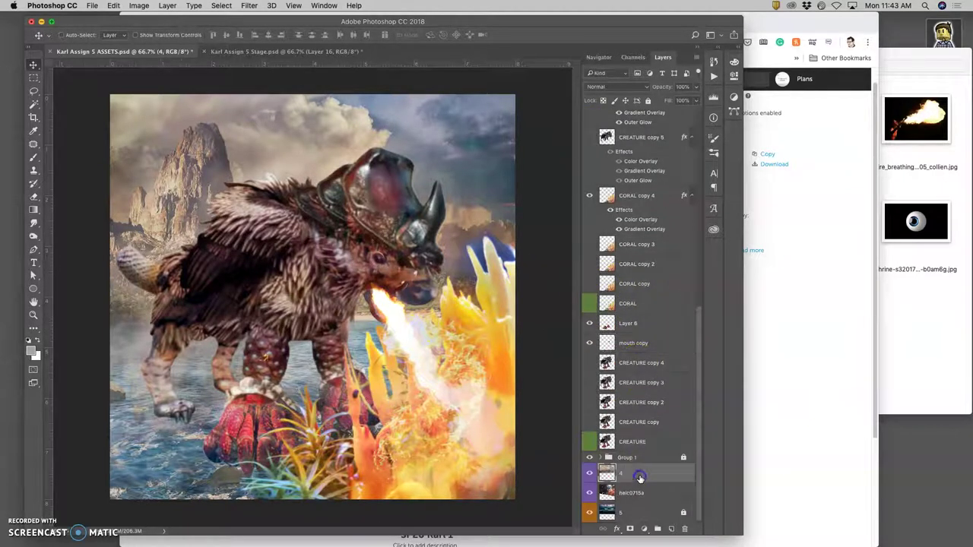
{"action": "key", "text": "ctrl+t"}
{"action": "left_click_drag", "start_coordinate": [563, 197], "coordinate": [565, 197]}
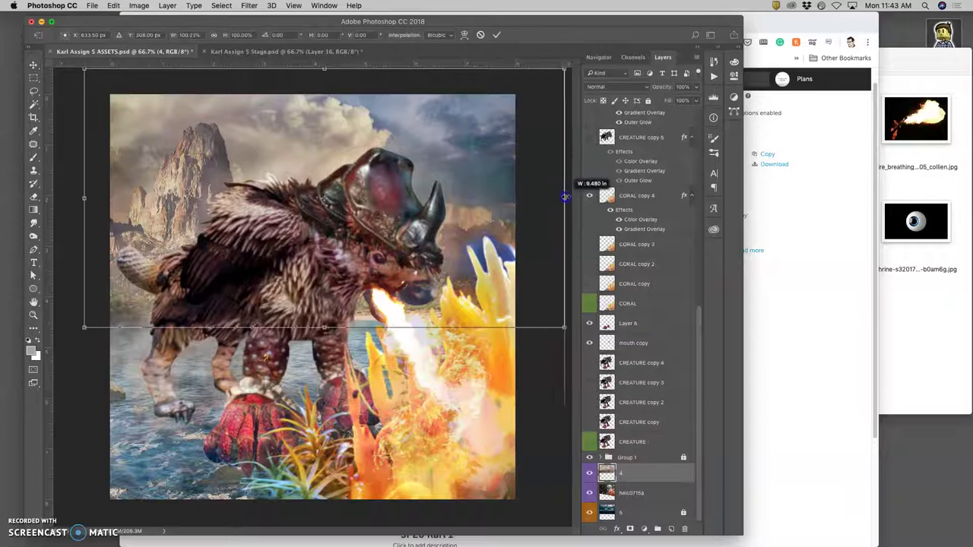
{"action": "key", "text": "Return"}
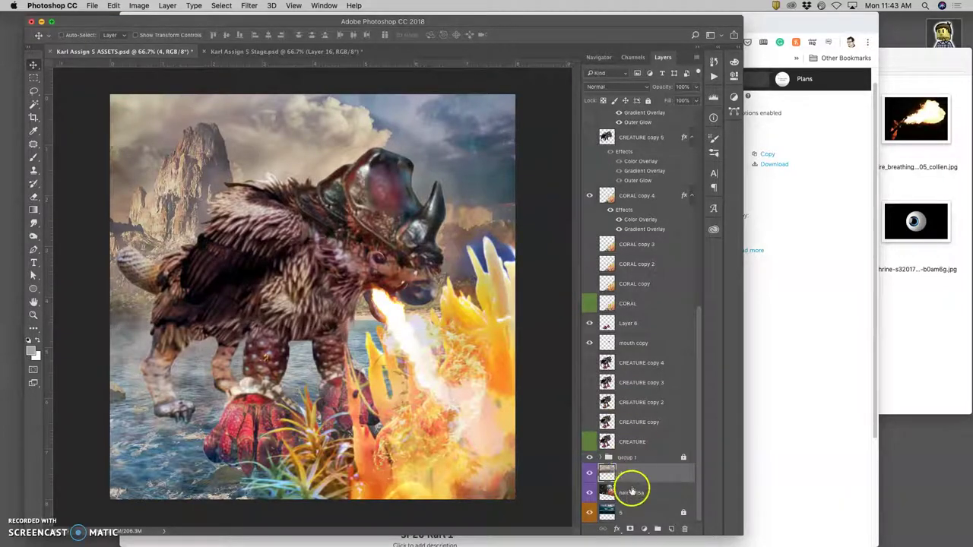
{"action": "left_click", "coordinate": [631, 491]}
{"action": "key", "text": "ctrl+t"}
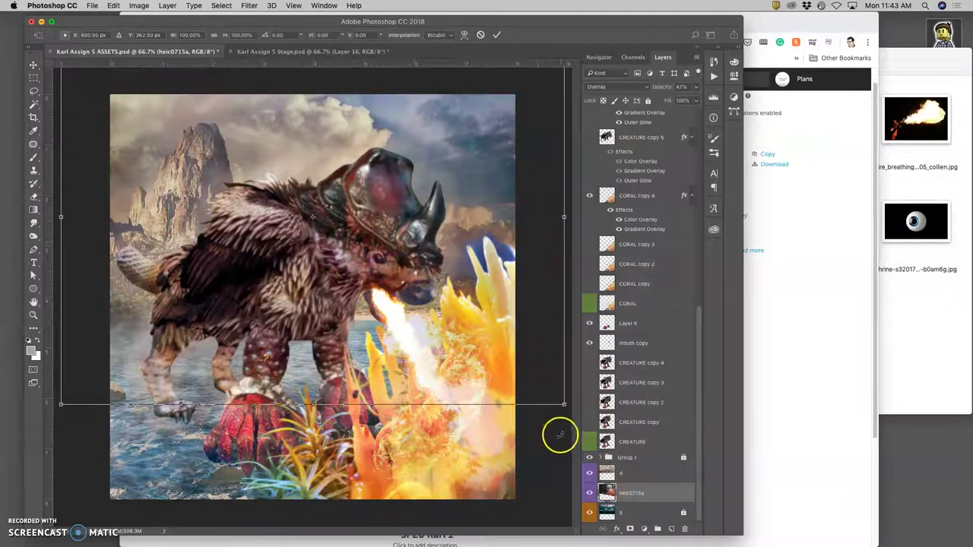
{"action": "key", "text": "Return"}
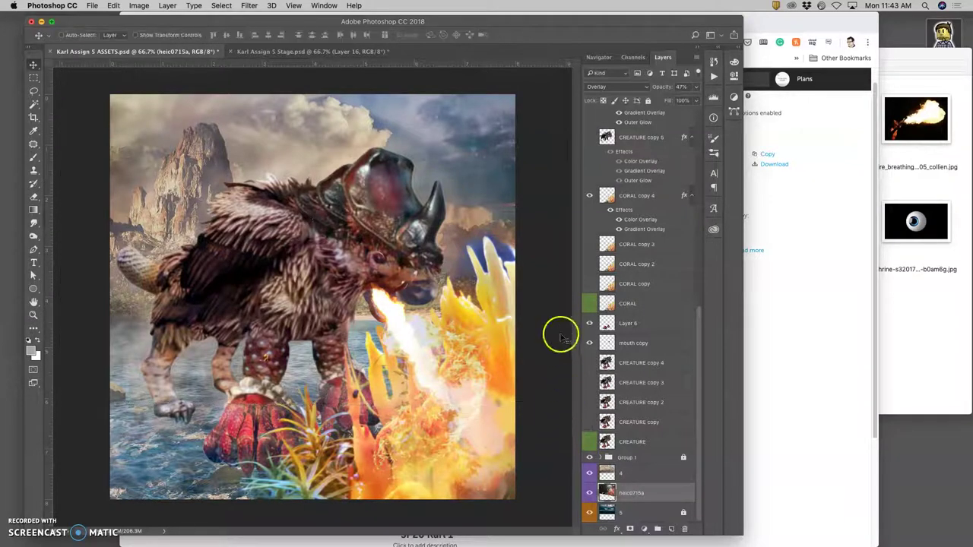
{"action": "left_click", "coordinate": [316, 54]}
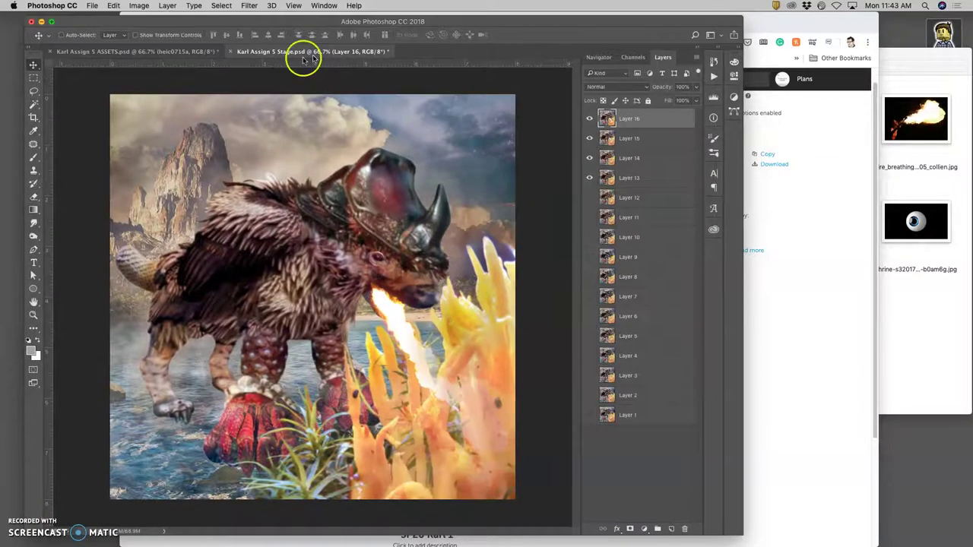
{"action": "left_click", "coordinate": [205, 53]}
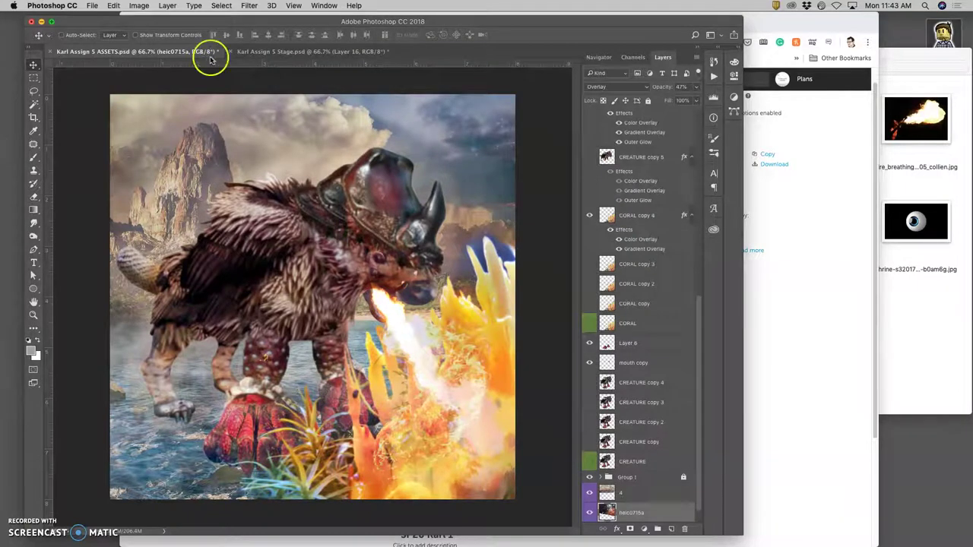
{"action": "left_click", "coordinate": [279, 54]}
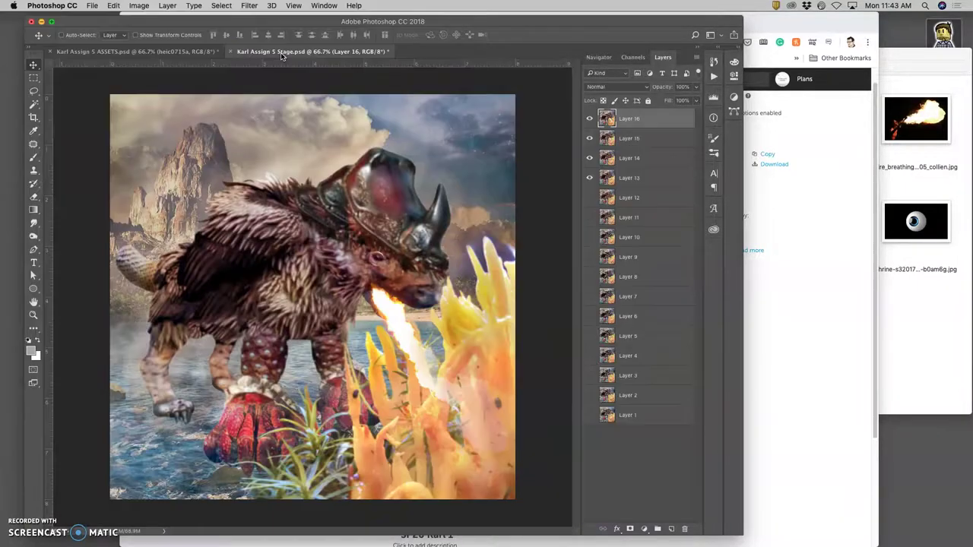
{"action": "left_click", "coordinate": [210, 52]}
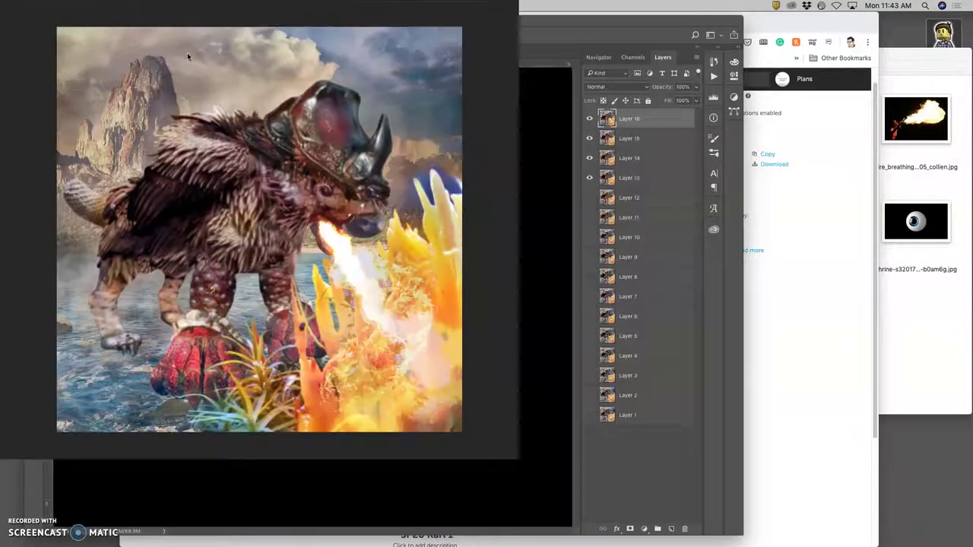
{"action": "scroll", "coordinate": [667, 262], "scroll_direction": "up", "scroll_amount": 10}
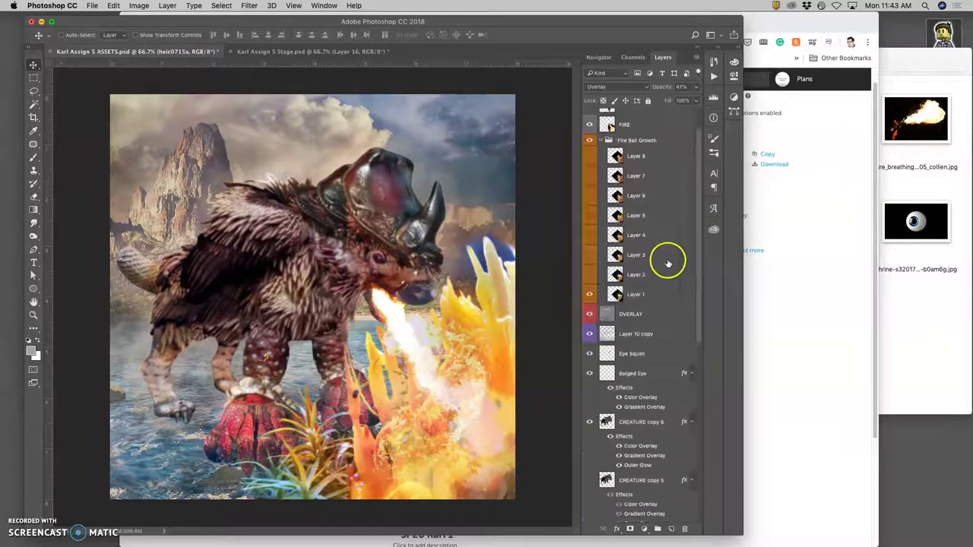
{"action": "left_click", "coordinate": [590, 119]}
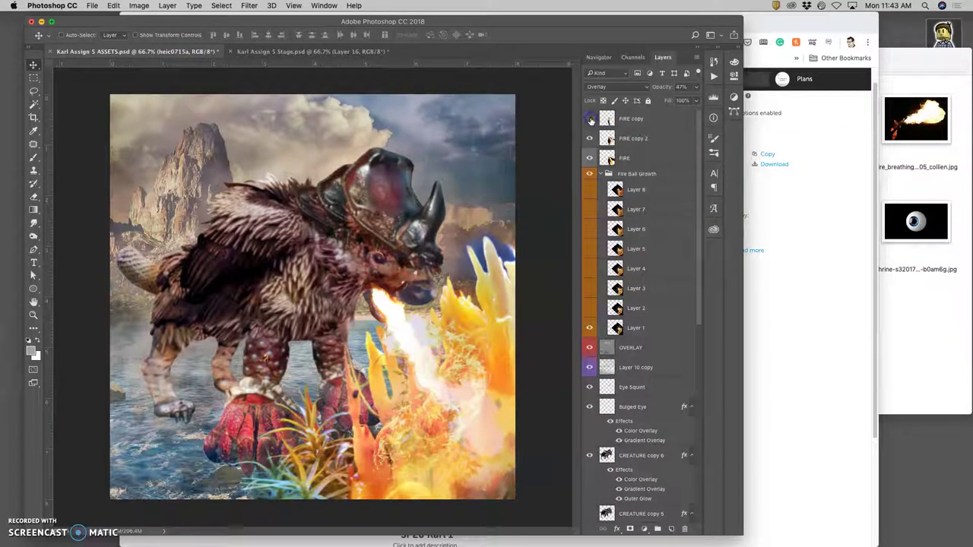
{"action": "left_click", "coordinate": [589, 138]}
{"action": "left_click", "coordinate": [591, 155]}
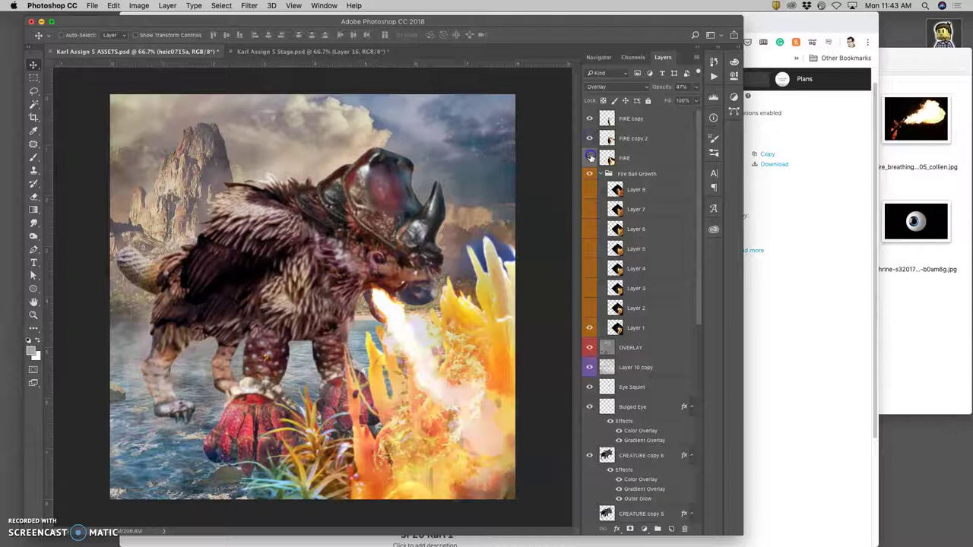
{"action": "left_click", "coordinate": [590, 156]}
{"action": "left_click", "coordinate": [608, 320]}
{"action": "left_click", "coordinate": [592, 329]}
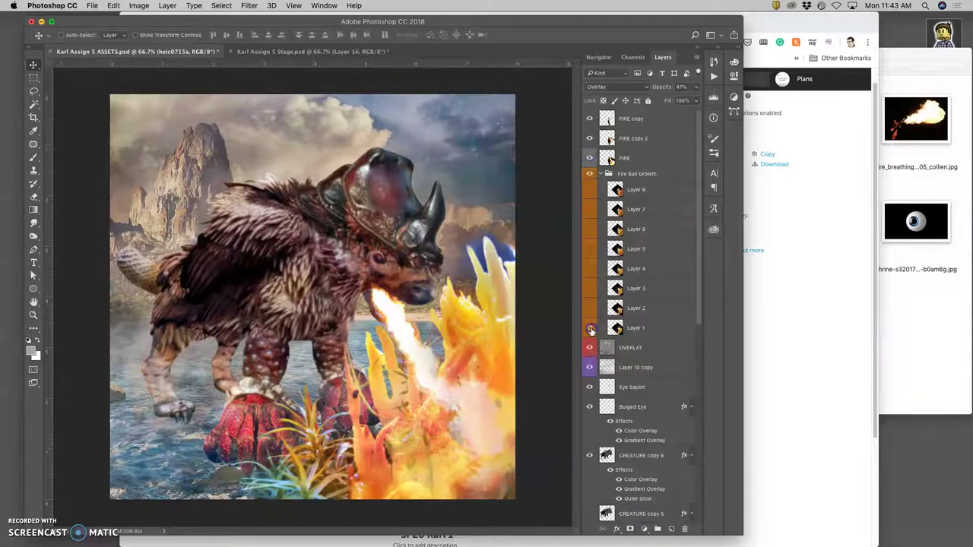
{"action": "left_click", "coordinate": [592, 329]}
{"action": "left_click", "coordinate": [636, 328]}
Erase Layer 1's fire around the creature's mouth with the Eraser at 51% opacity.
{"action": "left_click", "coordinate": [33, 196]}
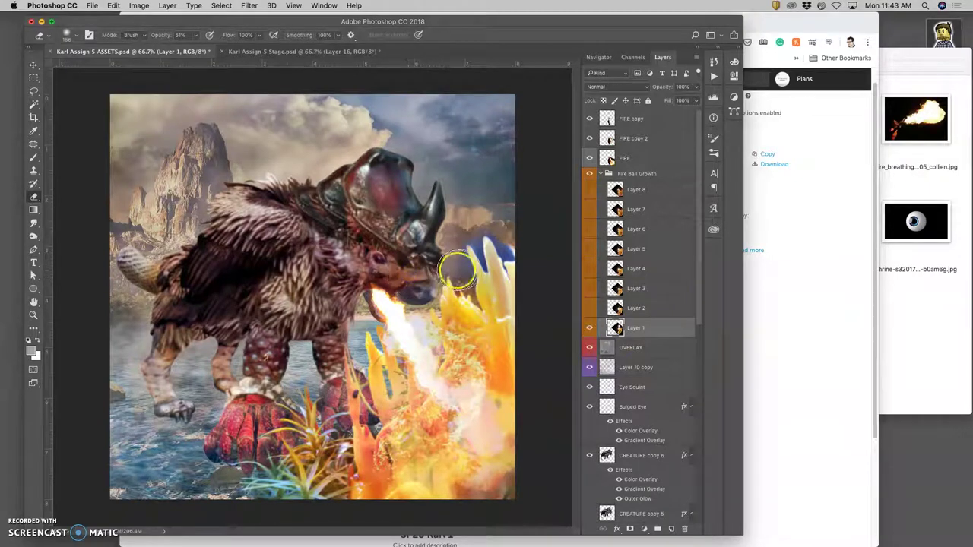
{"action": "mouse_move", "coordinate": [425, 267]}
{"action": "left_mouse_down"}
{"action": "mouse_move", "coordinate": [363, 276]}
{"action": "mouse_move", "coordinate": [342, 289]}
{"action": "mouse_move", "coordinate": [348, 300]}
{"action": "left_mouse_up"}
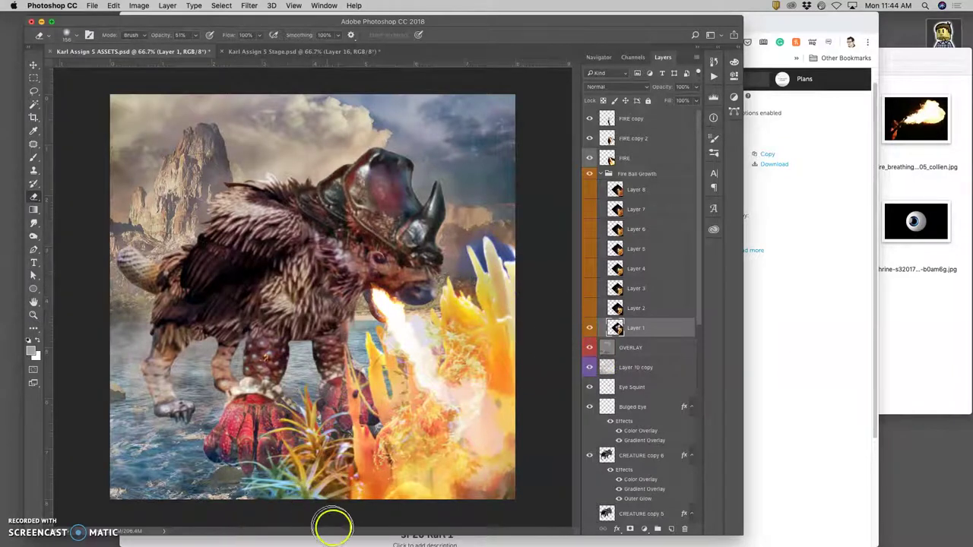
{"action": "left_click", "coordinate": [340, 53]}
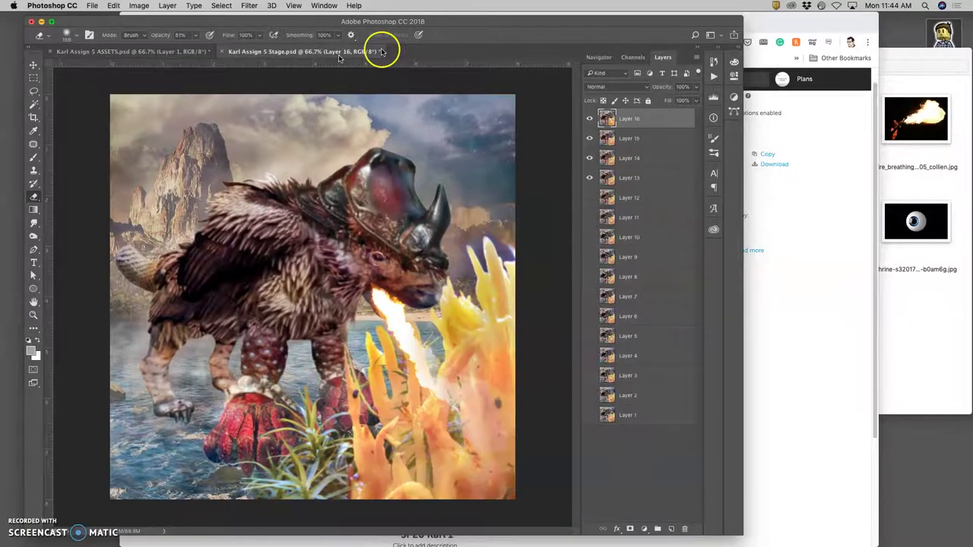
{"action": "left_click", "coordinate": [186, 52]}
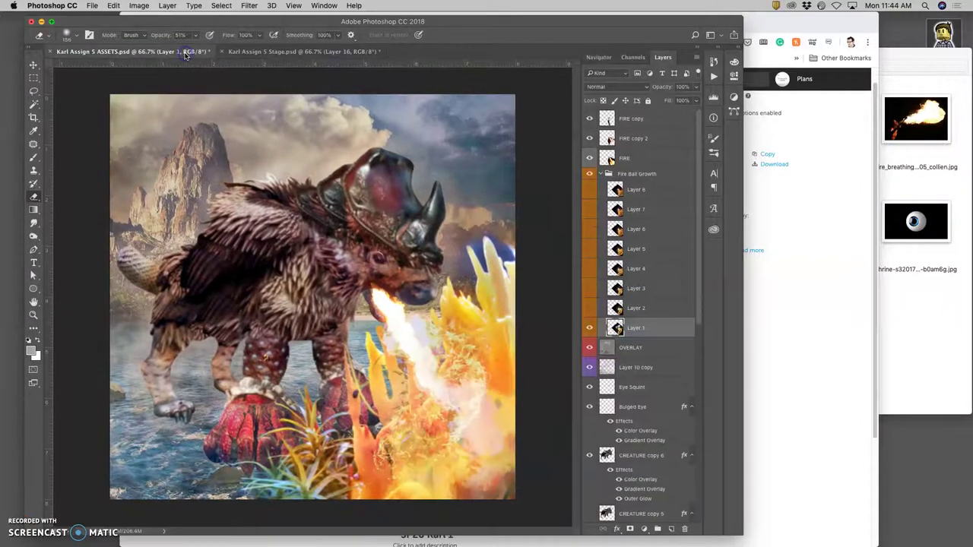
Warp CREATURE copy 6 again so its face and snout bulge rightward.
{"action": "left_click", "coordinate": [639, 458]}
{"action": "key", "text": "super+t"}
{"action": "left_click", "coordinate": [409, 276]}
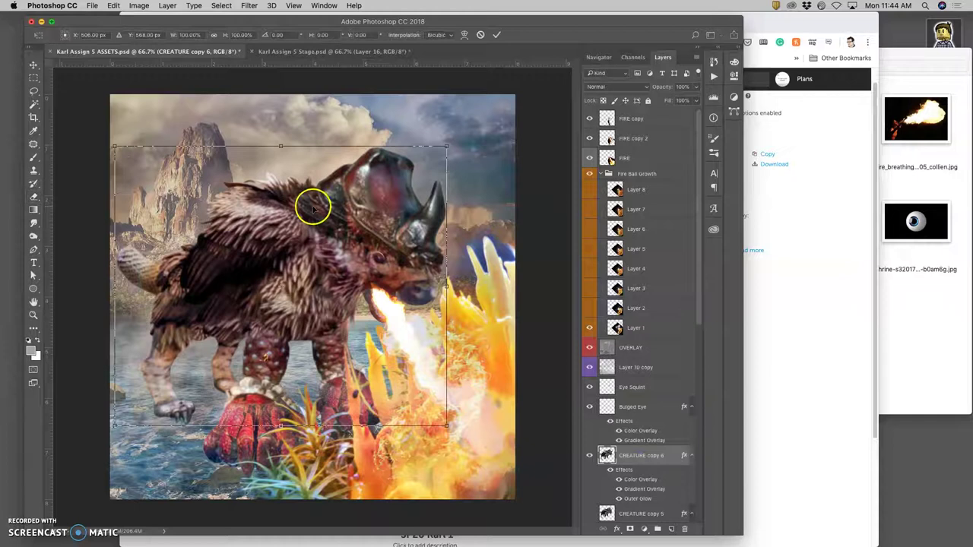
{"action": "right_click", "coordinate": [314, 209]}
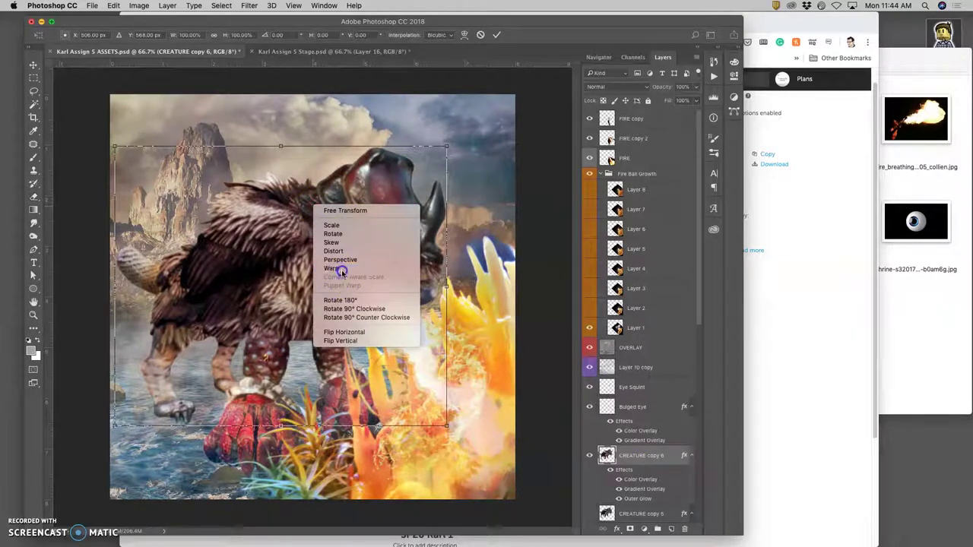
{"action": "left_click", "coordinate": [334, 269]}
{"action": "left_click_drag", "start_coordinate": [446, 294], "coordinate": [450, 297]}
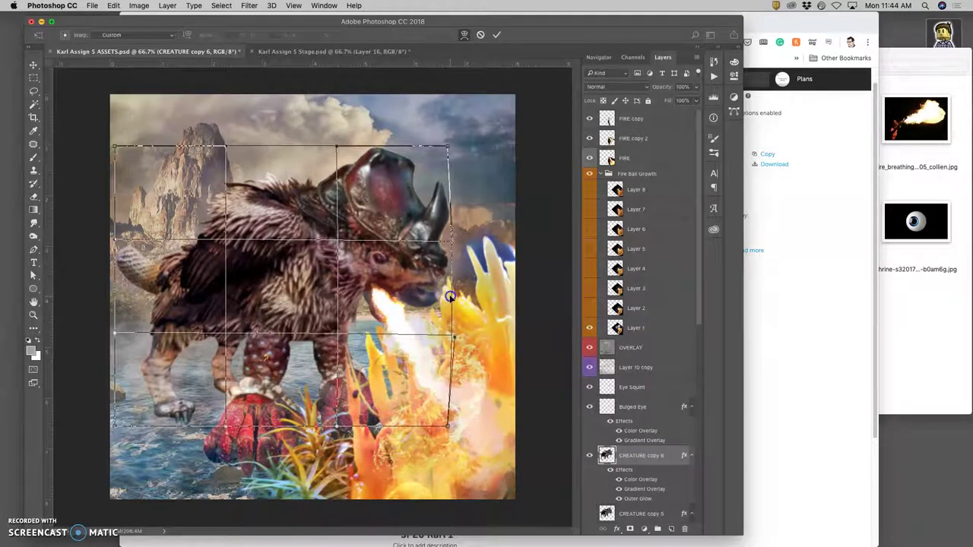
{"action": "key", "text": "Return"}
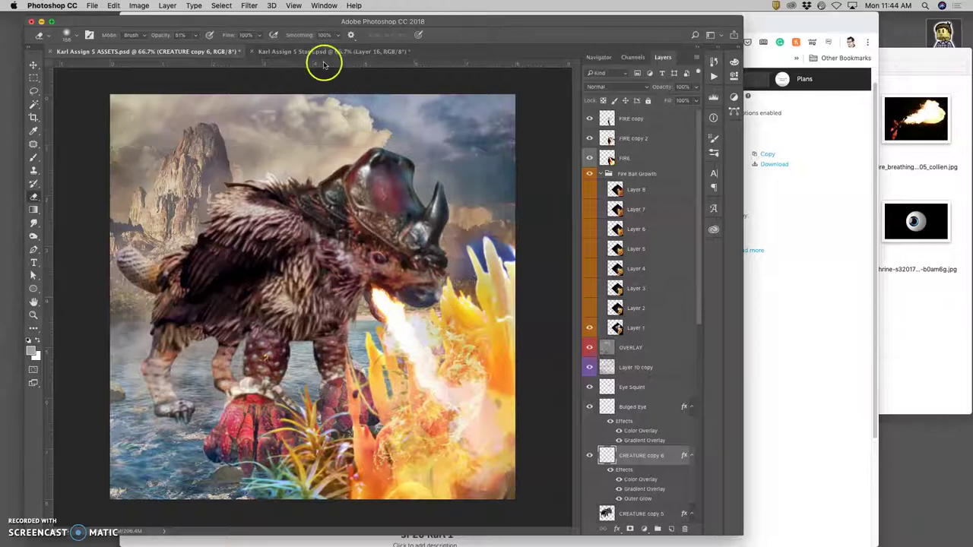
{"action": "left_click", "coordinate": [315, 52]}
{"action": "left_click", "coordinate": [210, 51]}
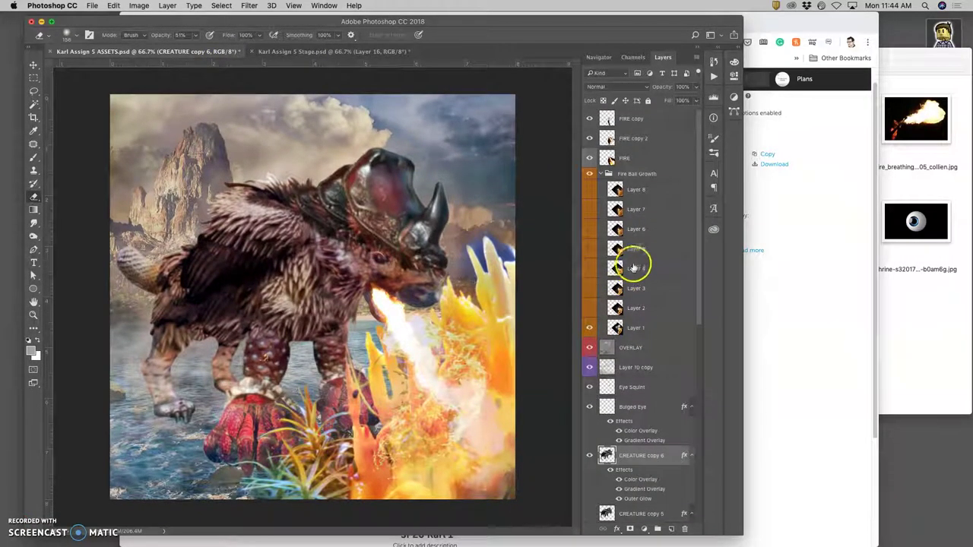
Merge the visible layers into a new layer and select the whole canvas.
{"action": "left_click", "coordinate": [631, 120]}
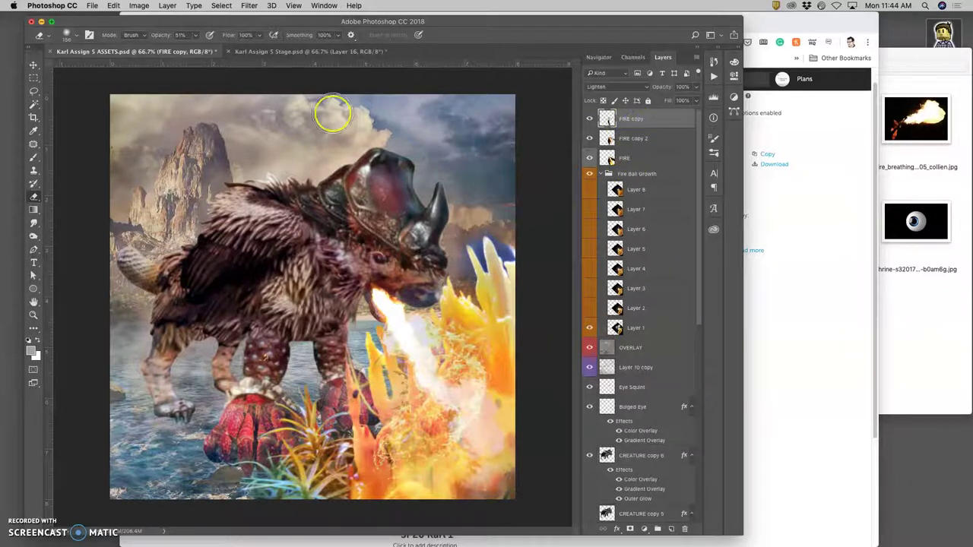
{"action": "left_click", "coordinate": [169, 7]}
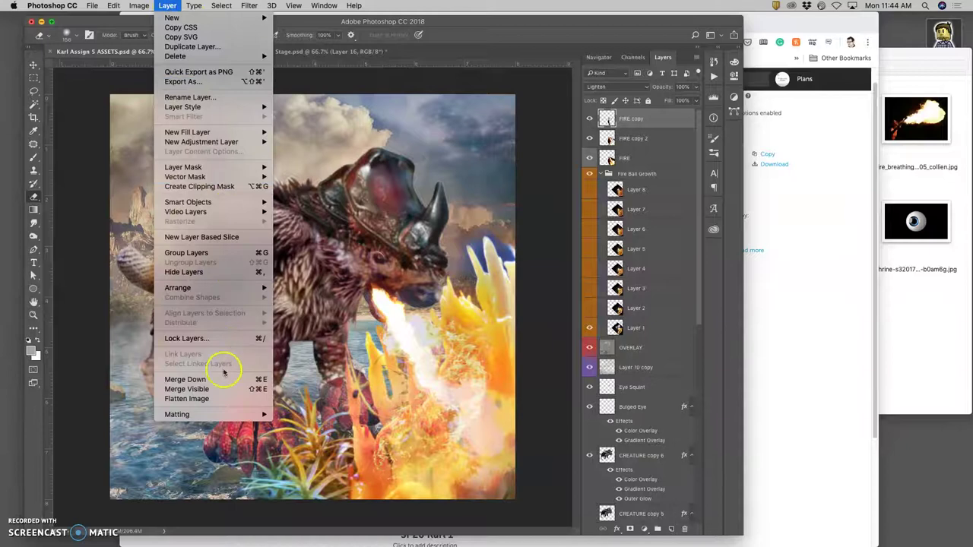
{"action": "left_click", "coordinate": [213, 389], "text": "alt"}
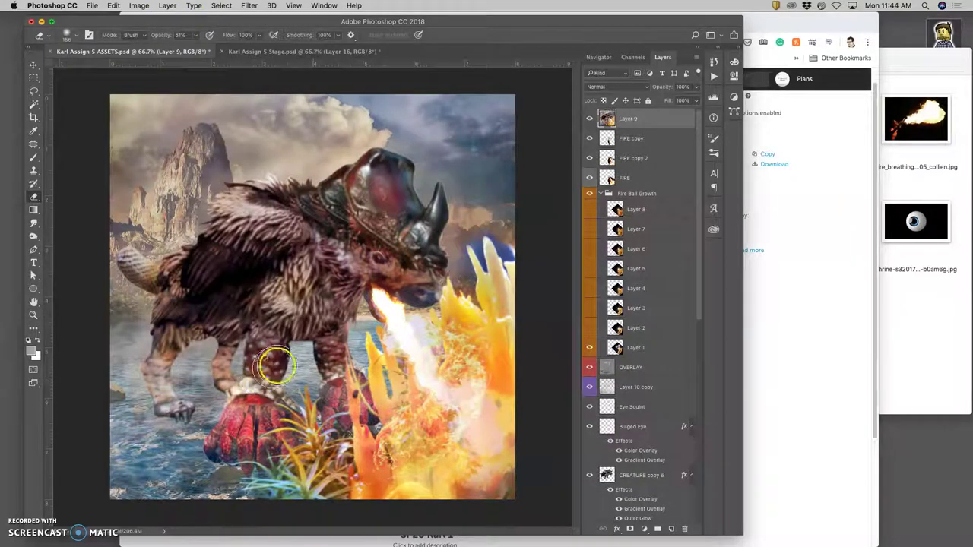
{"action": "left_click", "coordinate": [221, 5]}
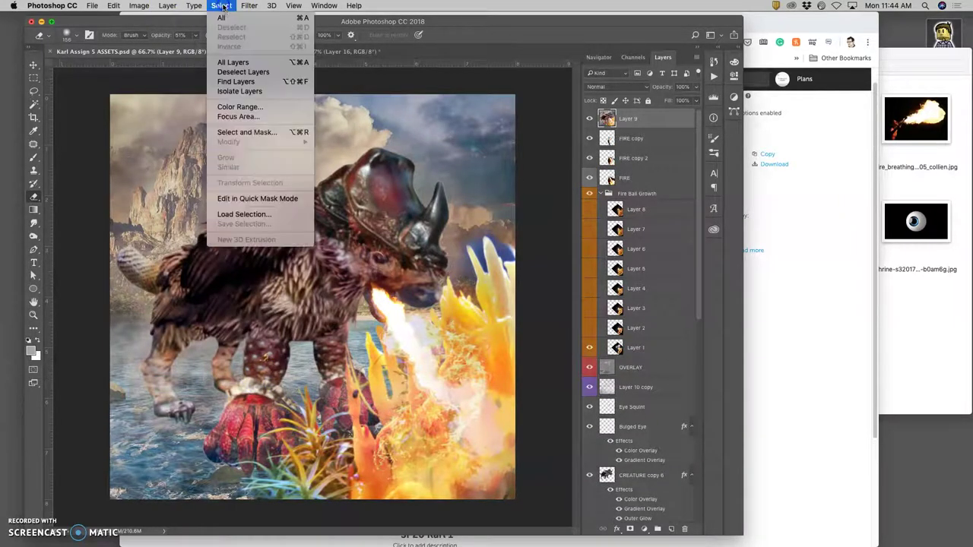
{"action": "left_click", "coordinate": [225, 19]}
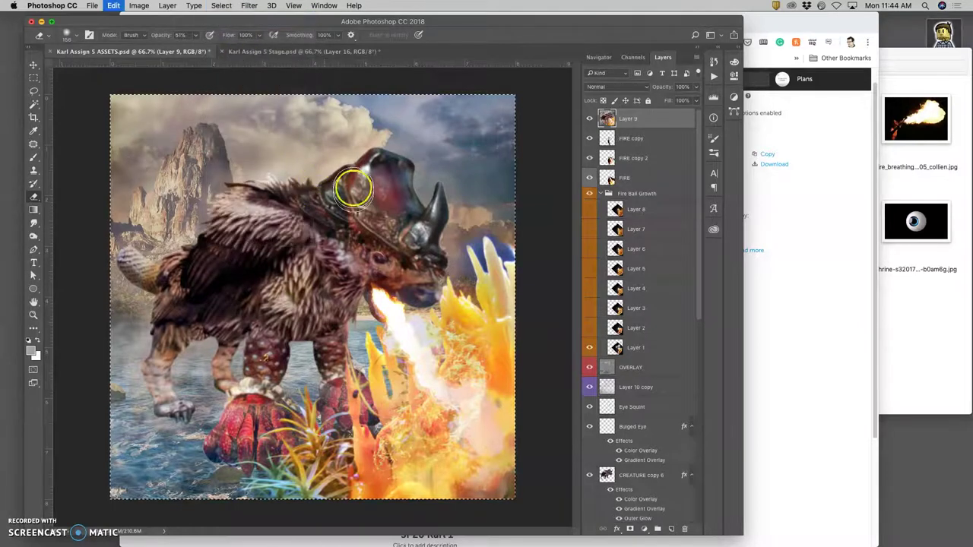
Paste the composite into Stage as Layer 17, compare it with Layer 16, and save.
{"action": "left_click", "coordinate": [313, 51]}
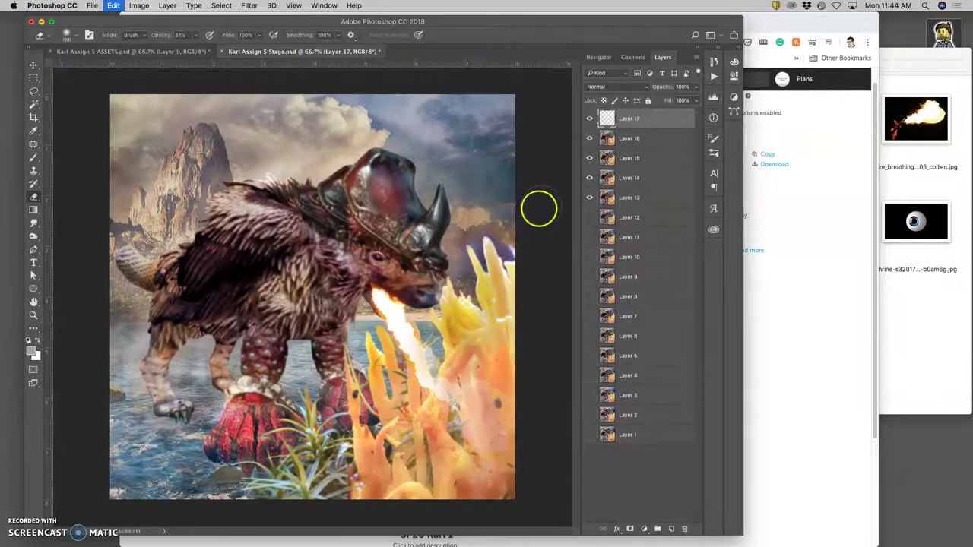
{"action": "key", "text": "cmd+v"}
{"action": "left_click", "coordinate": [590, 120]}
{"action": "left_click", "coordinate": [590, 137]}
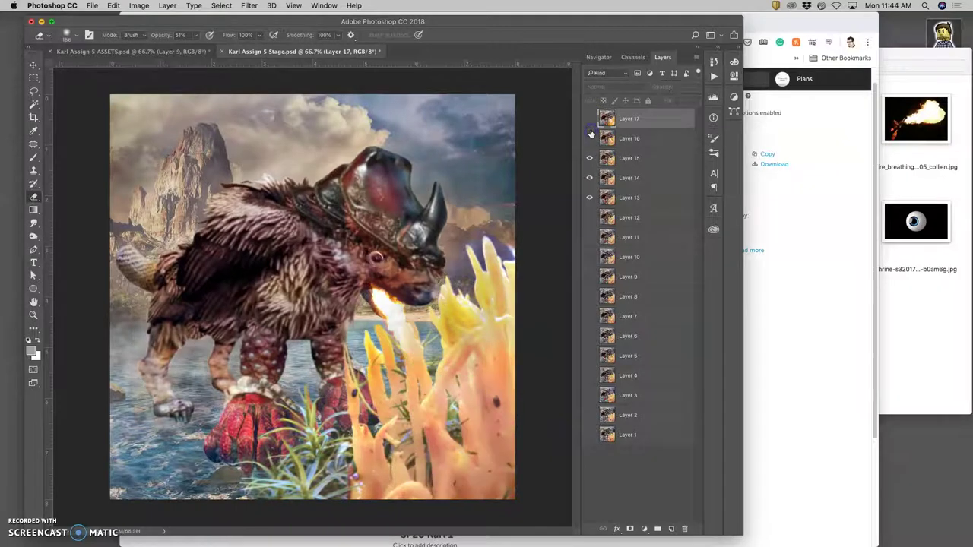
{"action": "left_click", "coordinate": [590, 120]}
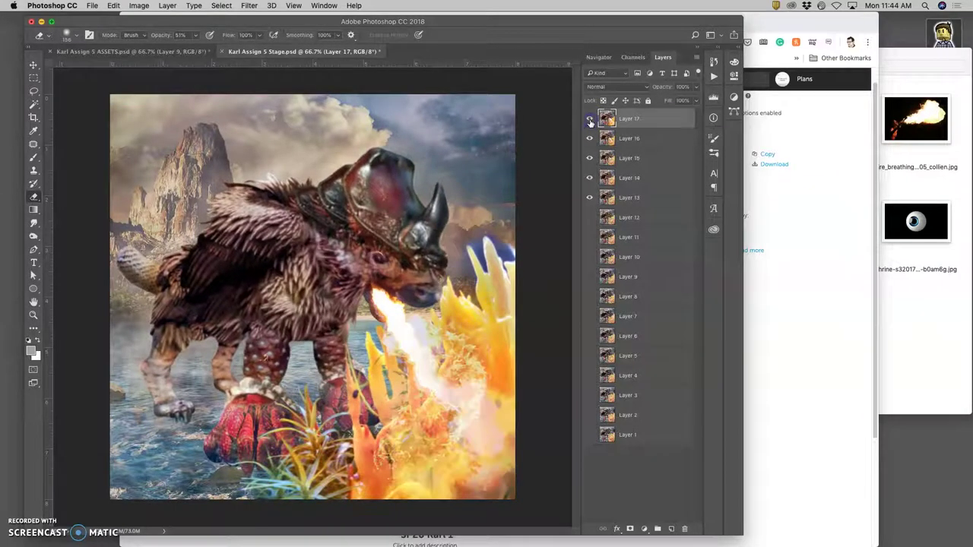
{"action": "left_click", "coordinate": [590, 139]}
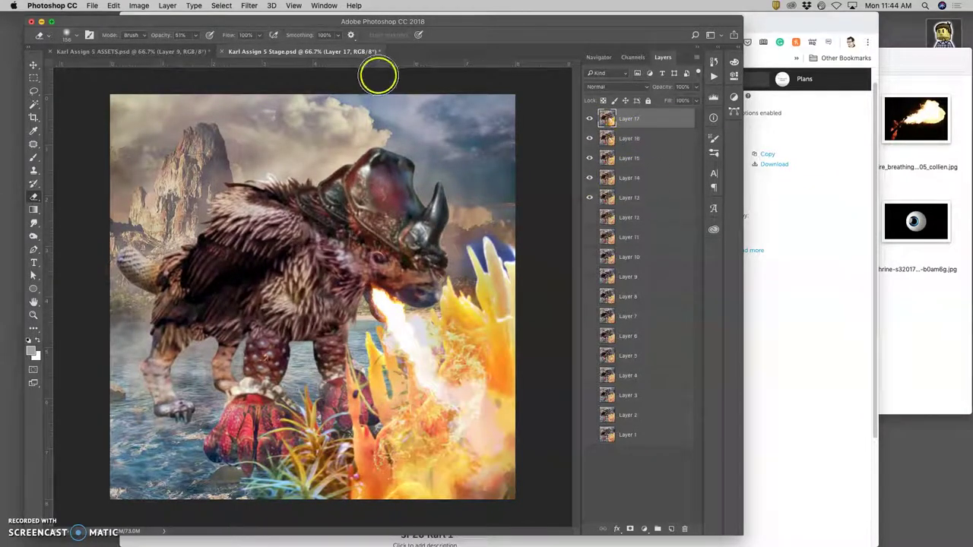
{"action": "key", "text": "super+s"}
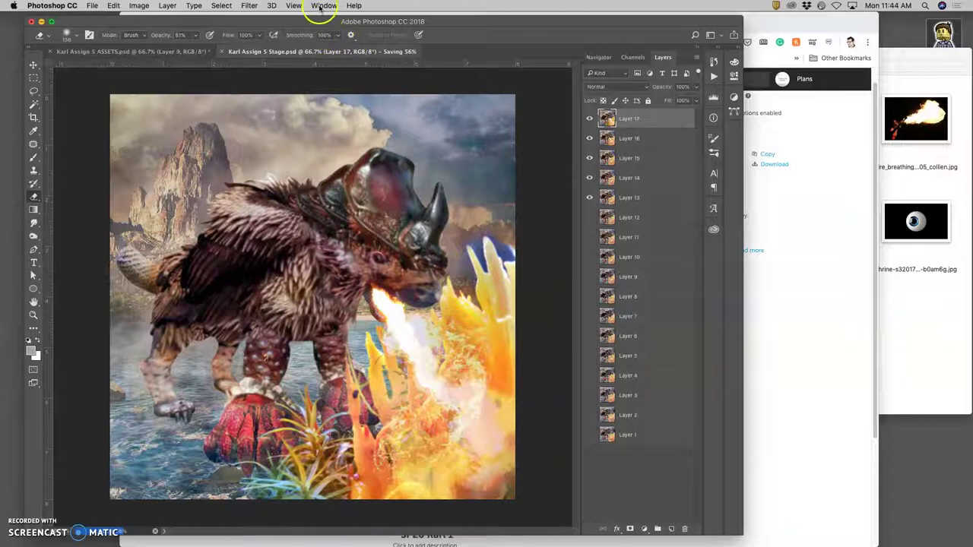
Show the Timeline and make animation frames from the Stage layers.
{"action": "left_click", "coordinate": [322, 6]}
{"action": "left_click", "coordinate": [352, 327]}
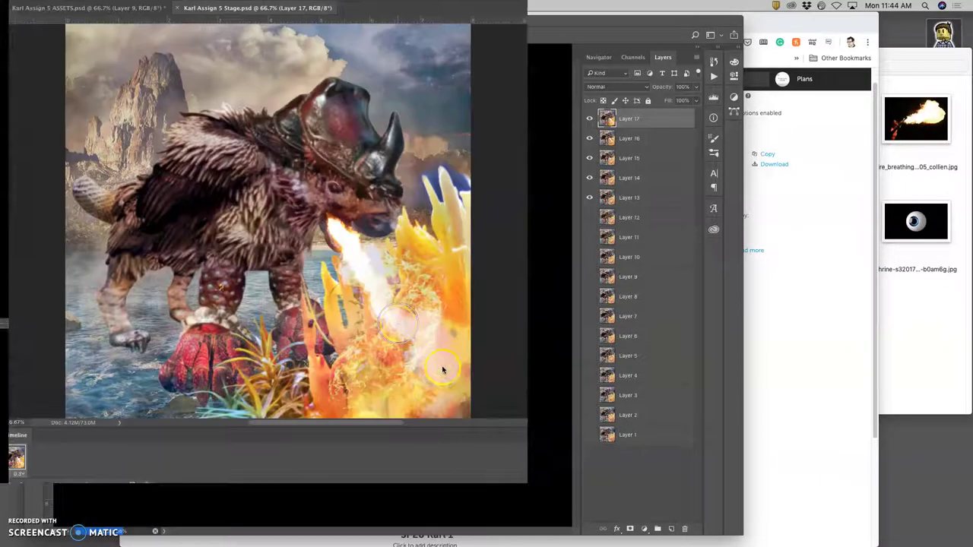
{"action": "left_click", "coordinate": [574, 480]}
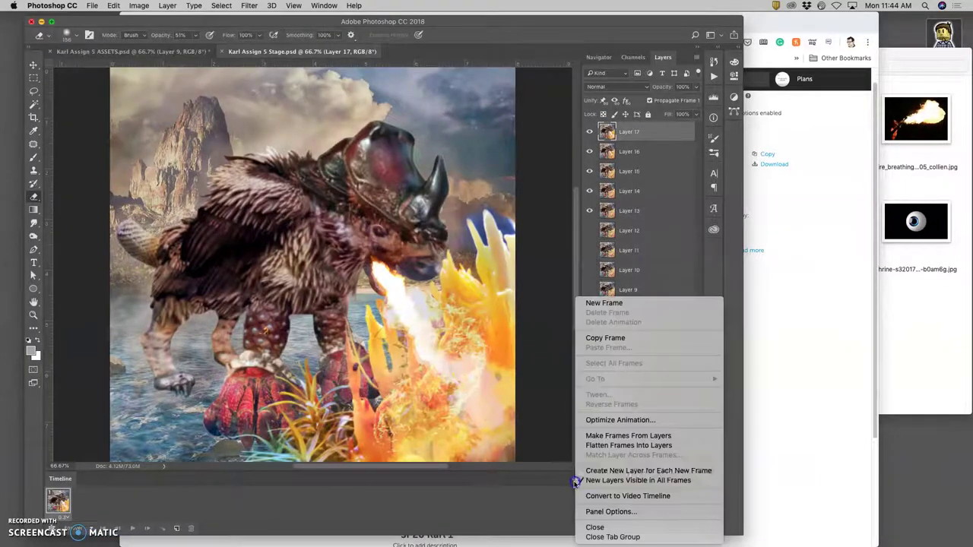
{"action": "left_click", "coordinate": [597, 435]}
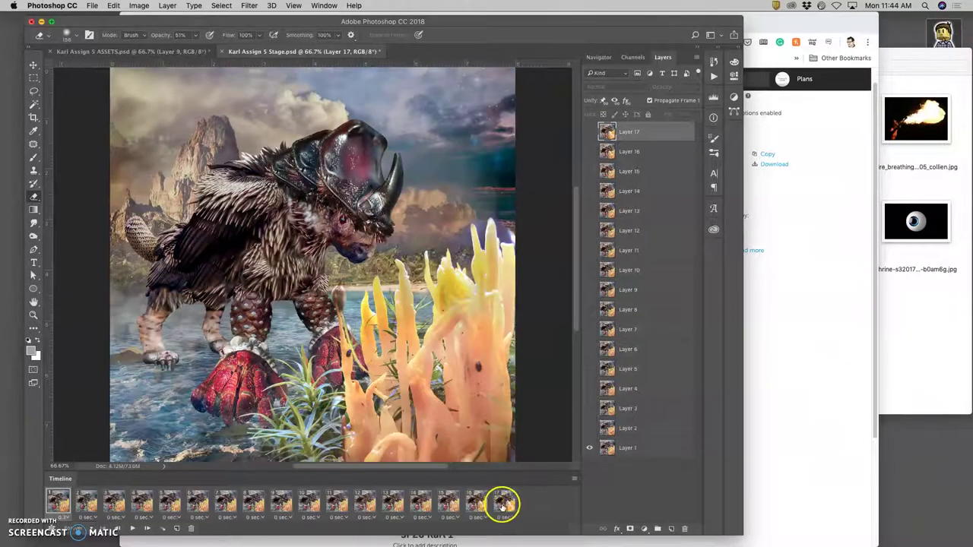
Set every frame delay to 0.3 seconds and play the animation.
{"action": "left_click", "coordinate": [509, 517]}
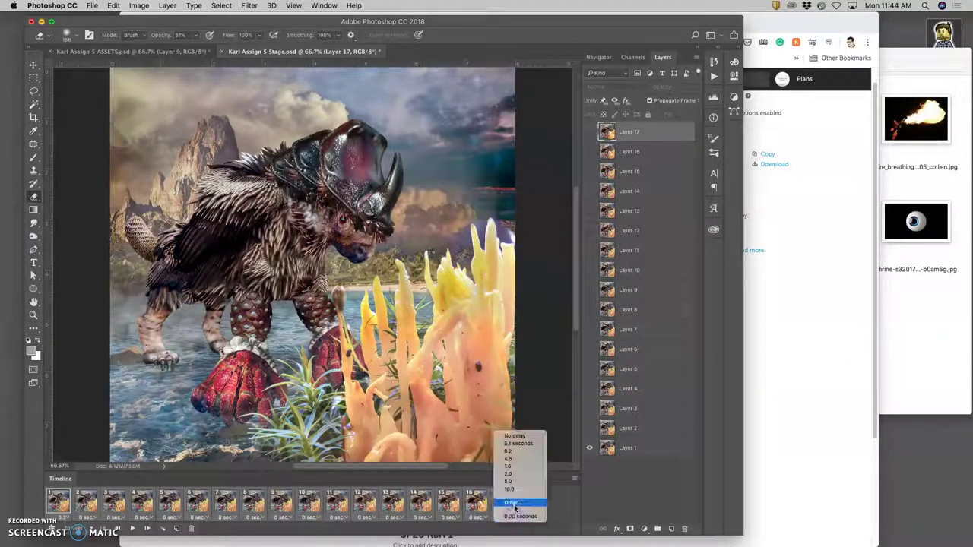
{"action": "left_click", "coordinate": [513, 504]}
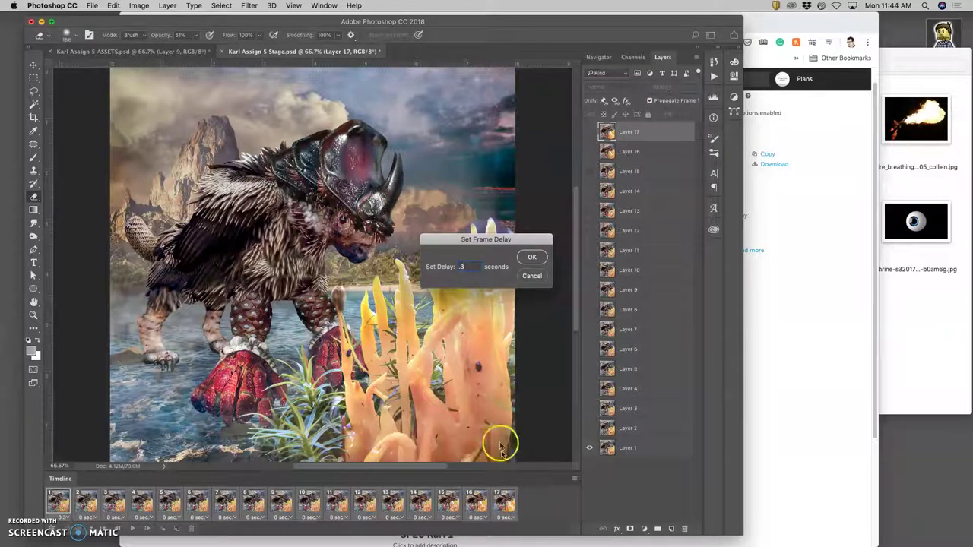
{"action": "type", "text": ".3"}
{"action": "left_click", "coordinate": [532, 257]}
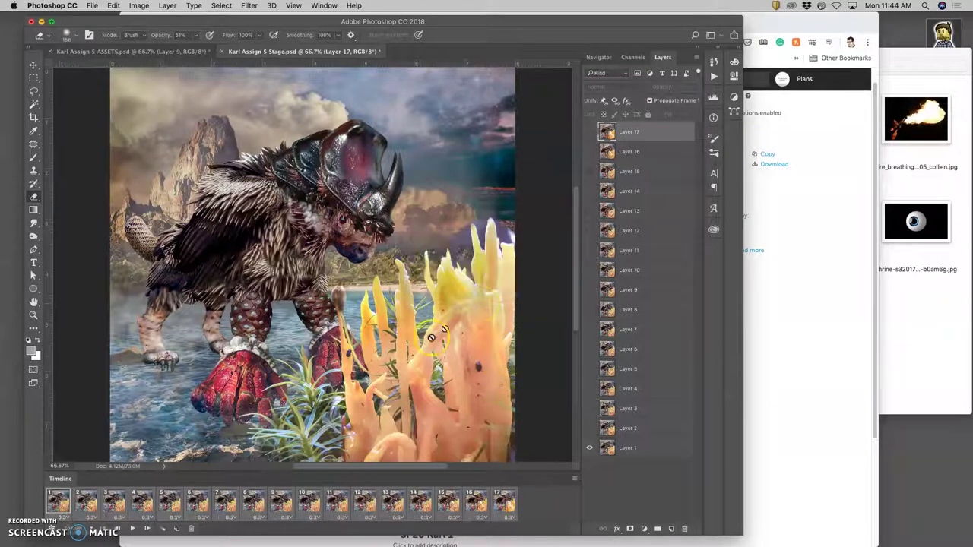
{"action": "left_click", "coordinate": [131, 530]}
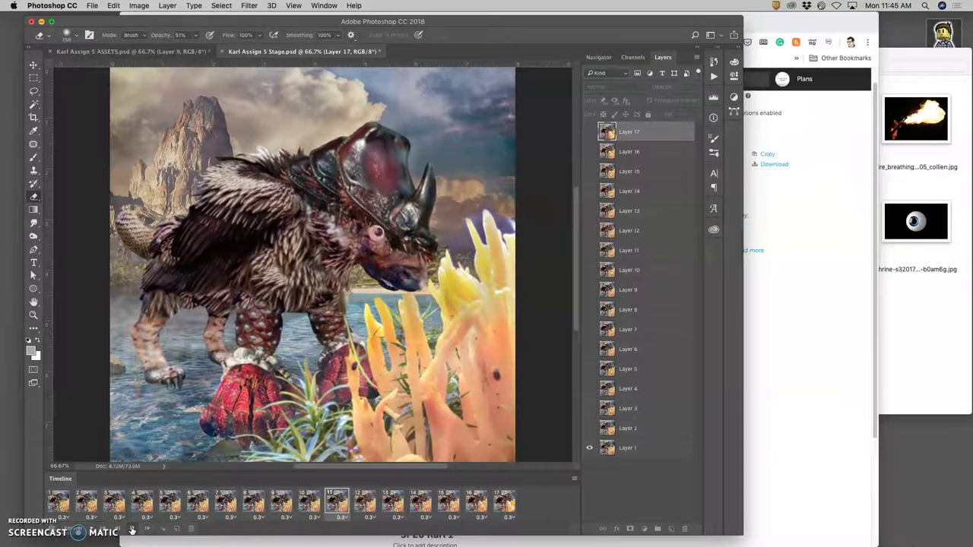
Cut the animation down to its first frame, hide the Timeline, and show Layer 17.
{"action": "left_click", "coordinate": [131, 528]}
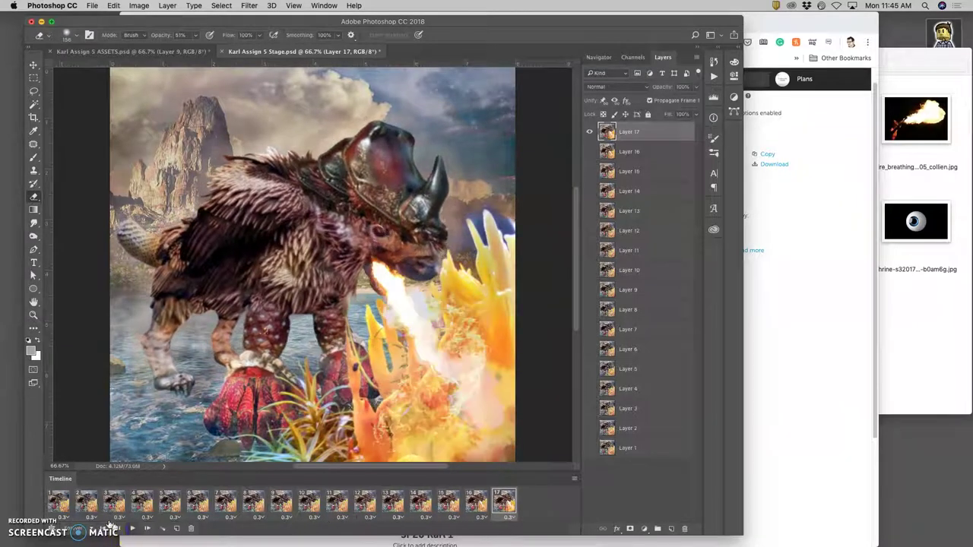
{"action": "left_click", "coordinate": [66, 503]}
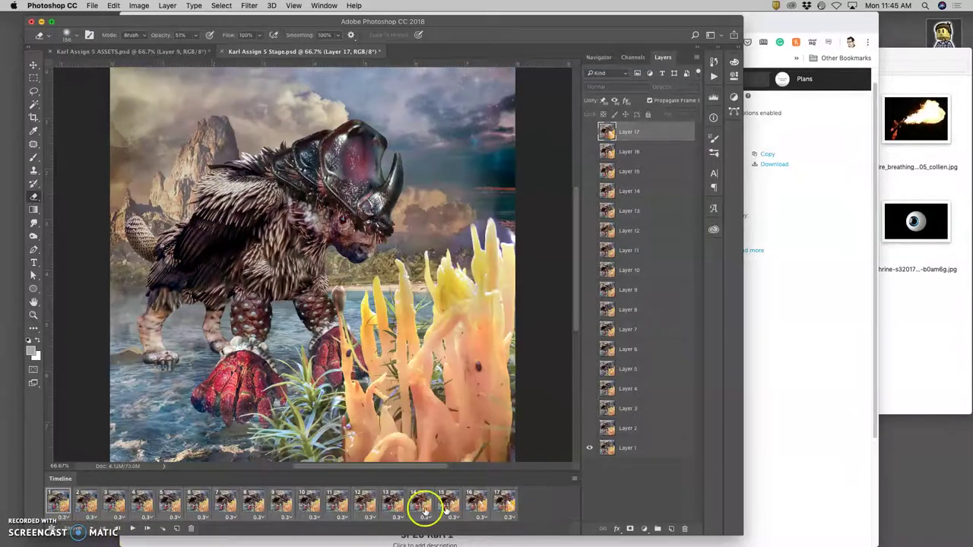
{"action": "left_click", "coordinate": [193, 529]}
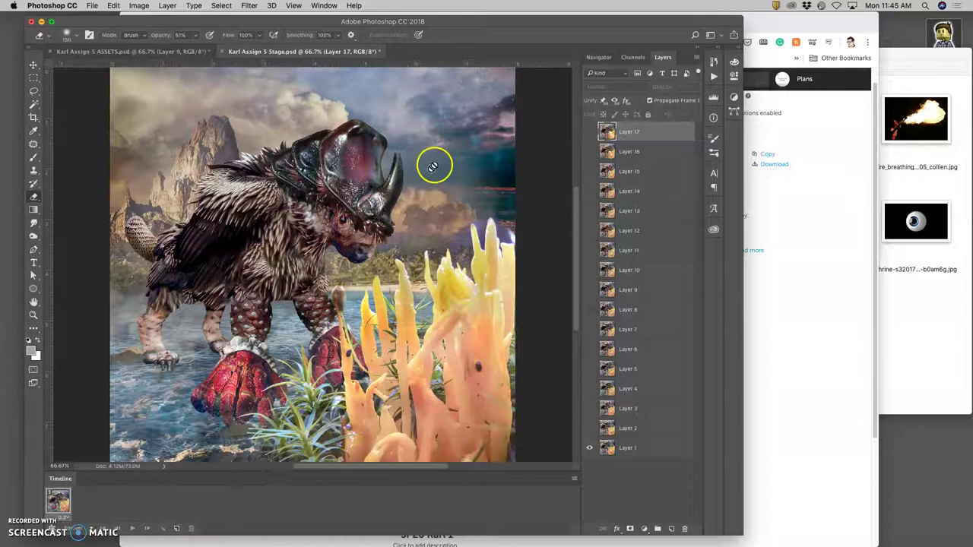
{"action": "left_click", "coordinate": [323, 5]}
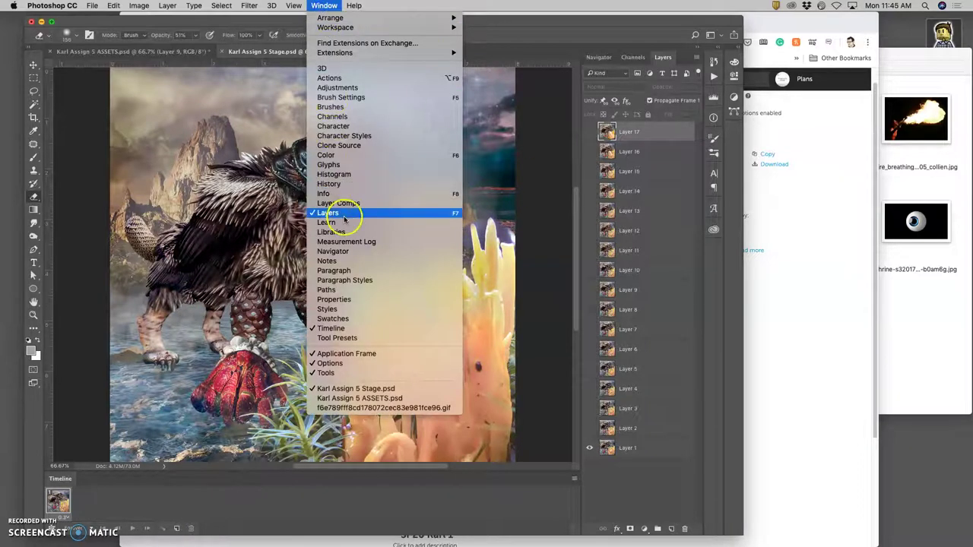
{"action": "left_click", "coordinate": [332, 328]}
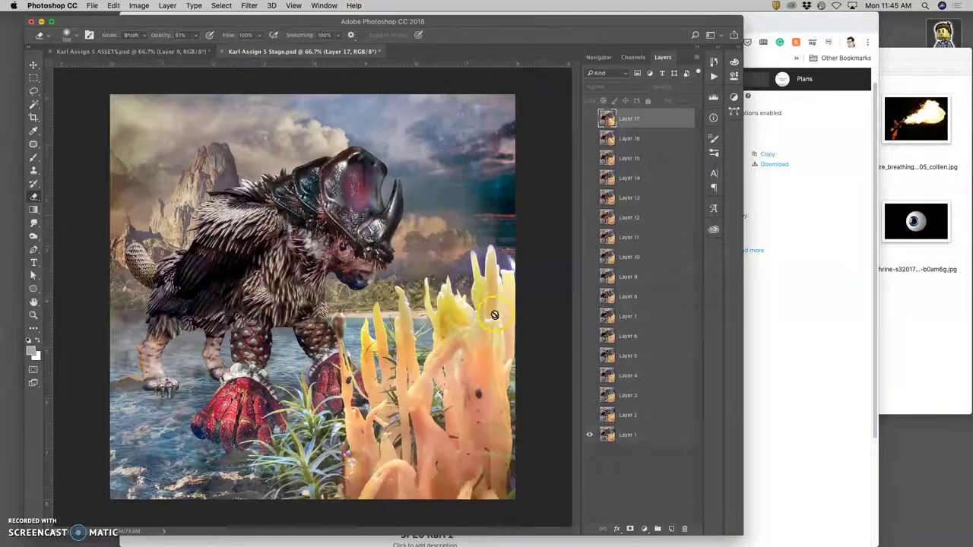
{"action": "left_click", "coordinate": [589, 118]}
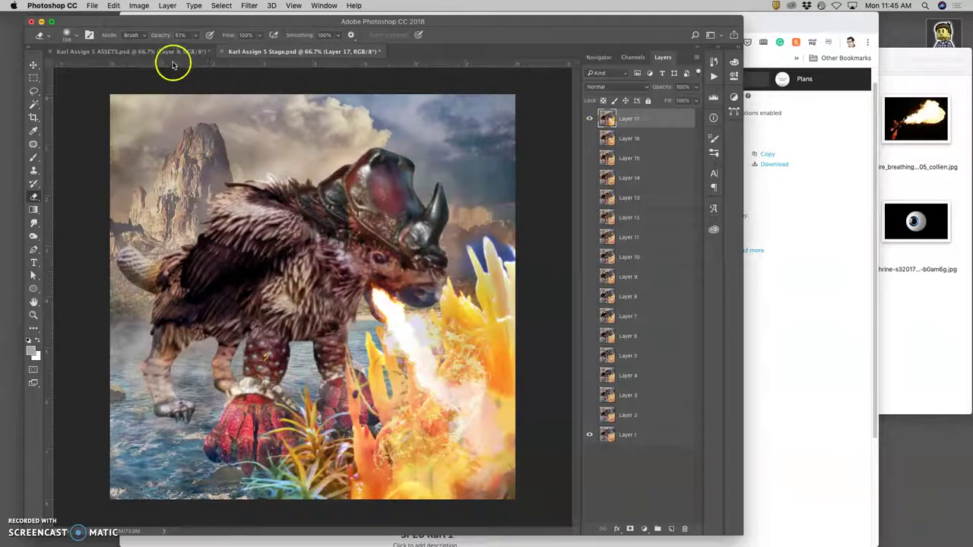
In the ASSETS document, deselect and delete Layer 9.
{"action": "left_click", "coordinate": [171, 53]}
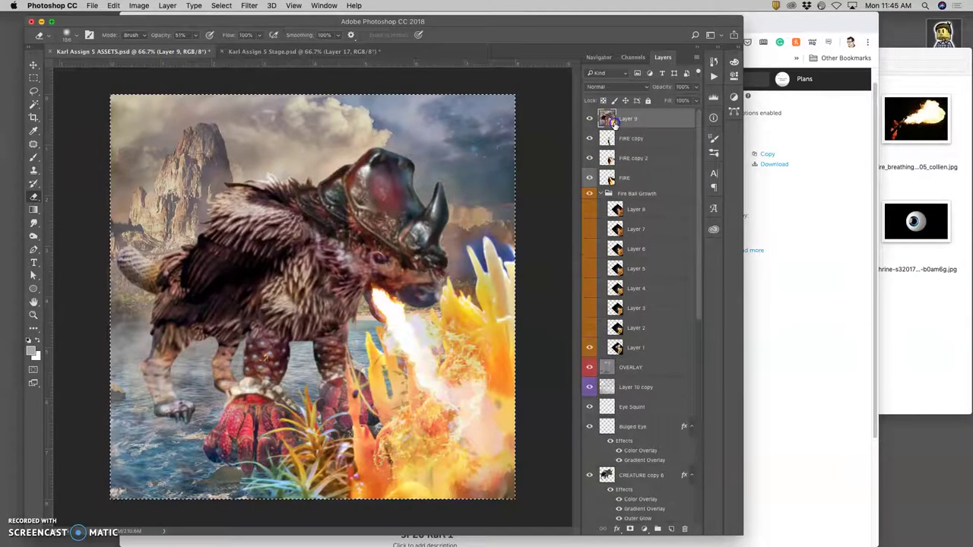
{"action": "key", "text": "ctrl+d"}
{"action": "key", "text": "Delete"}
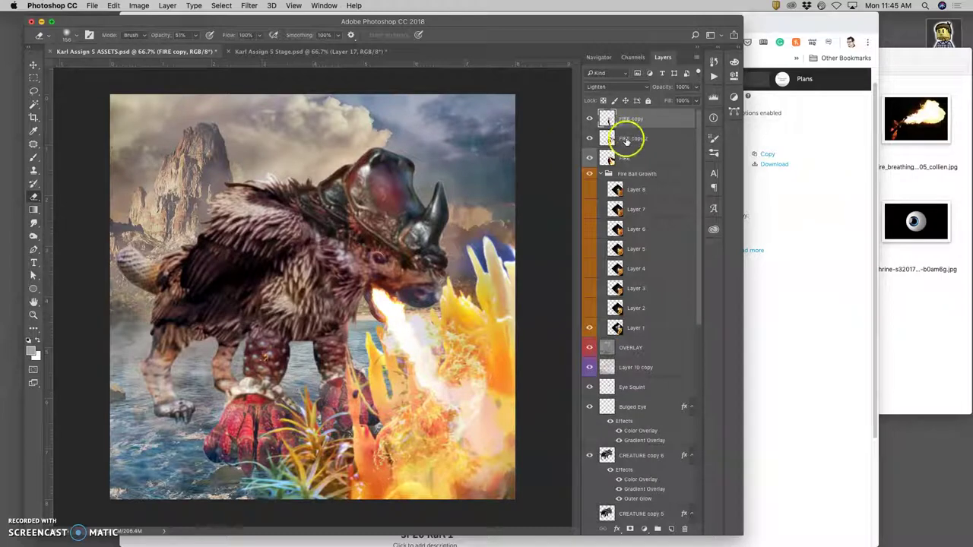
Show Layer 2's fireball, scale it to about 124%, and shift it down-right.
{"action": "left_click", "coordinate": [589, 307]}
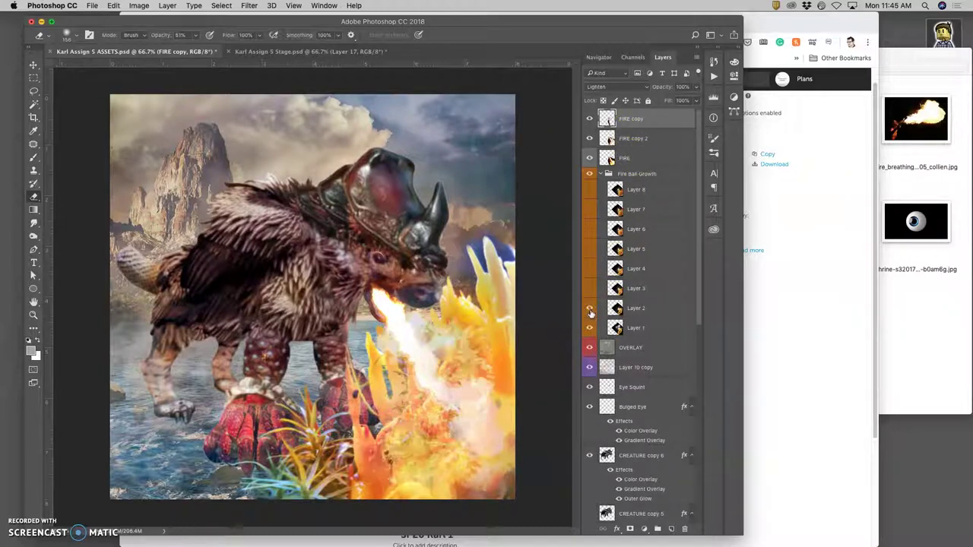
{"action": "left_click", "coordinate": [630, 312]}
{"action": "key", "text": "super+t"}
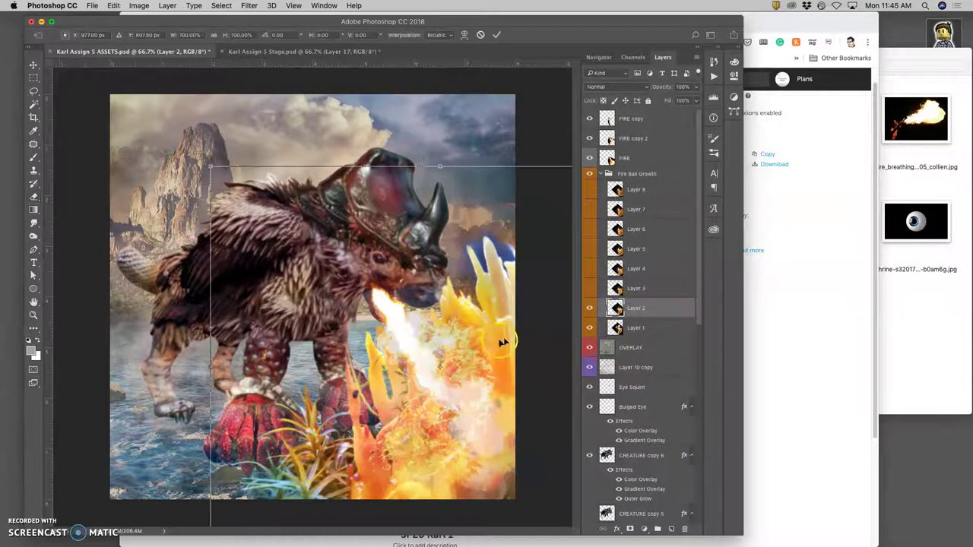
{"action": "key", "text": "super+minus"}
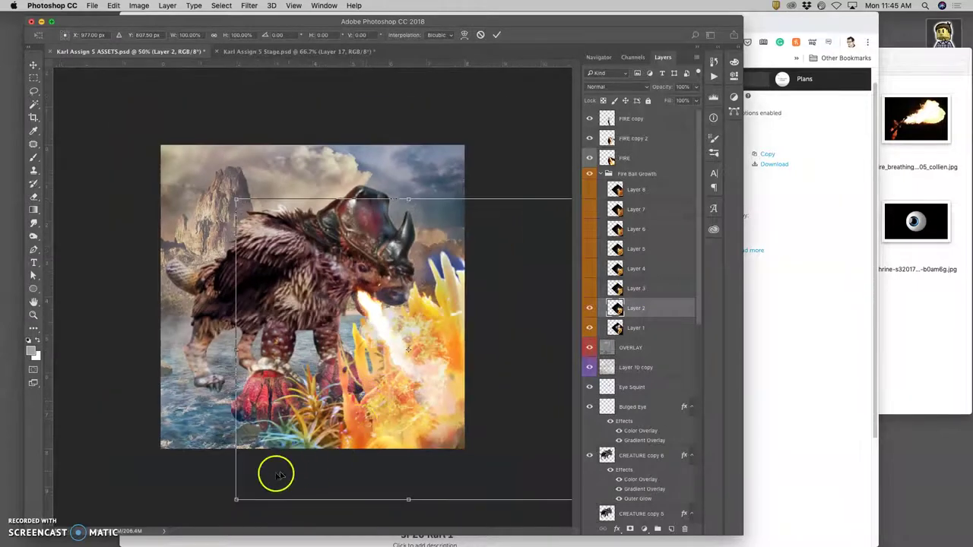
{"action": "left_click_drag", "start_coordinate": [236, 499], "coordinate": [195, 535]}
{"action": "mouse_move", "coordinate": [444, 349]}
{"action": "left_mouse_down"}
{"action": "mouse_move", "coordinate": [458, 350]}
{"action": "mouse_move", "coordinate": [454, 357]}
{"action": "left_mouse_up"}
{"action": "key", "text": "Return"}
{"action": "key", "text": "e"}
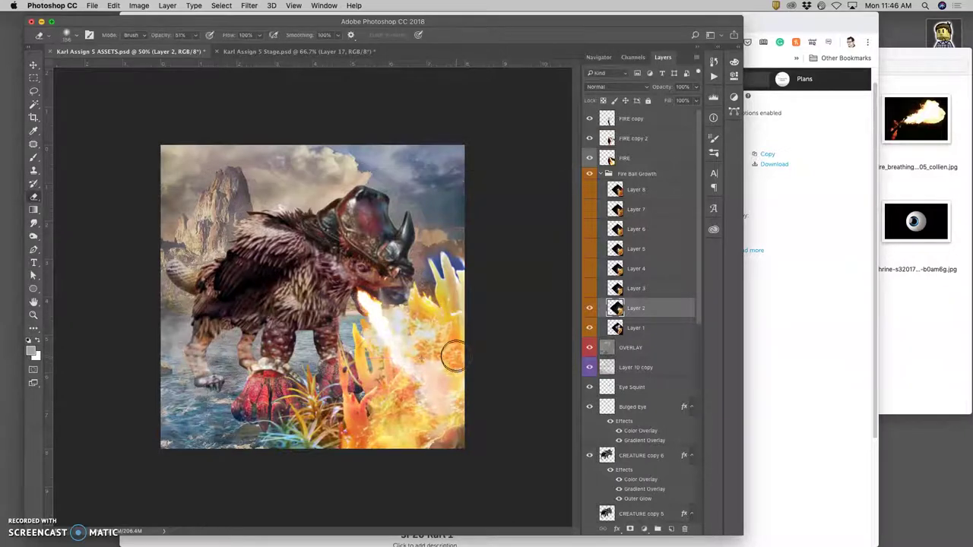
Warp the Layer 2 fireball so the flame bulges outward.
{"action": "key", "text": "super+t"}
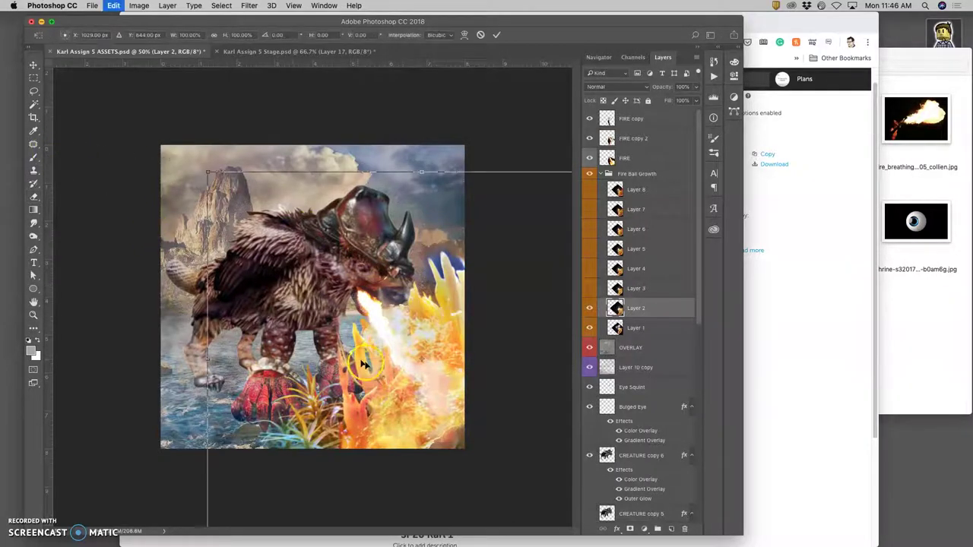
{"action": "right_click", "coordinate": [373, 365]}
{"action": "left_click", "coordinate": [392, 428]}
{"action": "left_click_drag", "start_coordinate": [369, 335], "coordinate": [466, 327]}
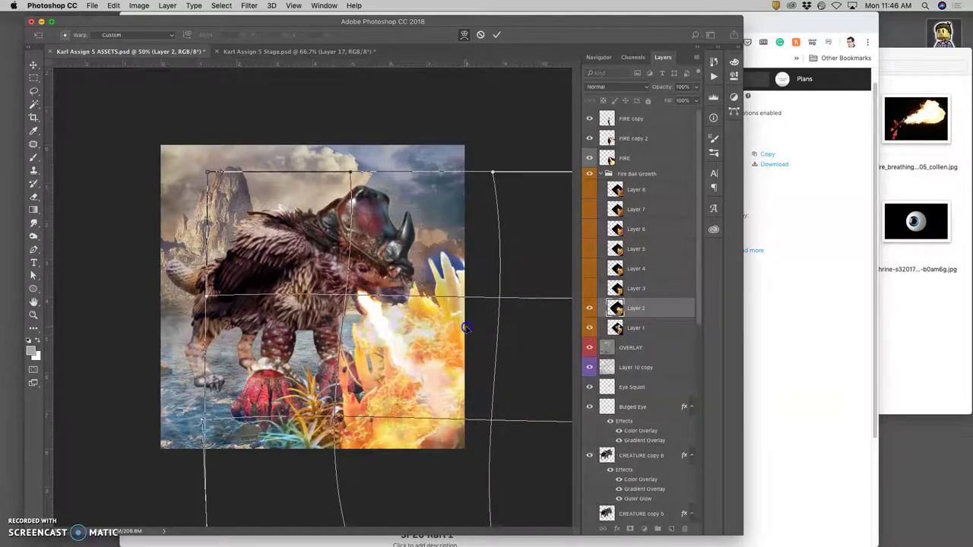
{"action": "key", "text": "Return"}
{"action": "key", "text": "e"}
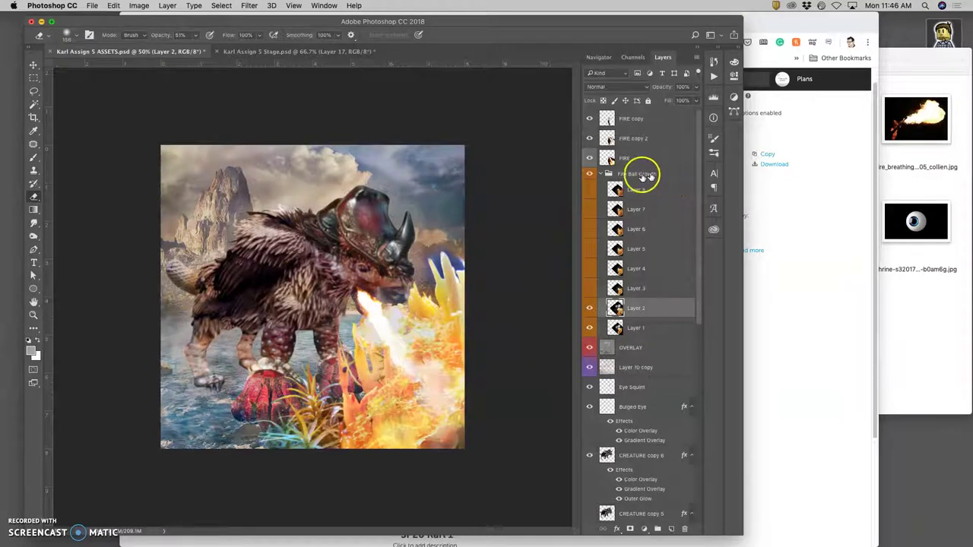
Show Eye Squint and apply Levels with input values 31, 0.94 and 223.
{"action": "left_click", "coordinate": [590, 388]}
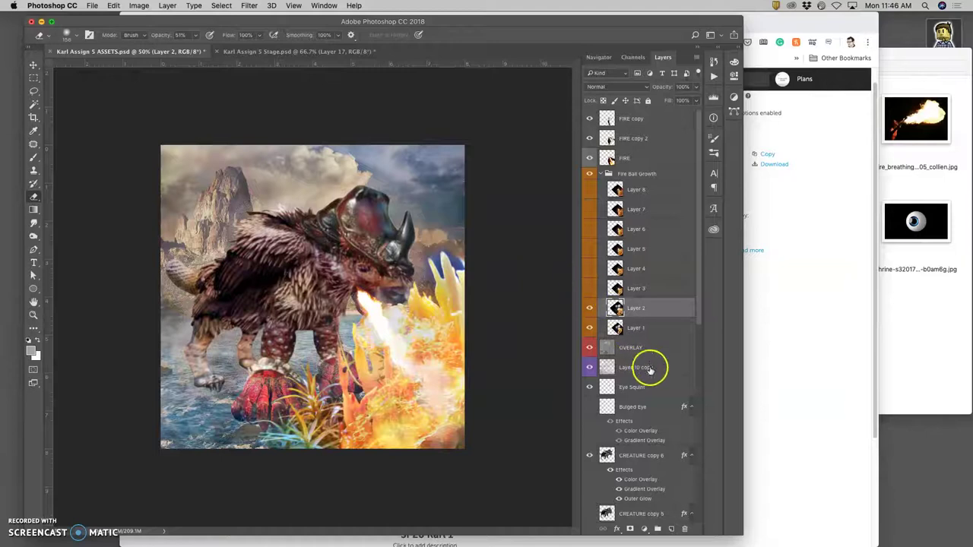
{"action": "left_click", "coordinate": [635, 387]}
{"action": "left_click", "coordinate": [139, 6]}
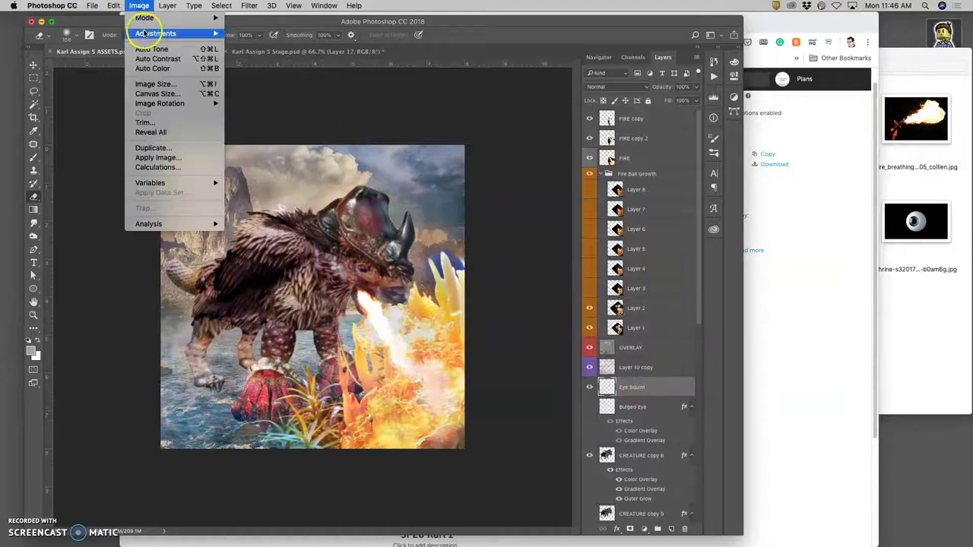
{"action": "mouse_move", "coordinate": [163, 34]}
{"action": "left_click", "coordinate": [247, 43]}
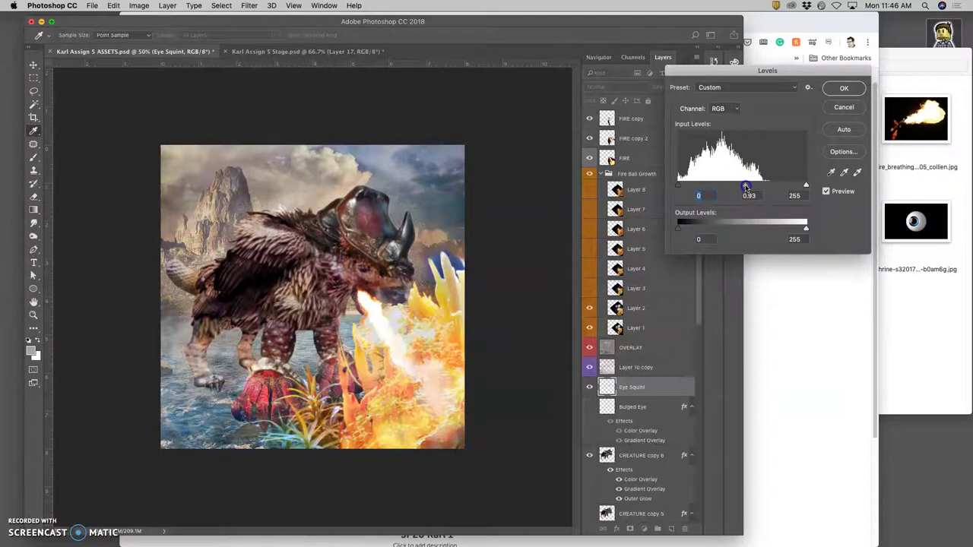
{"action": "left_click", "coordinate": [790, 186]}
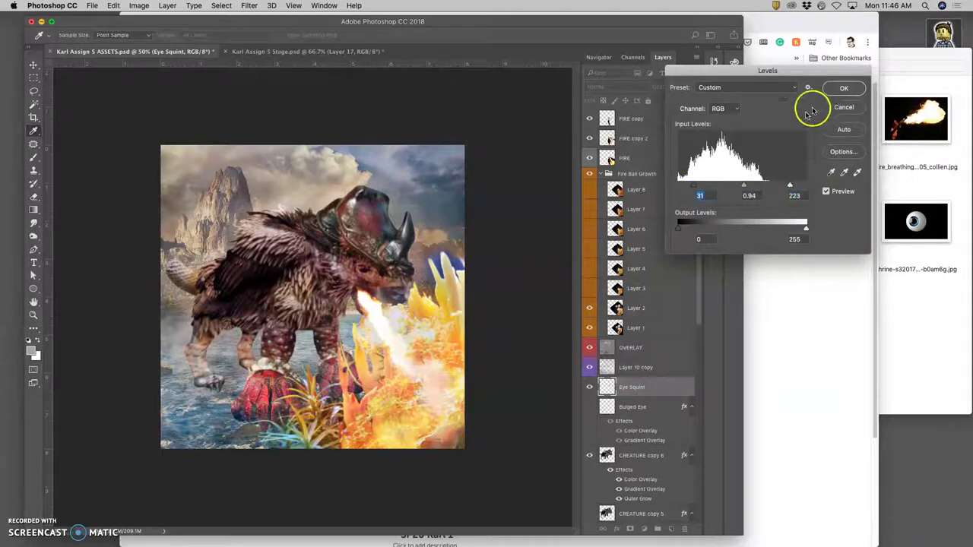
{"action": "left_click", "coordinate": [841, 89]}
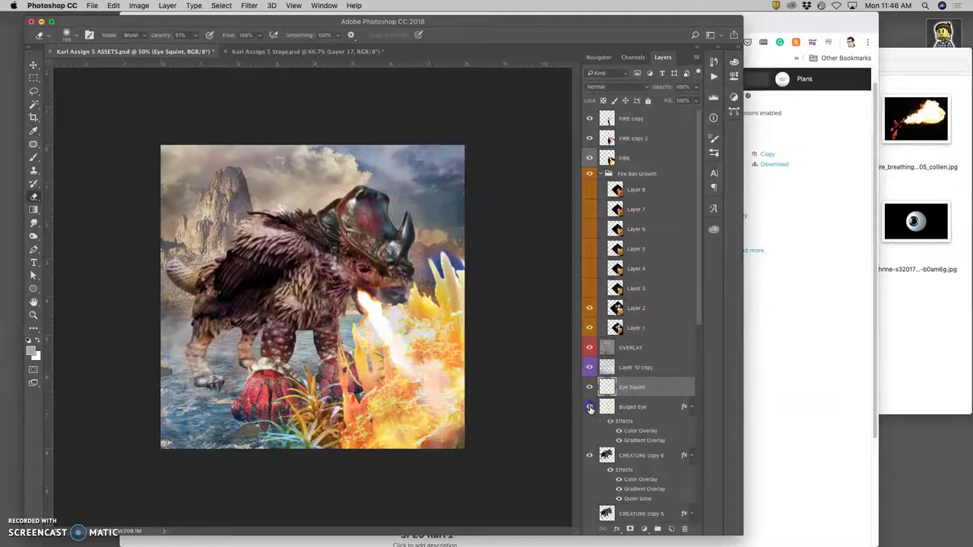
Switch to the Move tool and briefly preview the Layer 3 fireball before hiding it again.
{"action": "left_click", "coordinate": [619, 408]}
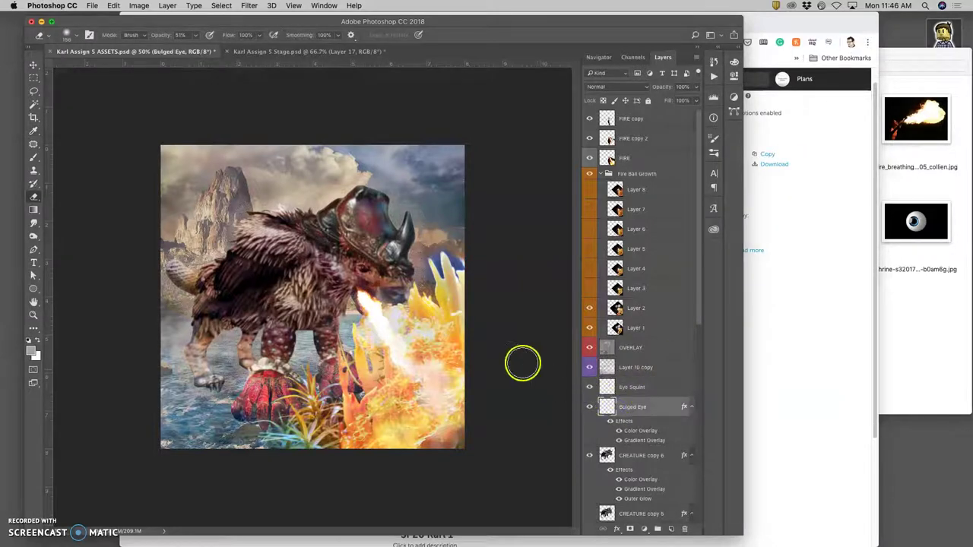
{"action": "left_click", "coordinate": [34, 67]}
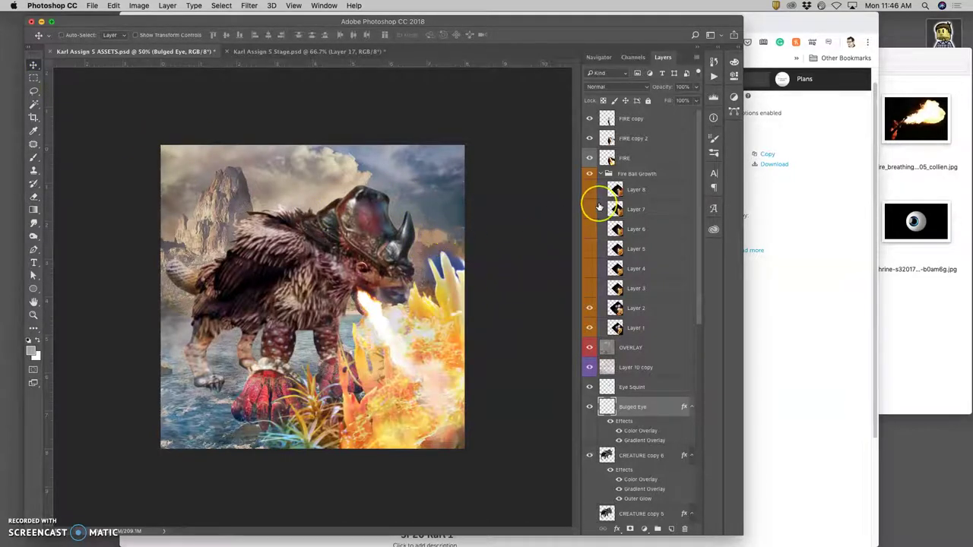
{"action": "left_click", "coordinate": [589, 288]}
{"action": "left_click", "coordinate": [589, 290]}
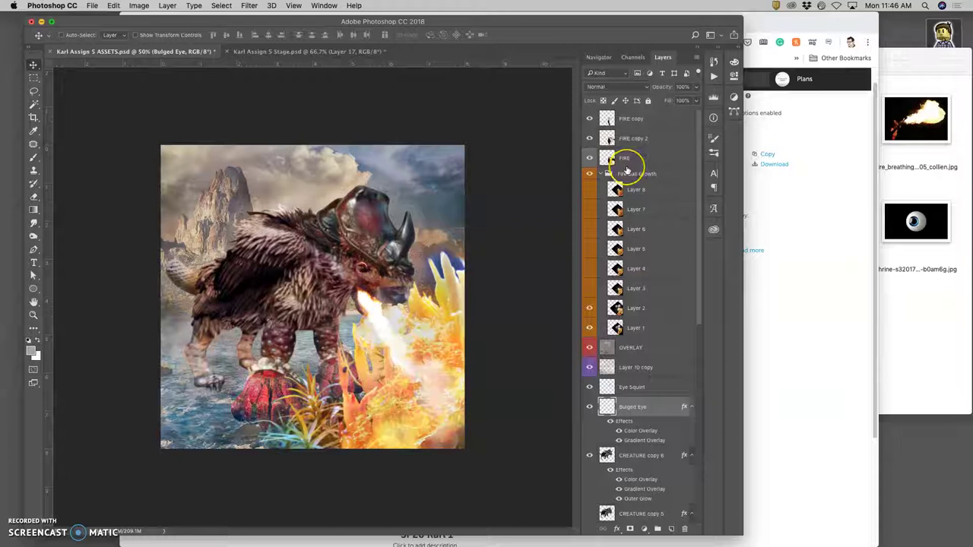
Duplicate FIRE copy into FIRE copy 3 and warp the new flame into a downward curve.
{"action": "left_click", "coordinate": [630, 120]}
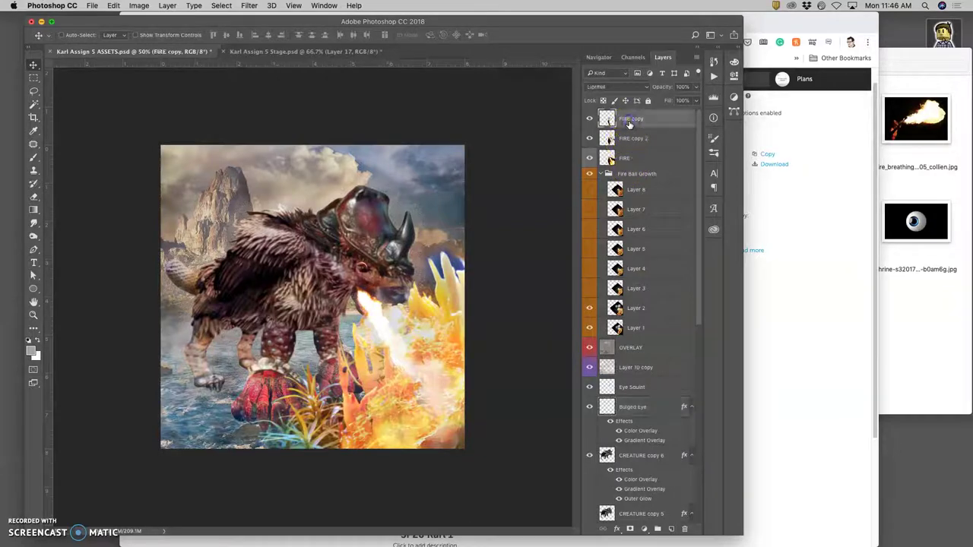
{"action": "key", "text": "super+j"}
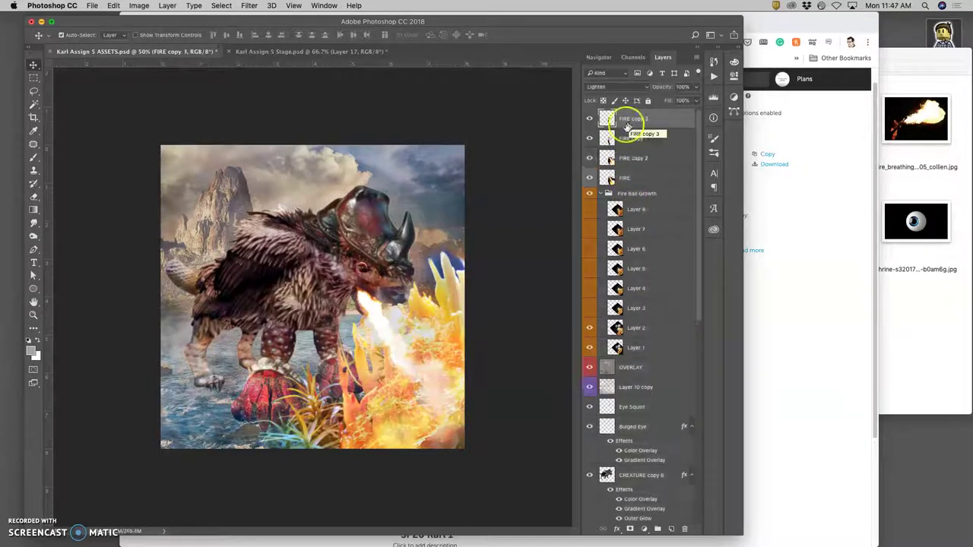
{"action": "key", "text": "super+t"}
{"action": "right_click", "coordinate": [439, 340]}
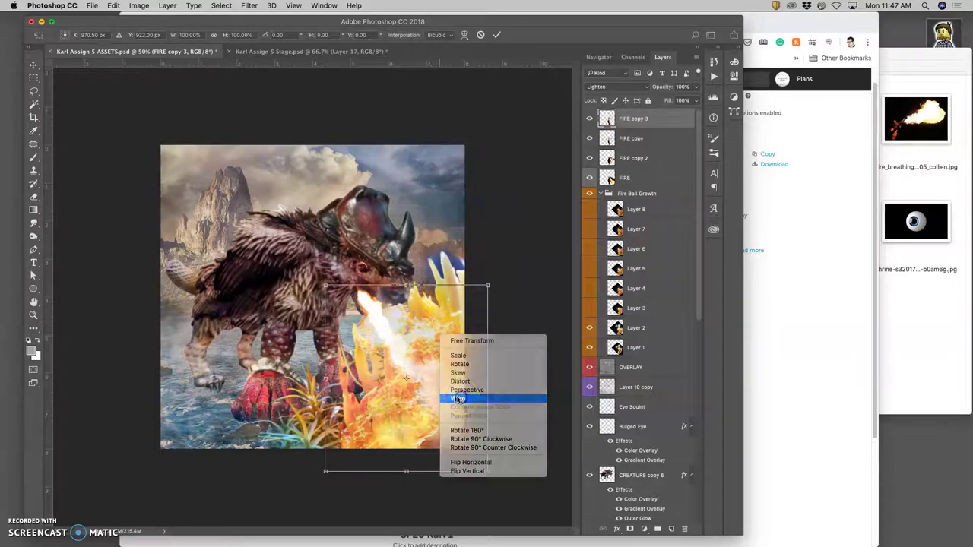
{"action": "left_click", "coordinate": [447, 398]}
{"action": "left_click_drag", "start_coordinate": [446, 375], "coordinate": [460, 373]}
{"action": "left_click_drag", "start_coordinate": [394, 409], "coordinate": [398, 421]}
{"action": "key", "text": "Return"}
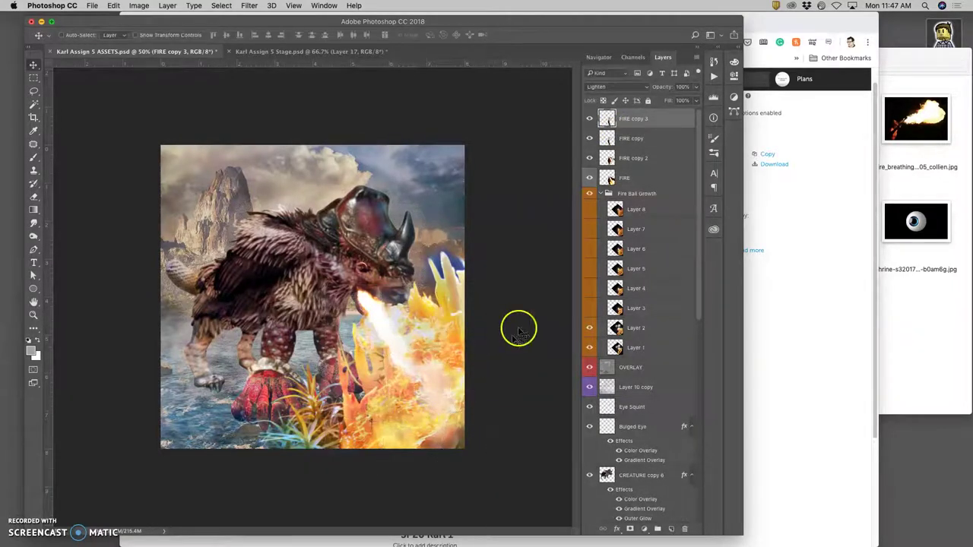
{"action": "scroll", "coordinate": [645, 341], "scroll_direction": "down", "scroll_amount": 3}
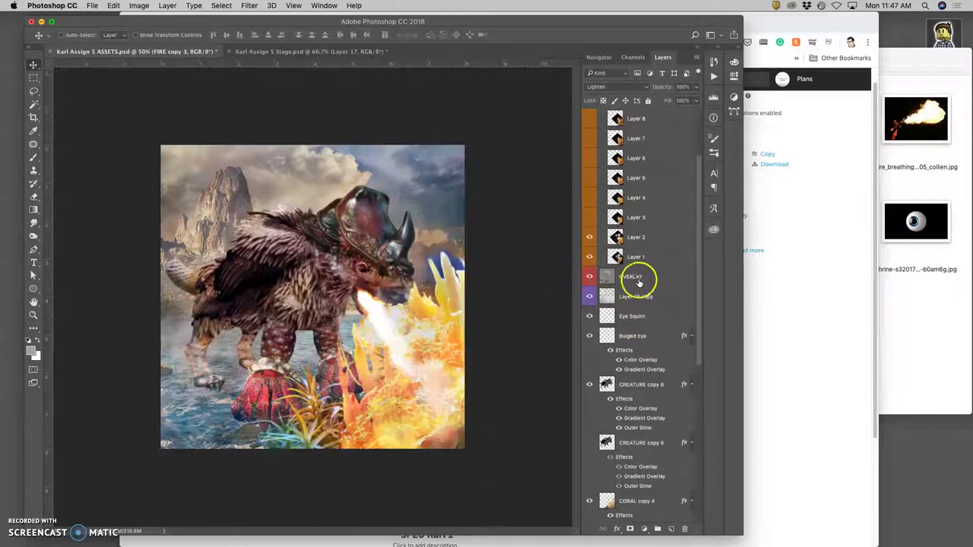
Check OVERLAY's opacity, then free-transform Layer 10 copy to 96.48% width.
{"action": "left_click", "coordinate": [640, 277]}
{"action": "left_click", "coordinate": [696, 86]}
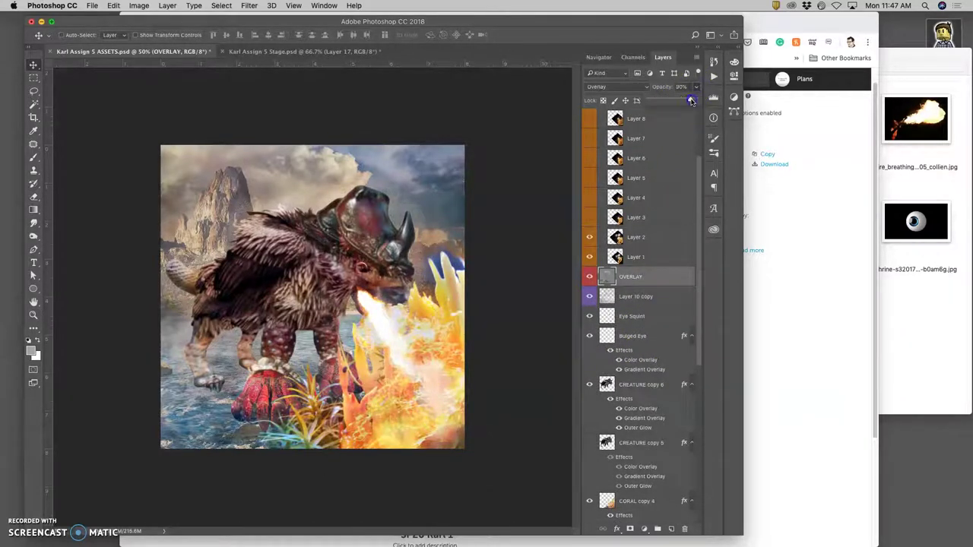
{"action": "left_click", "coordinate": [636, 297]}
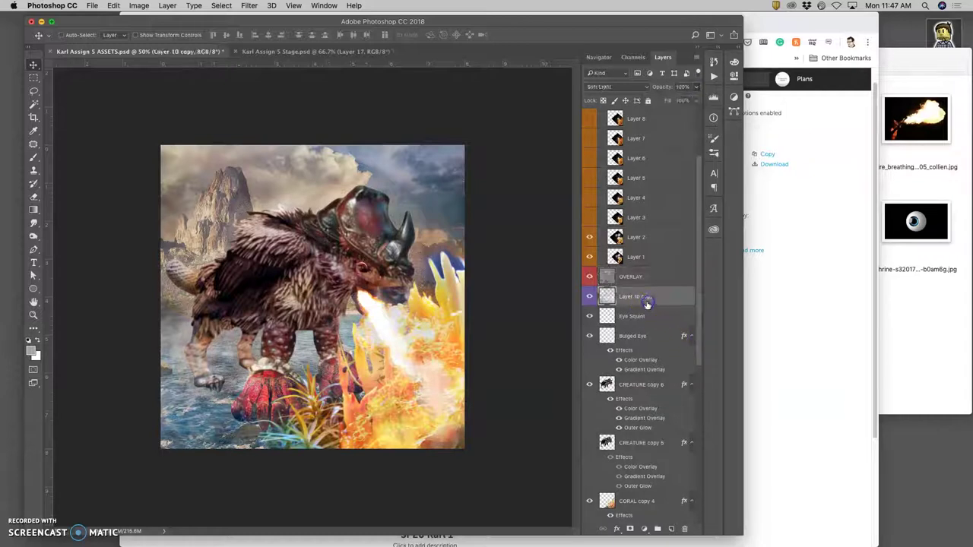
{"action": "key", "text": "ctrl+t"}
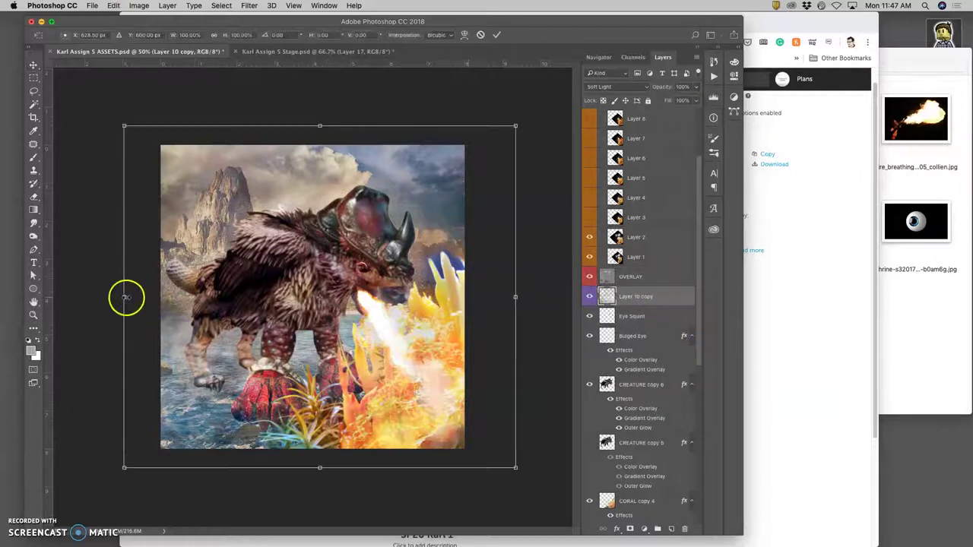
{"action": "left_click", "coordinate": [531, 297]}
{"action": "left_click_drag", "start_coordinate": [515, 298], "coordinate": [501, 297]}
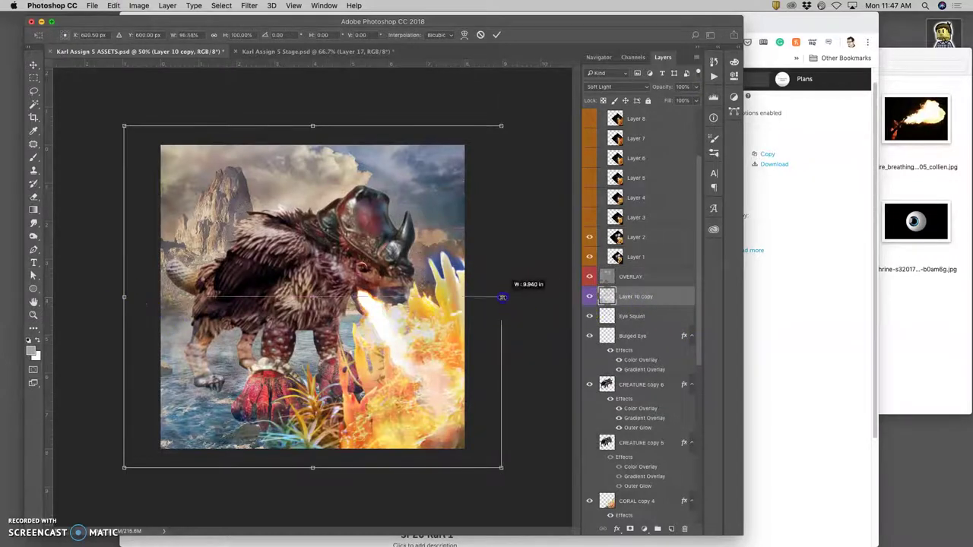
{"action": "key", "text": "Return"}
{"action": "scroll", "coordinate": [652, 347], "scroll_direction": "down", "scroll_amount": 2}
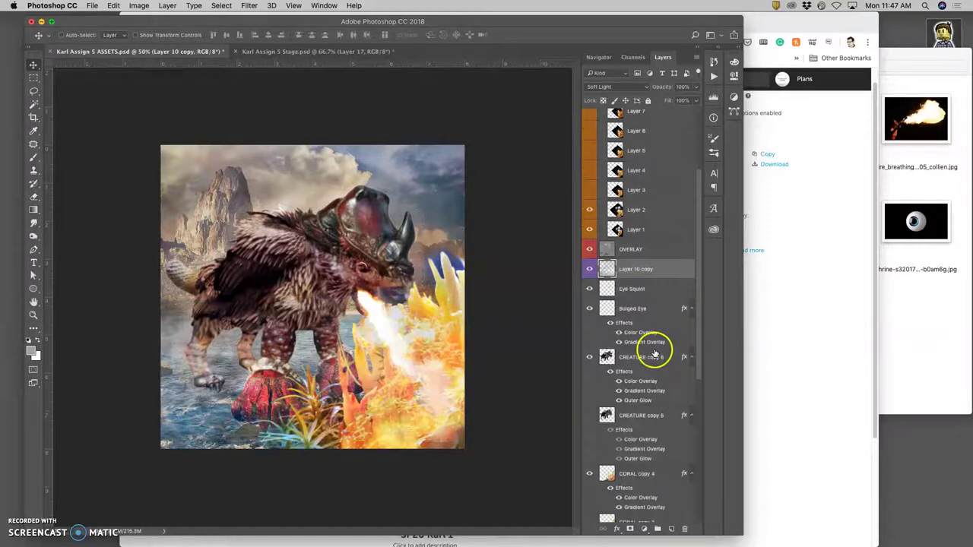
{"action": "left_click", "coordinate": [642, 357]}
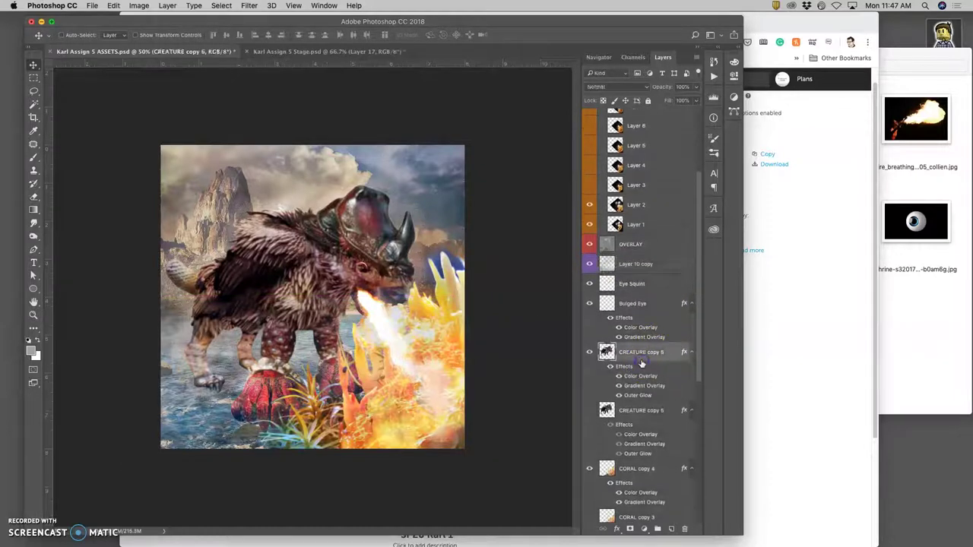
Puppet Warp CREATURE copy 6 with pins on back, lower body, foot and head, shifting the body right and rotating the head.
{"action": "left_click", "coordinate": [113, 6]}
{"action": "left_click", "coordinate": [125, 181]}
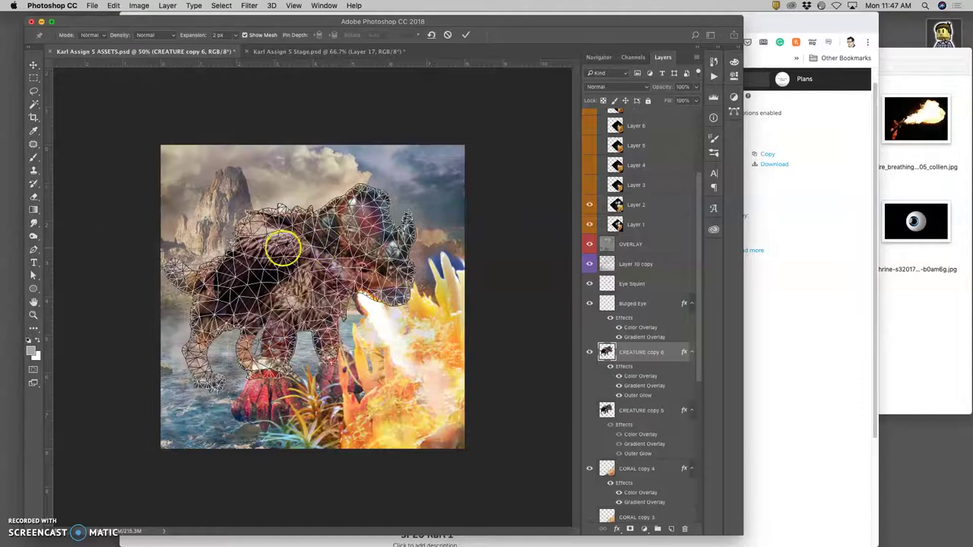
{"action": "left_click", "coordinate": [268, 238]}
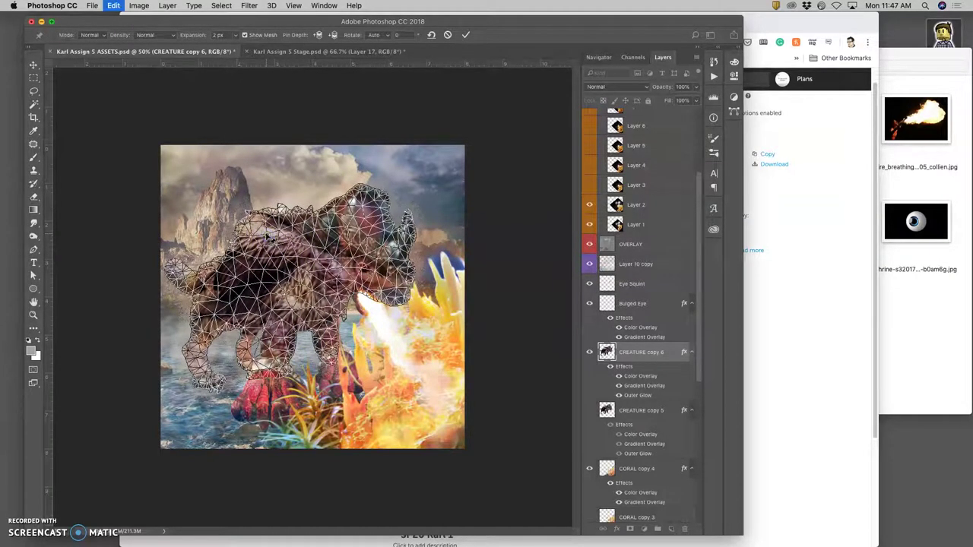
{"action": "left_click", "coordinate": [292, 353]}
{"action": "left_click_drag", "start_coordinate": [293, 353], "coordinate": [327, 354]}
{"action": "left_click", "coordinate": [211, 383]}
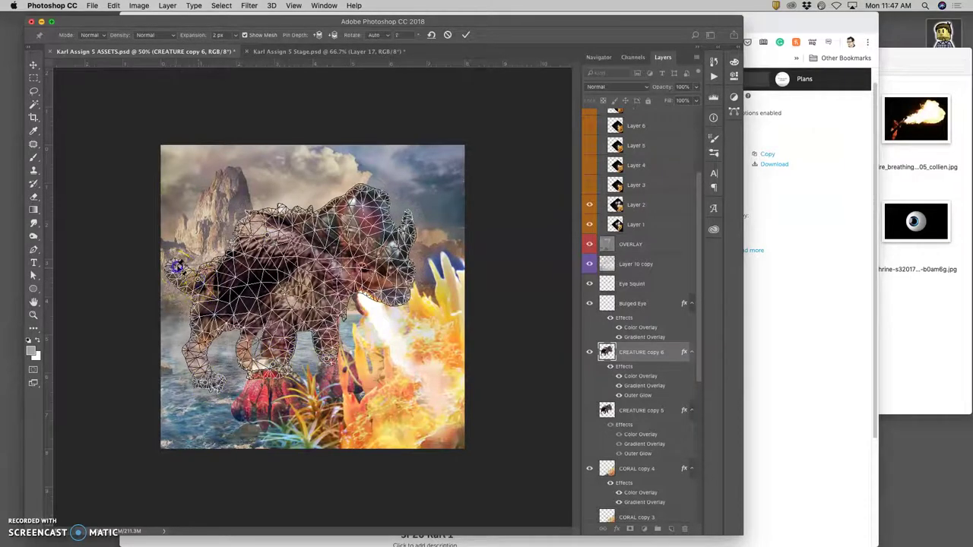
{"action": "left_click", "coordinate": [378, 247]}
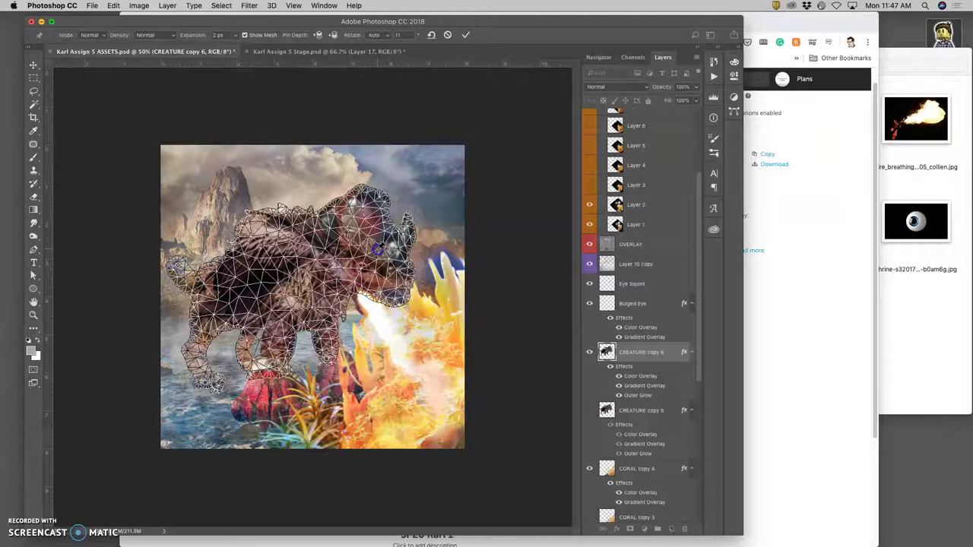
{"action": "left_click_drag", "start_coordinate": [377, 247], "coordinate": [380, 248]}
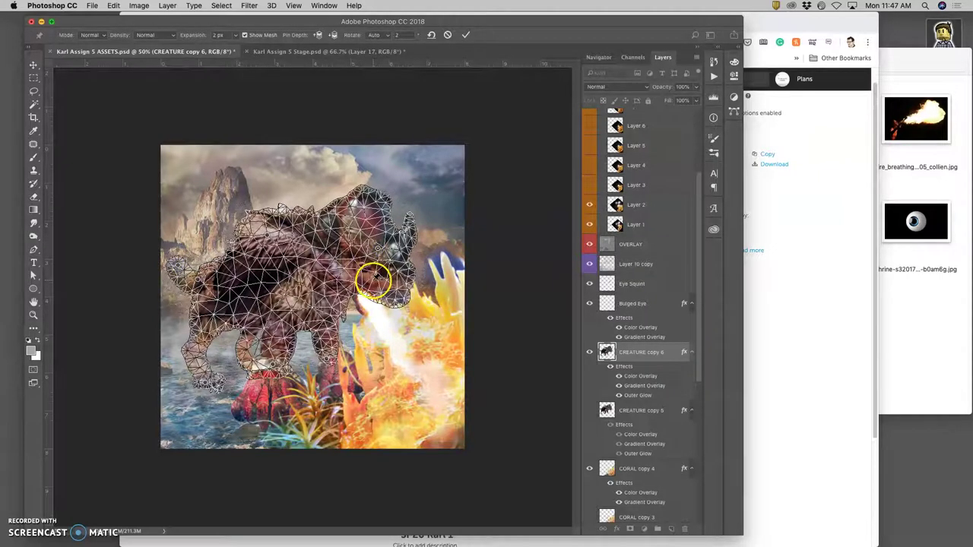
{"action": "key", "text": "Return"}
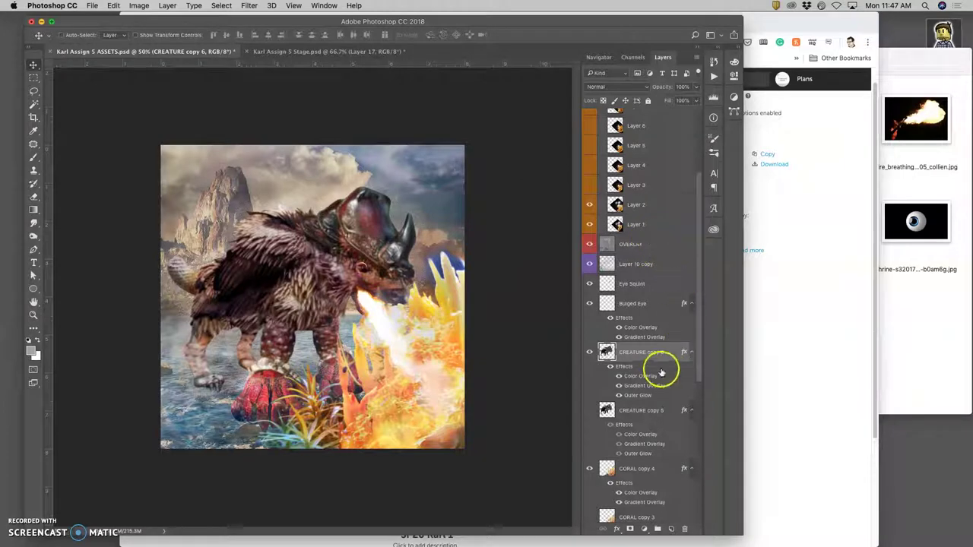
Change the Color Overlay opacity in CORAL copy 4's layer effects.
{"action": "scroll", "coordinate": [658, 369], "scroll_direction": "down", "scroll_amount": 5}
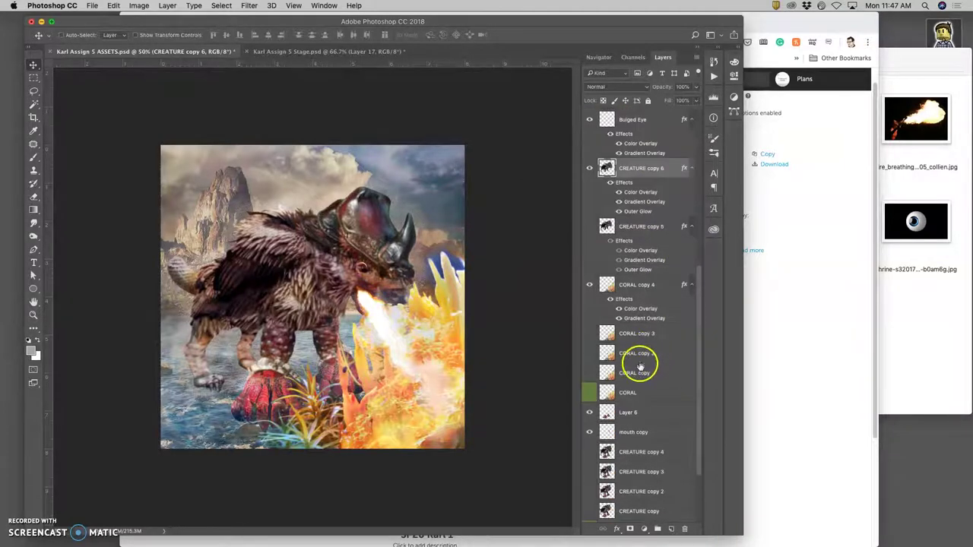
{"action": "double_click", "coordinate": [614, 299]}
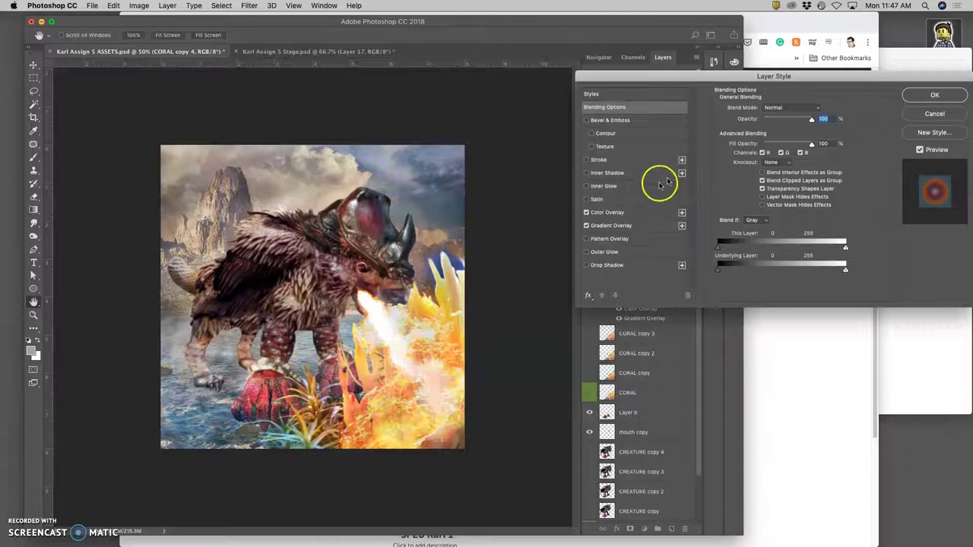
{"action": "left_click", "coordinate": [608, 212]}
{"action": "left_click_drag", "start_coordinate": [753, 129], "coordinate": [766, 124]}
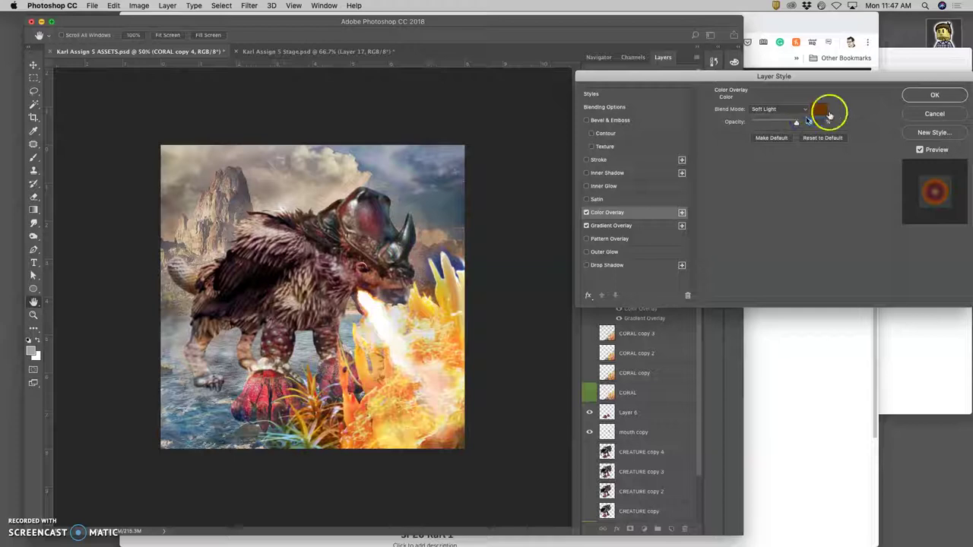
{"action": "left_click", "coordinate": [918, 96]}
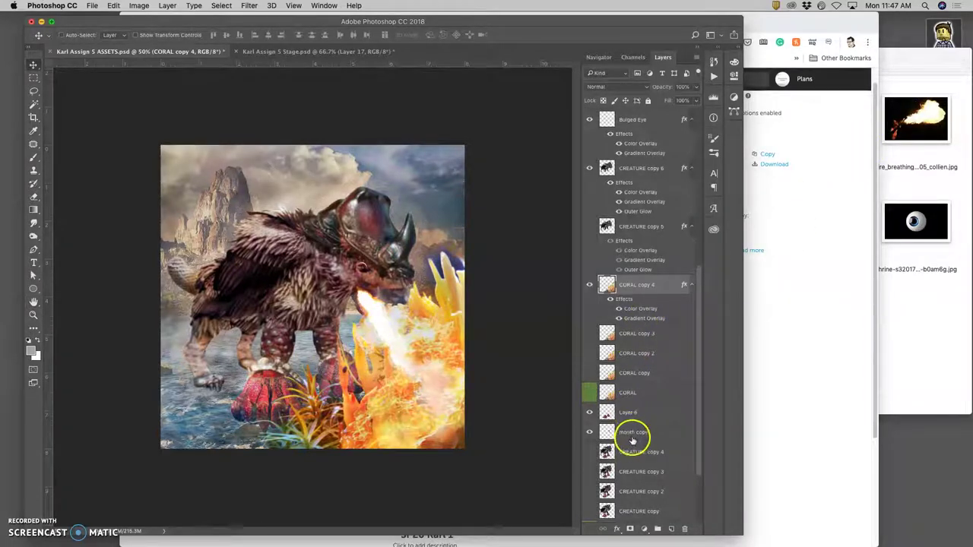
Stretch layer 4 slightly wider and recommit a free transform on heic0715a.
{"action": "scroll", "coordinate": [632, 439], "scroll_direction": "down", "scroll_amount": 5}
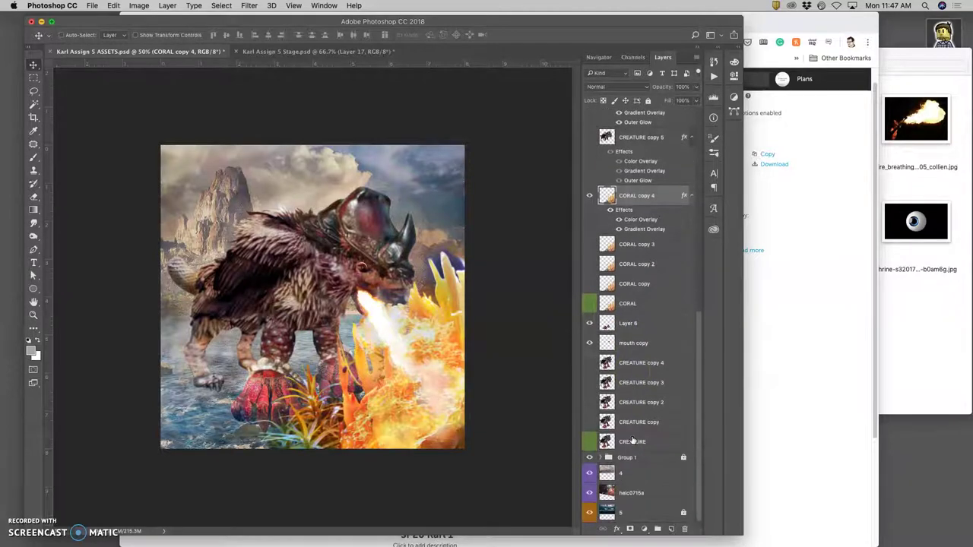
{"action": "left_click", "coordinate": [630, 473]}
{"action": "key", "text": "ctrl+t"}
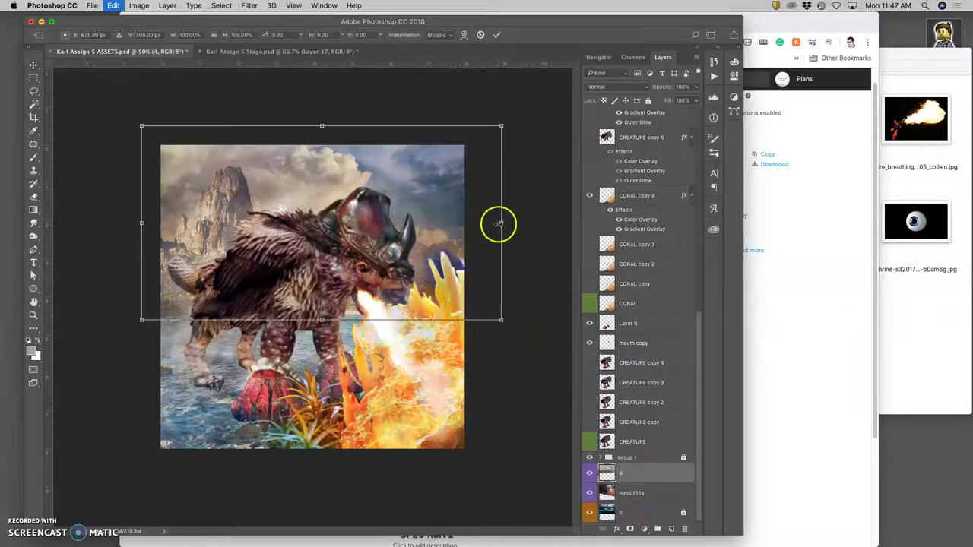
{"action": "left_click_drag", "start_coordinate": [501, 222], "coordinate": [504, 221]}
{"action": "key", "text": "Return"}
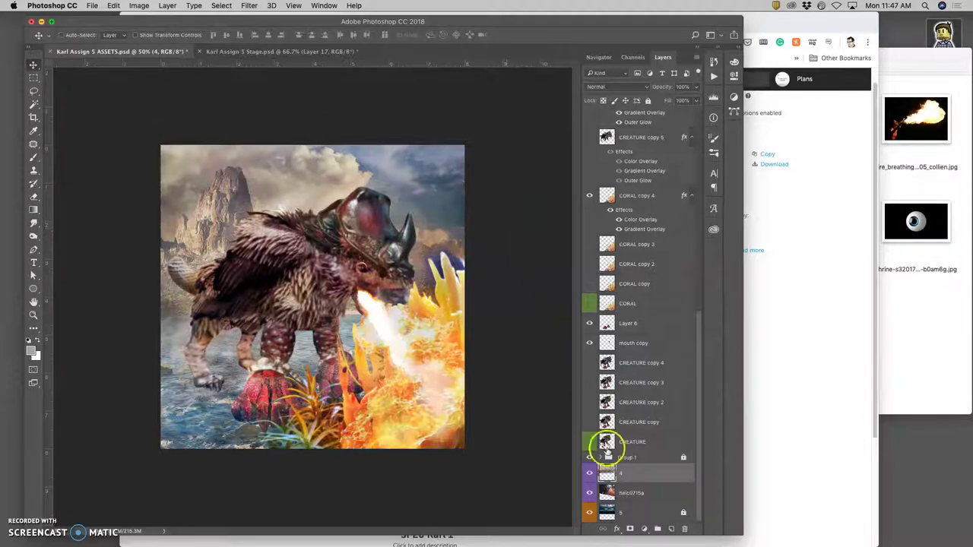
{"action": "left_click", "coordinate": [638, 494]}
{"action": "key", "text": "ctrl+t"}
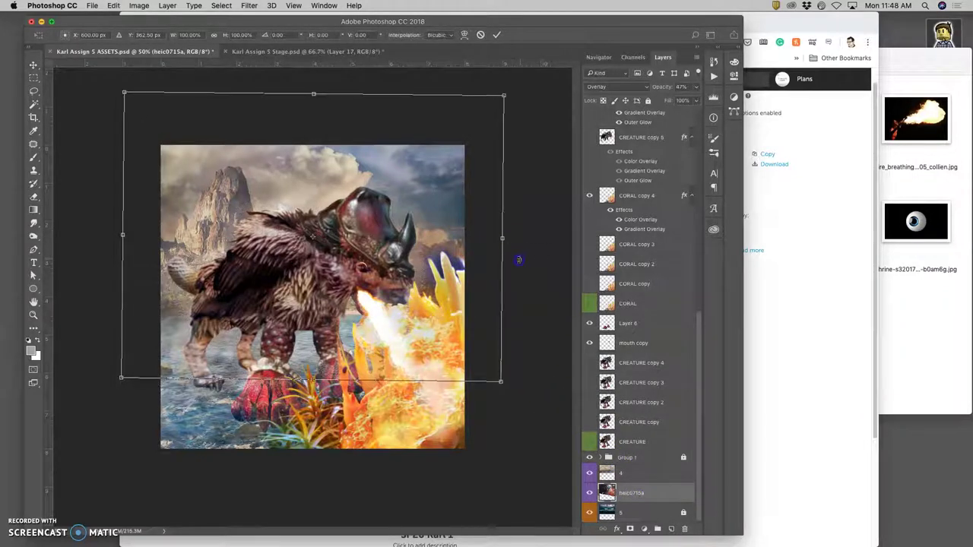
{"action": "key", "text": "Return"}
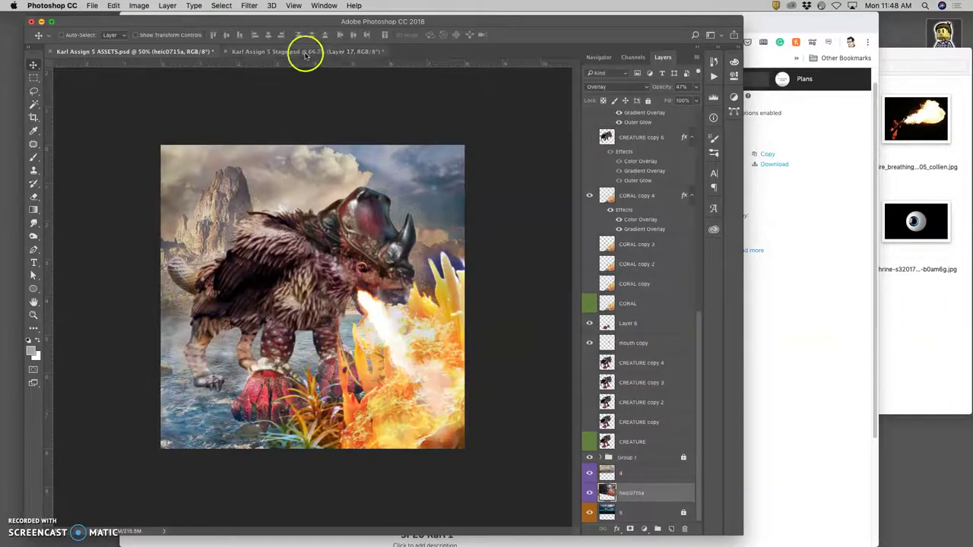
Compare the ASSETS scene against the Stage document's existing frames.
{"action": "left_click", "coordinate": [304, 52]}
{"action": "left_click", "coordinate": [177, 51]}
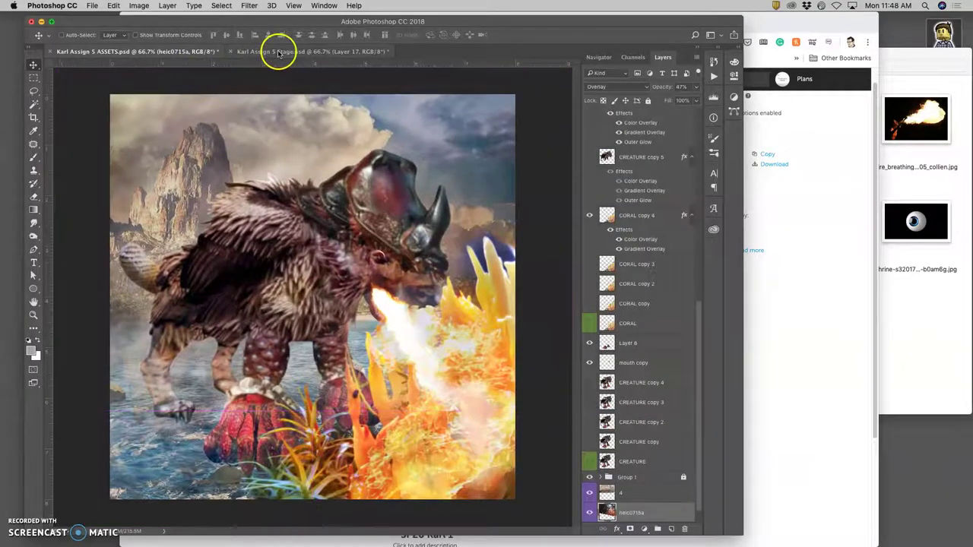
{"action": "left_click", "coordinate": [281, 51]}
{"action": "left_click", "coordinate": [202, 51]}
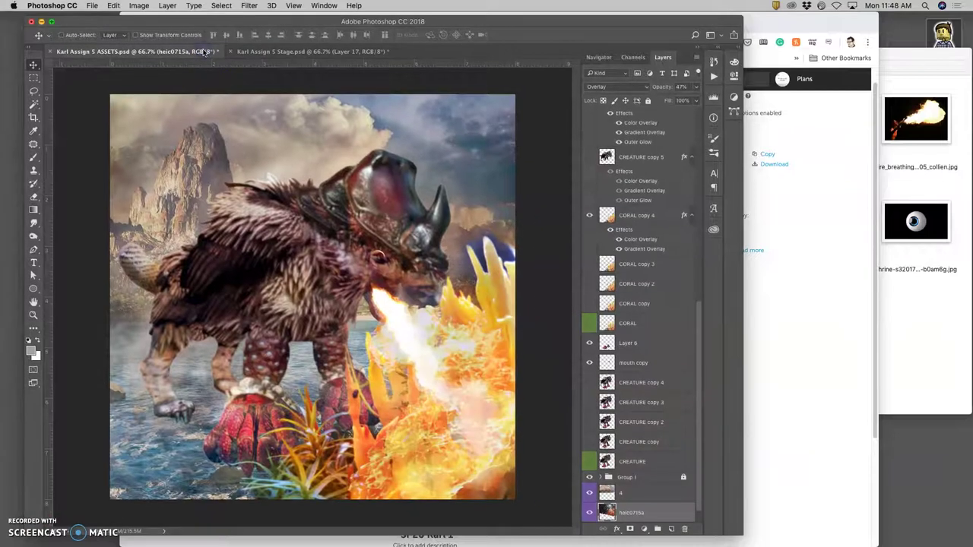
{"action": "left_click", "coordinate": [250, 50]}
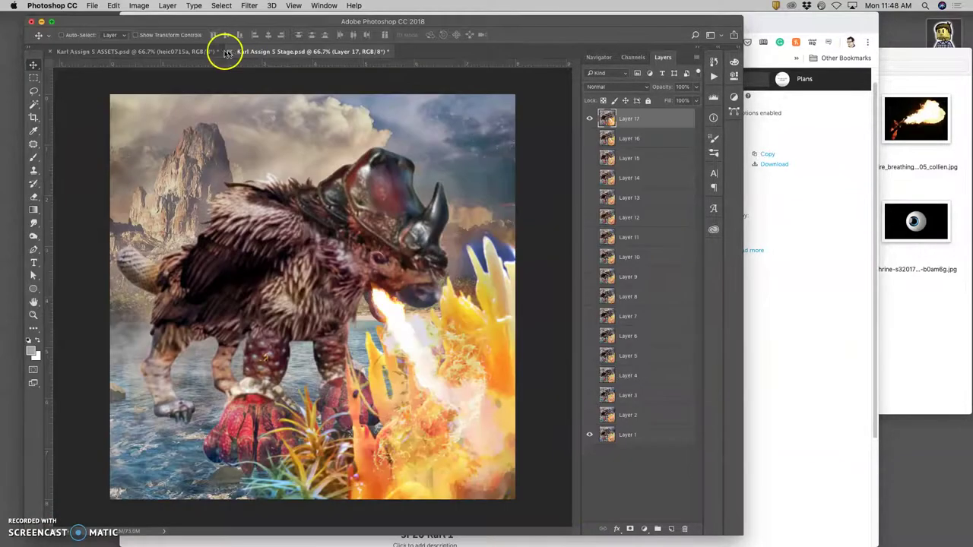
{"action": "left_click", "coordinate": [183, 52]}
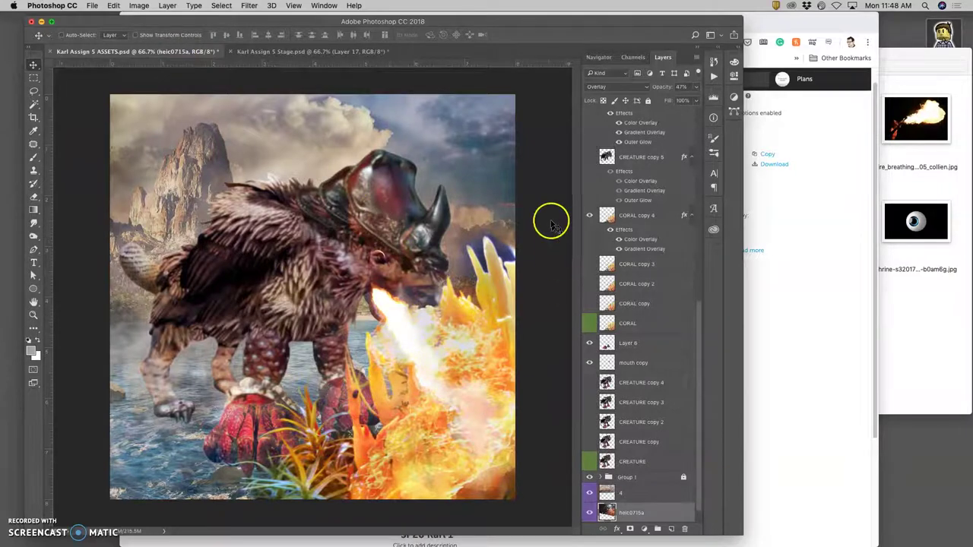
{"action": "scroll", "coordinate": [644, 152], "scroll_direction": "up", "scroll_amount": 10}
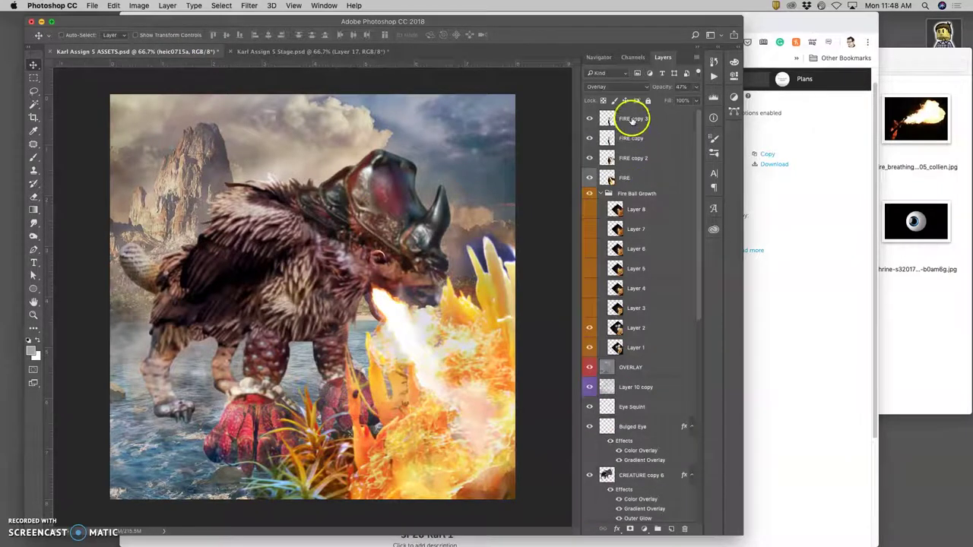
Stamp the visible ASSETS layers into Layer 9, select all, and paste into Stage as Layer 18.
{"action": "left_click", "coordinate": [633, 120]}
{"action": "left_click", "coordinate": [168, 6]}
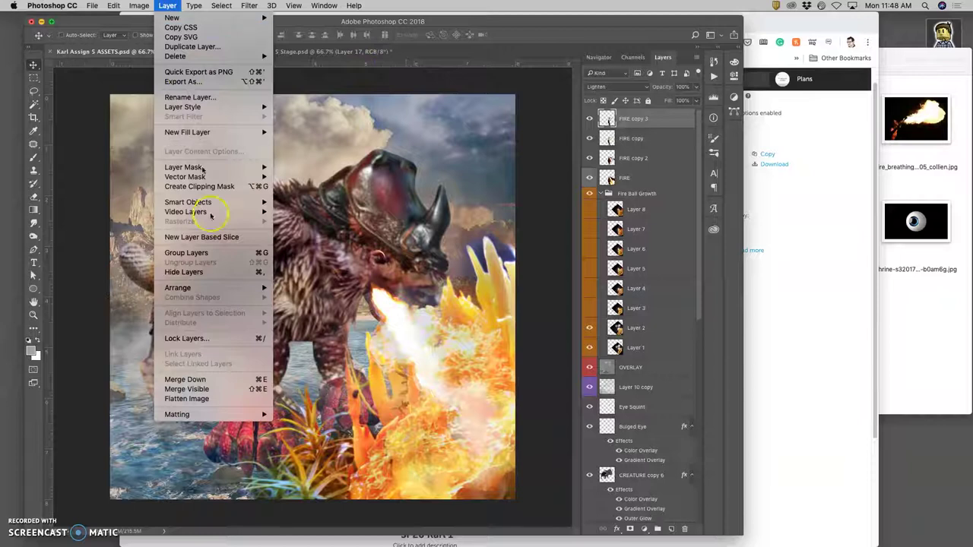
{"action": "left_click", "coordinate": [251, 387]}
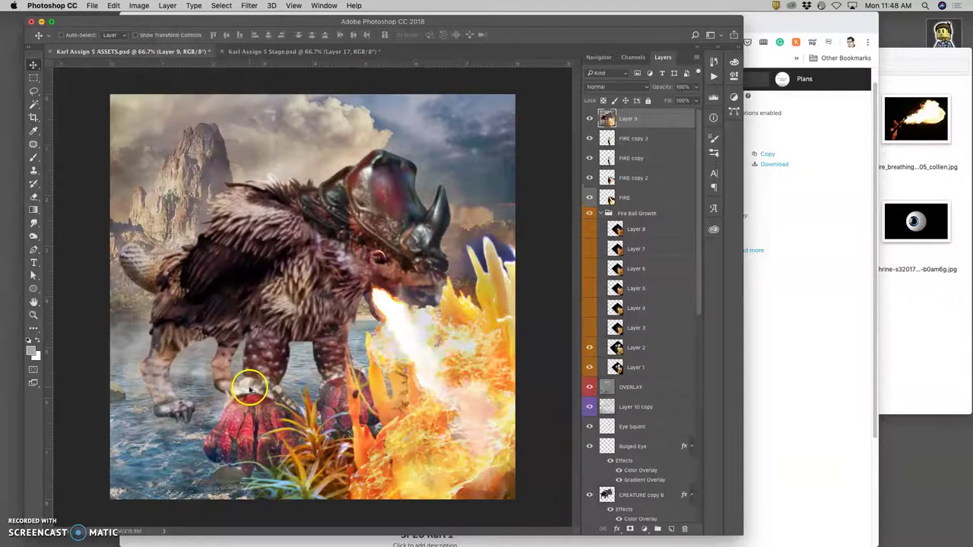
{"action": "left_click", "coordinate": [221, 6]}
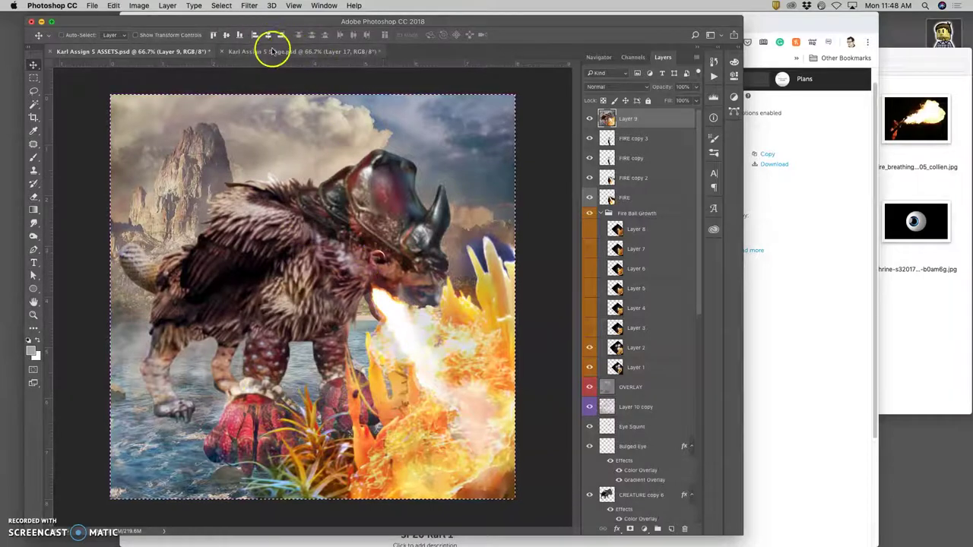
{"action": "left_click", "coordinate": [273, 52]}
{"action": "key", "text": "super+v"}
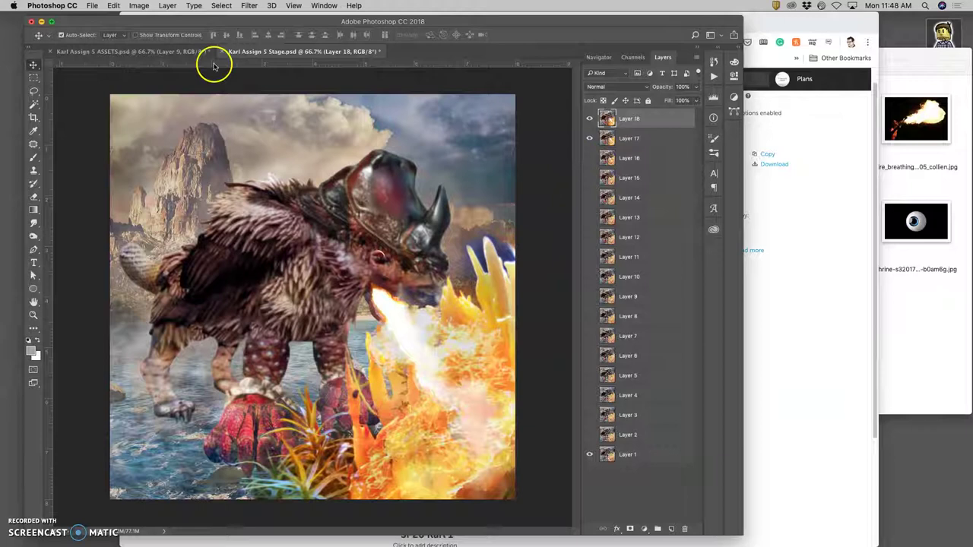
Delete the temporary merged Layer 9 from ASSETS.
{"action": "left_click", "coordinate": [162, 50]}
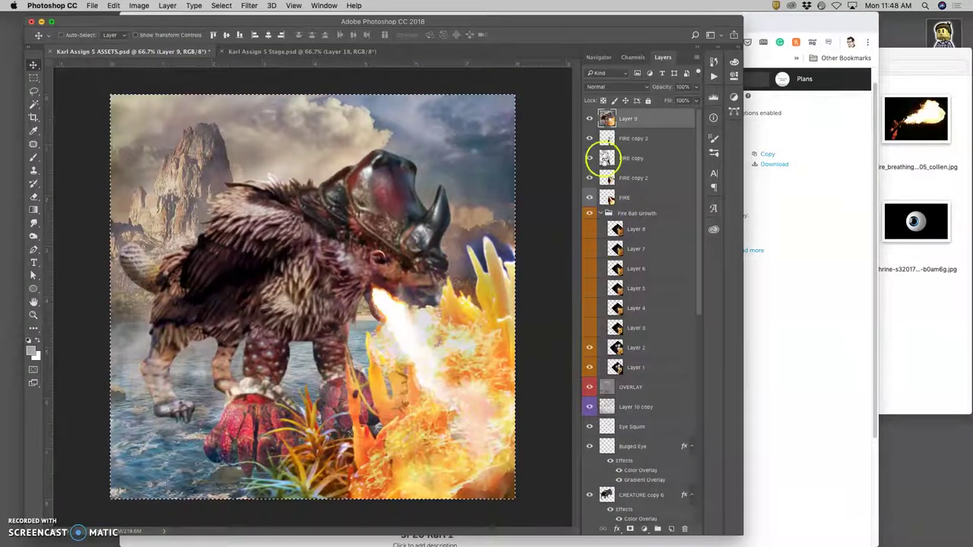
{"action": "left_click_drag", "start_coordinate": [607, 158], "coordinate": [620, 131]}
{"action": "key", "text": "Delete"}
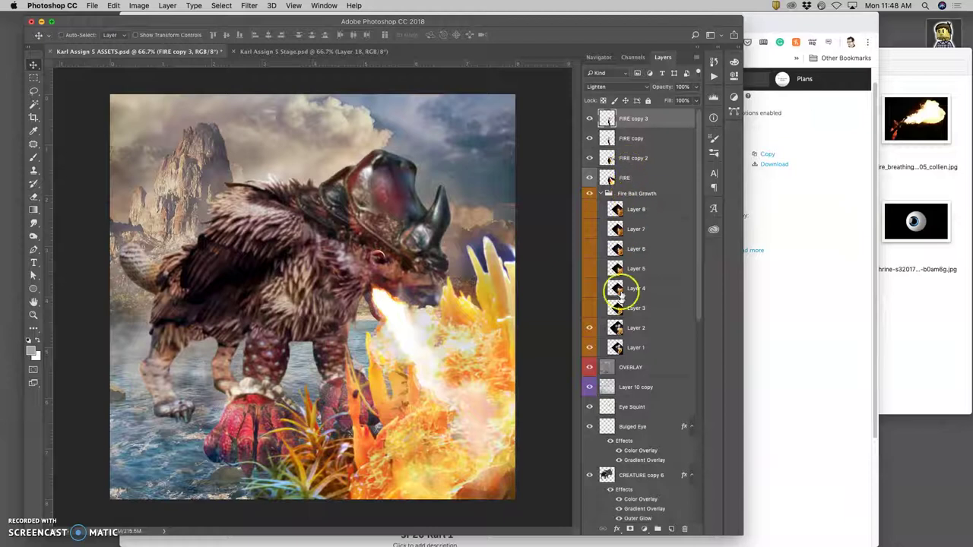
Show fire Layer 3, enlarge it up and left, and warp it outward and down.
{"action": "left_click", "coordinate": [589, 308]}
{"action": "left_click", "coordinate": [629, 311]}
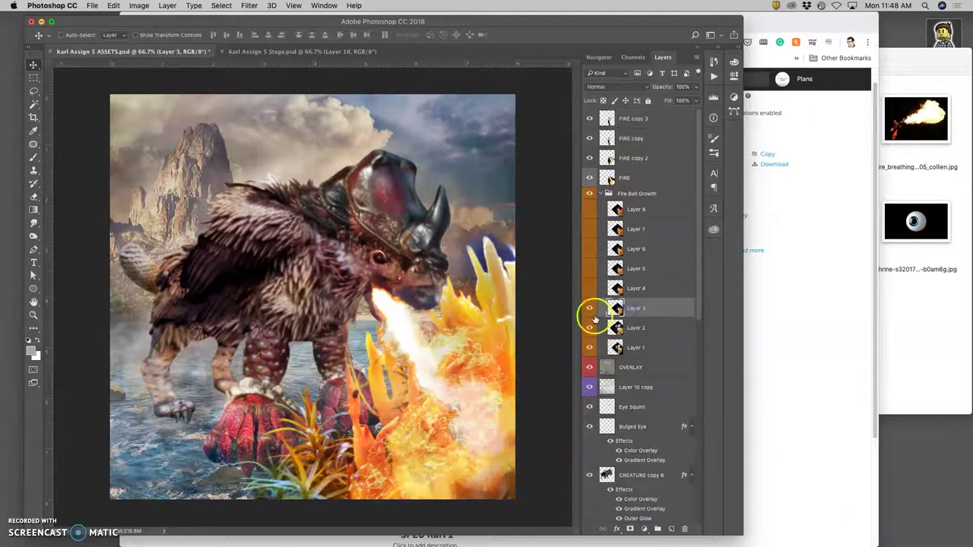
{"action": "key", "text": "ctrl+t"}
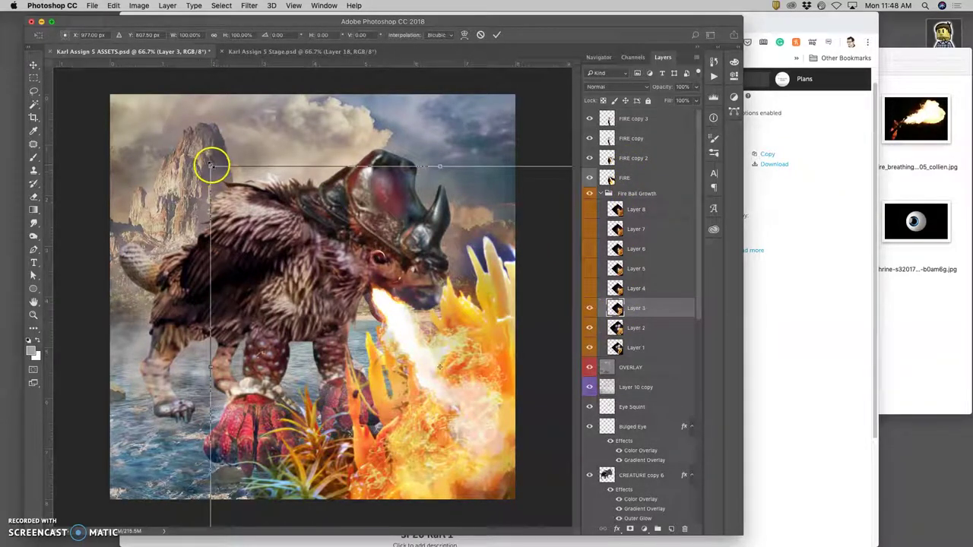
{"action": "left_click_drag", "start_coordinate": [211, 166], "coordinate": [172, 132]}
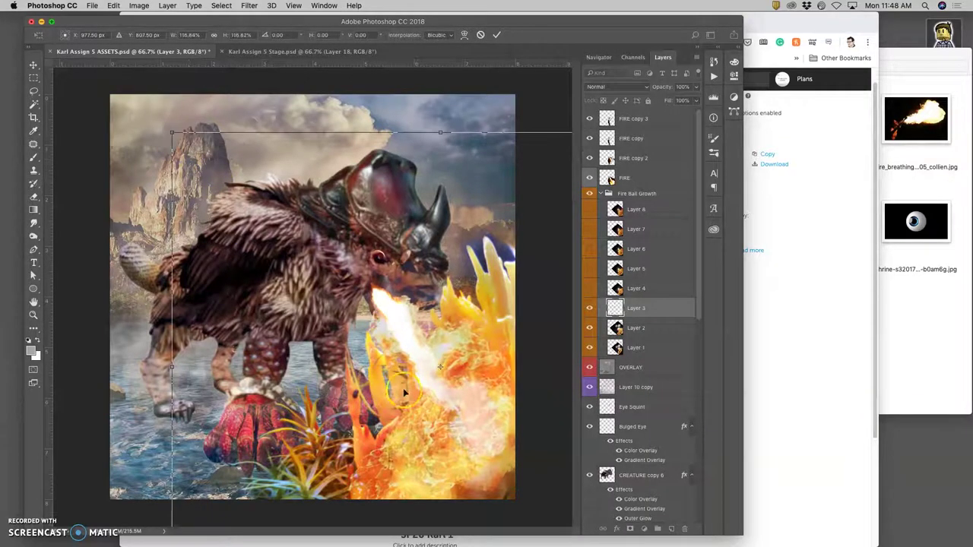
{"action": "right_click", "coordinate": [422, 387]}
{"action": "left_click", "coordinate": [464, 449]}
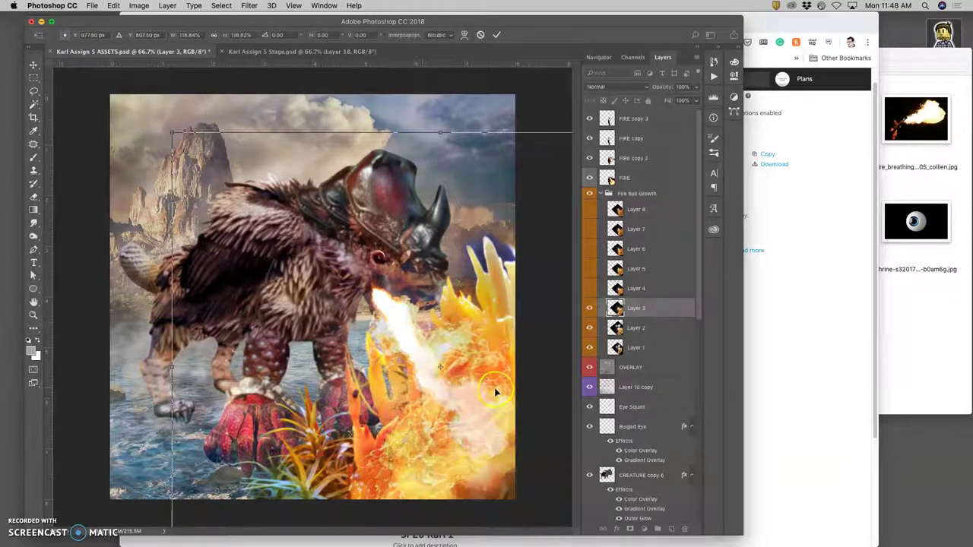
{"action": "left_click_drag", "start_coordinate": [505, 391], "coordinate": [404, 419]}
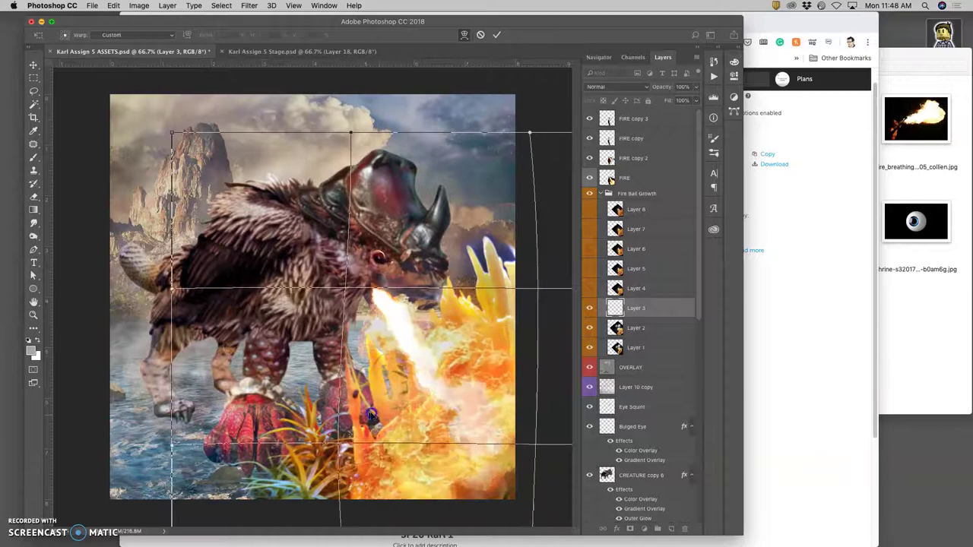
{"action": "left_click_drag", "start_coordinate": [370, 414], "coordinate": [514, 338]}
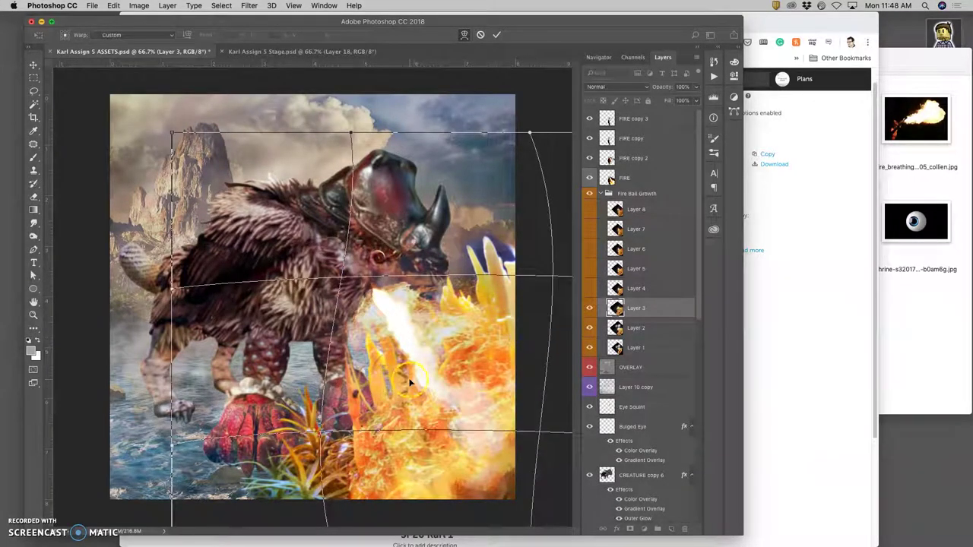
{"action": "left_click_drag", "start_coordinate": [409, 382], "coordinate": [411, 384]}
{"action": "key", "text": "Return"}
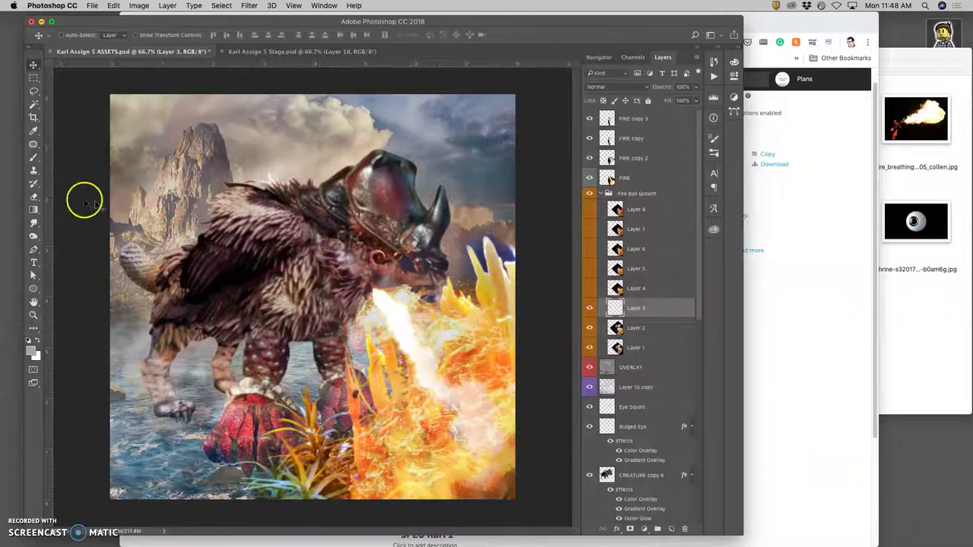
Erase fire over the creature's mouth, front leg and chest, checking the storyboard reference.
{"action": "left_click", "coordinate": [34, 197]}
{"action": "mouse_move", "coordinate": [395, 247]}
{"action": "left_mouse_down"}
{"action": "mouse_move", "coordinate": [390, 235]}
{"action": "mouse_move", "coordinate": [412, 283]}
{"action": "mouse_move", "coordinate": [402, 275]}
{"action": "left_mouse_up"}
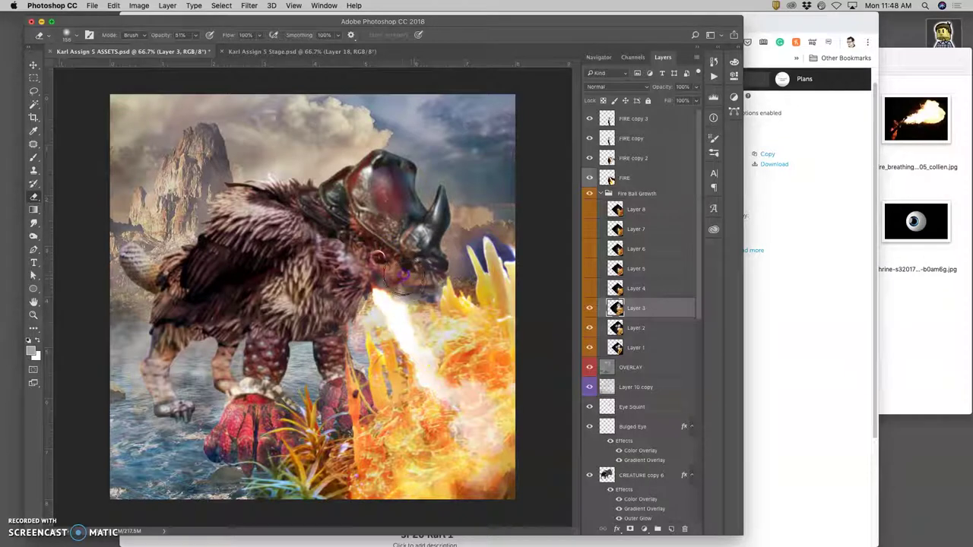
{"action": "mouse_move", "coordinate": [332, 311]}
{"action": "left_mouse_down"}
{"action": "mouse_move", "coordinate": [332, 352]}
{"action": "mouse_move", "coordinate": [348, 362]}
{"action": "left_mouse_up"}
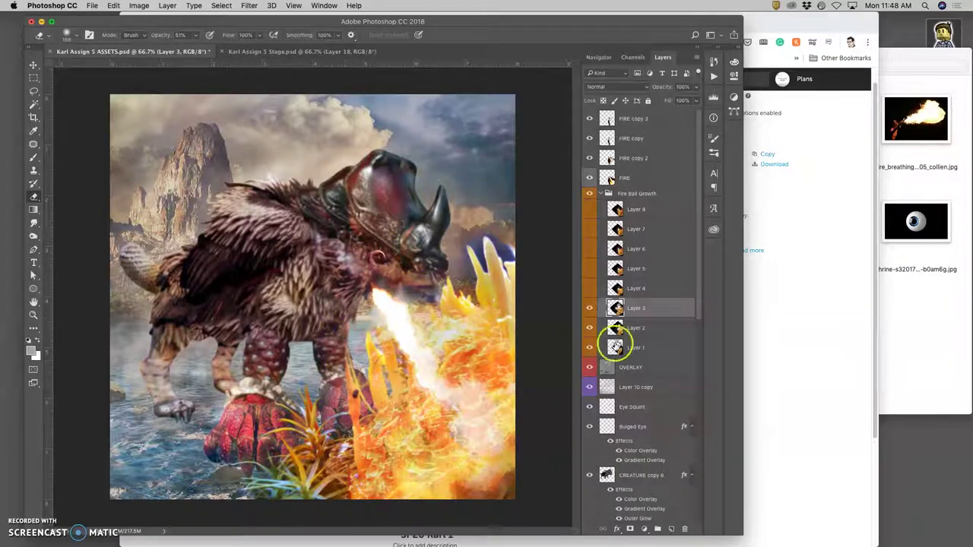
{"action": "left_click", "coordinate": [769, 184]}
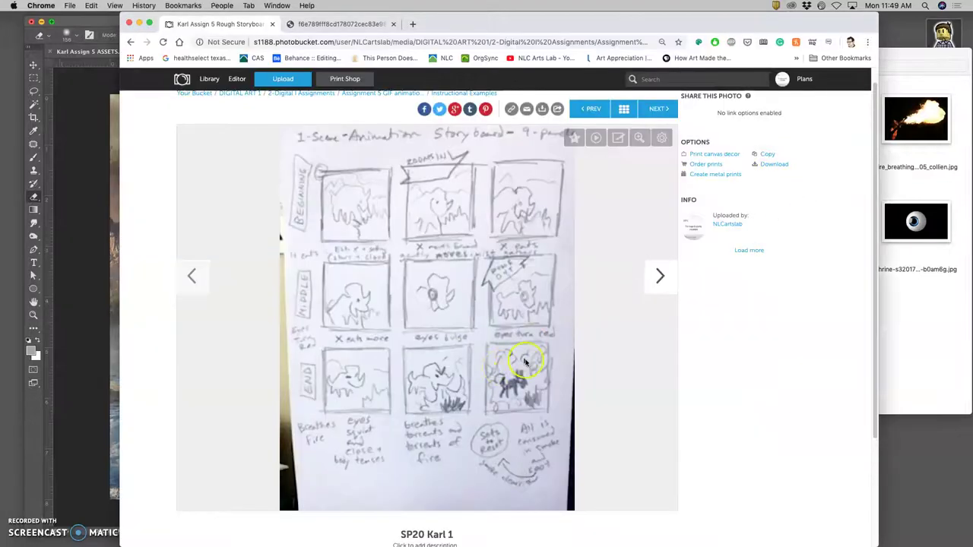
{"action": "left_click", "coordinate": [78, 343]}
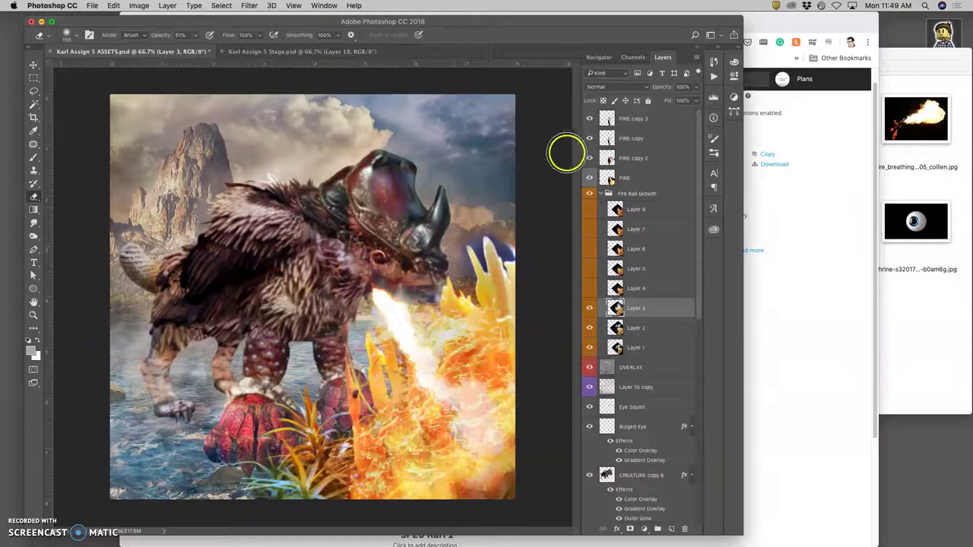
{"action": "left_click", "coordinate": [339, 53]}
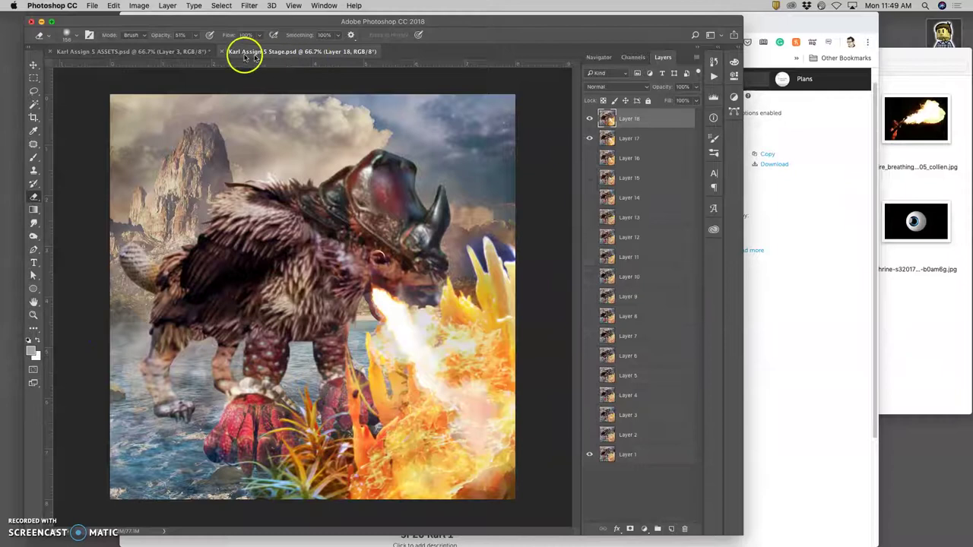
{"action": "left_click", "coordinate": [188, 53]}
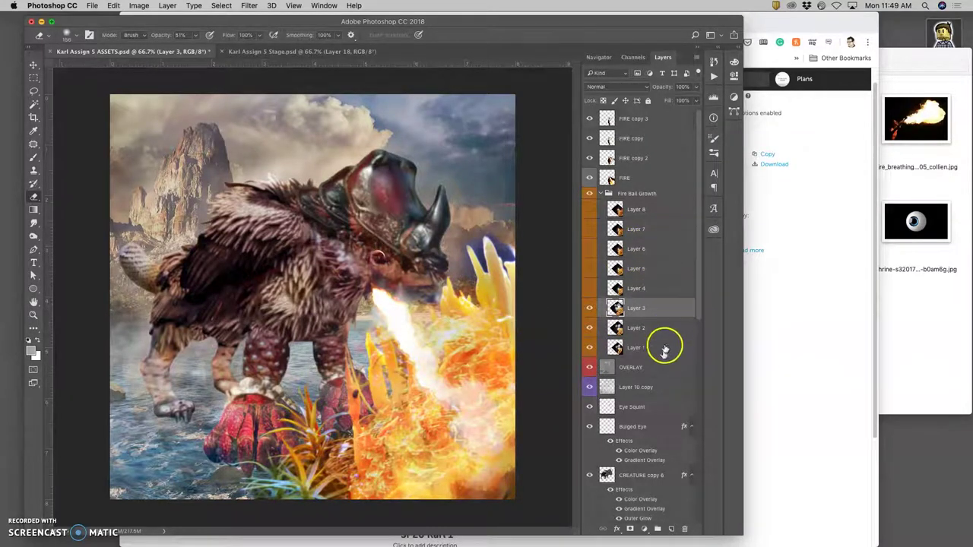
Raise the OVERLAY layer's opacity to 61%.
{"action": "left_click", "coordinate": [647, 368]}
{"action": "left_click", "coordinate": [698, 90]}
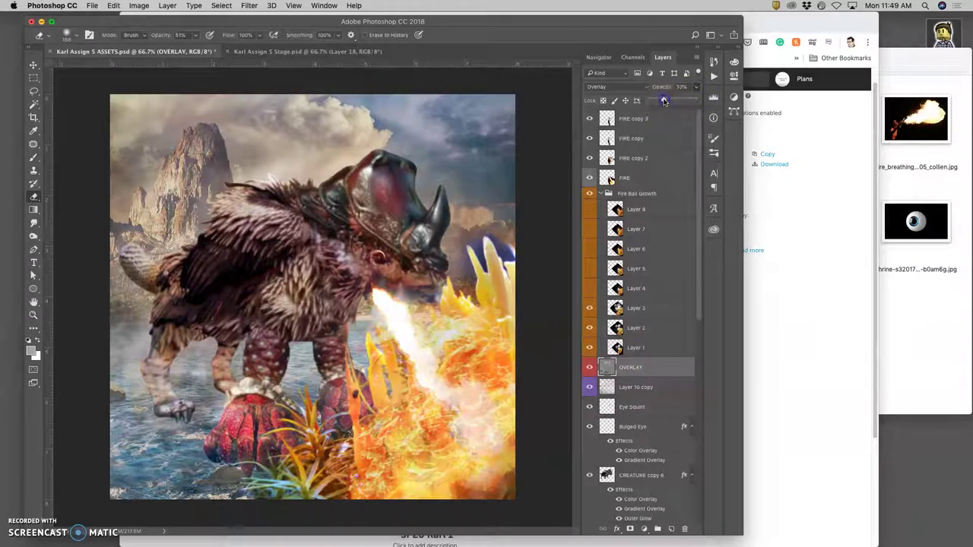
{"action": "left_click_drag", "start_coordinate": [664, 102], "coordinate": [666, 101]}
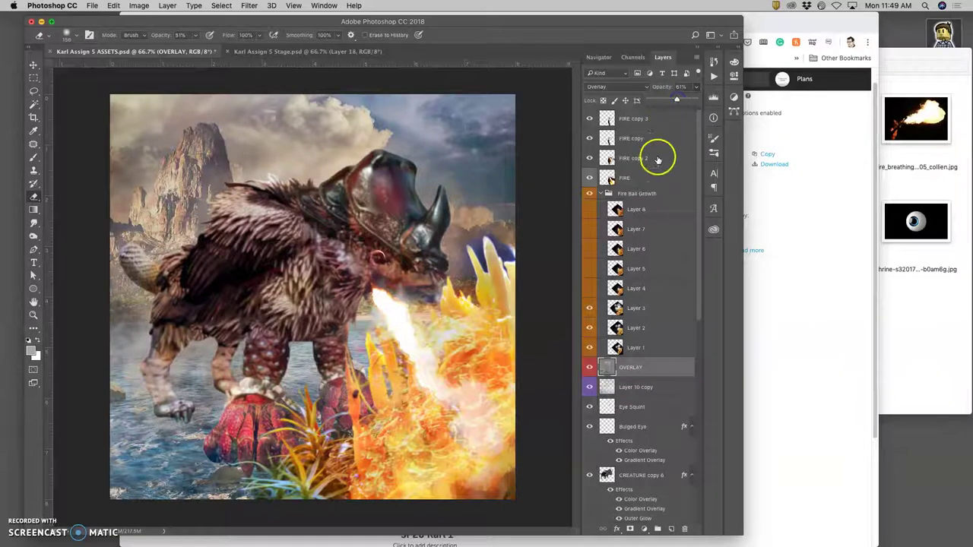
Narrow Layer 10 copy to about 97.5% width.
{"action": "left_click", "coordinate": [632, 387]}
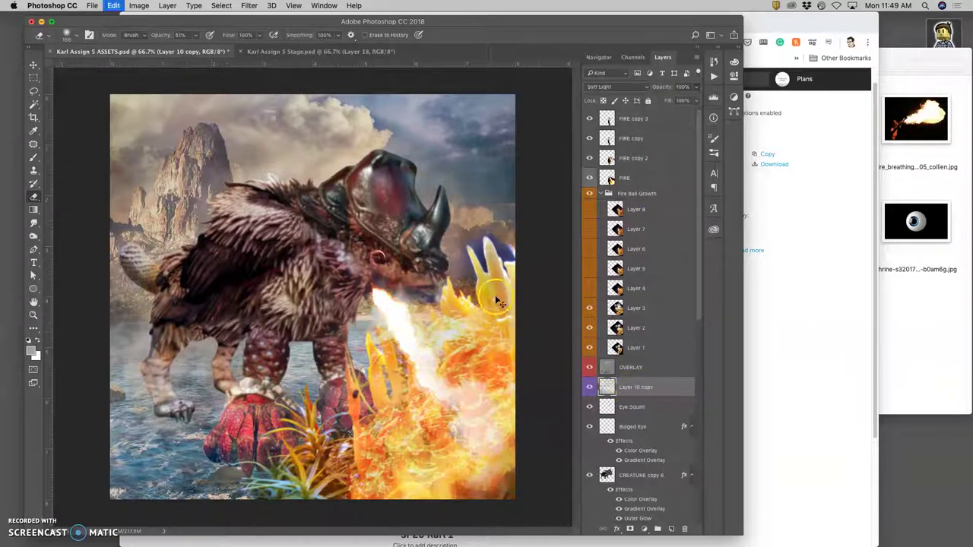
{"action": "key", "text": "super+t"}
{"action": "left_click_drag", "start_coordinate": [561, 298], "coordinate": [554, 298]}
{"action": "key", "text": "Return"}
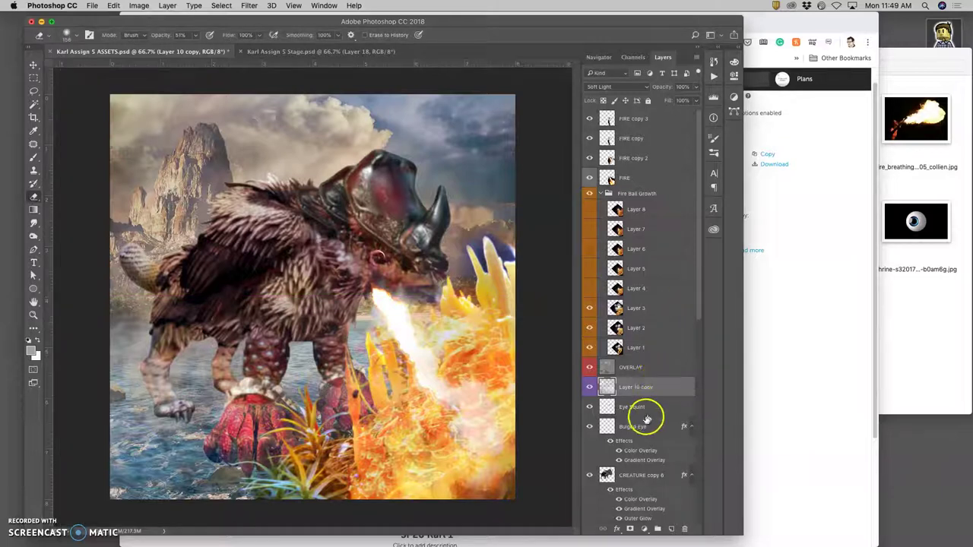
{"action": "scroll", "coordinate": [641, 412], "scroll_direction": "down", "scroll_amount": 1}
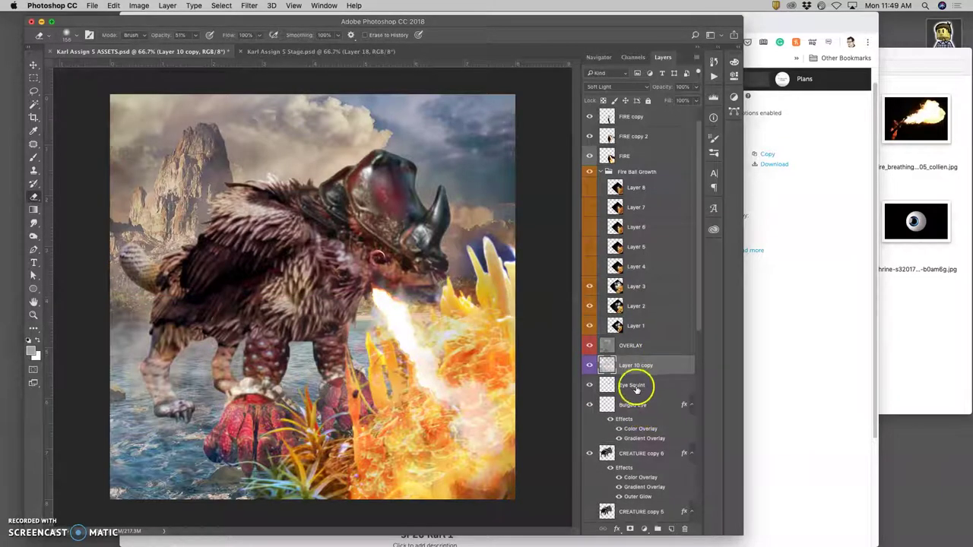
{"action": "scroll", "coordinate": [636, 388], "scroll_direction": "down", "scroll_amount": 2}
{"action": "left_click", "coordinate": [634, 418]}
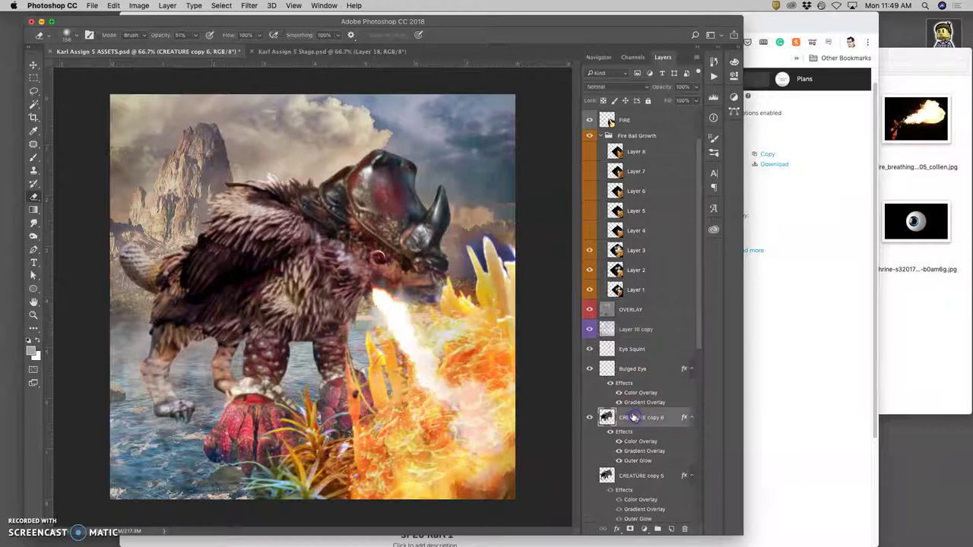
{"action": "left_click", "coordinate": [365, 52]}
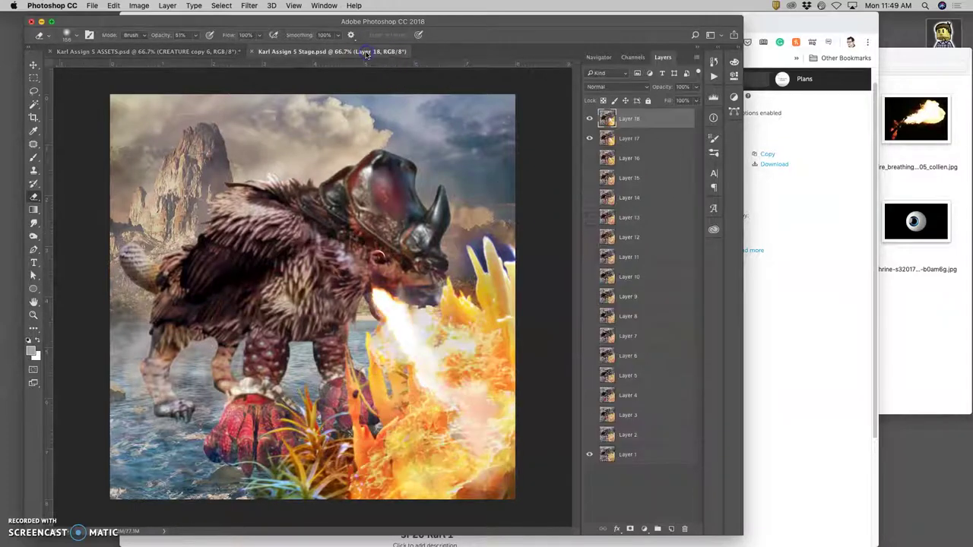
Puppet Warp CREATURE copy 6 again, pinning both feet and back, nudging the back up and shifting the mouth.
{"action": "left_click", "coordinate": [206, 50]}
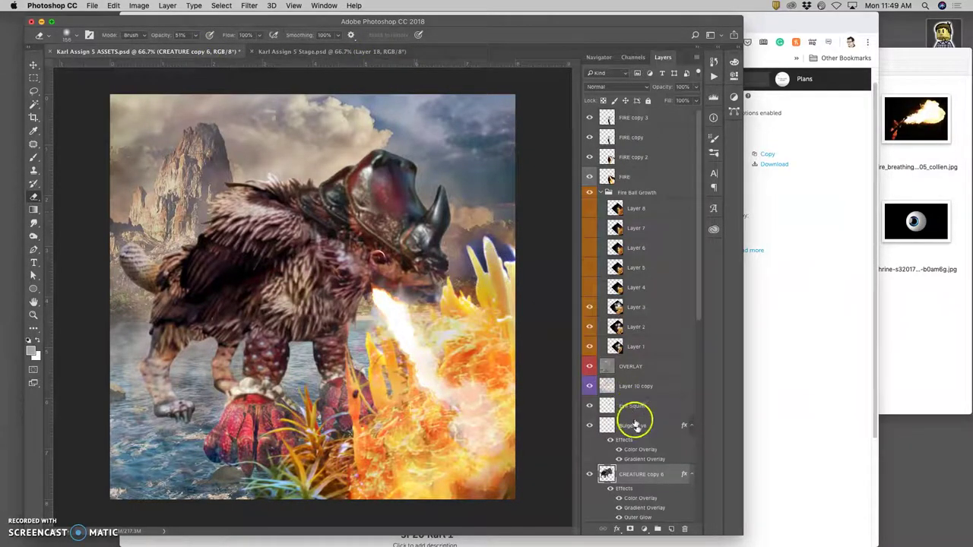
{"action": "left_click", "coordinate": [114, 5]}
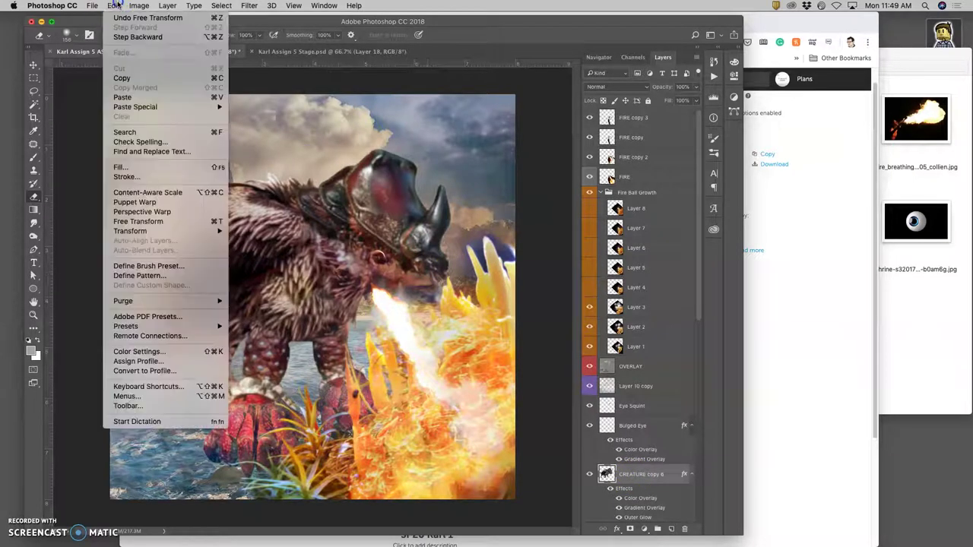
{"action": "mouse_move", "coordinate": [139, 6]}
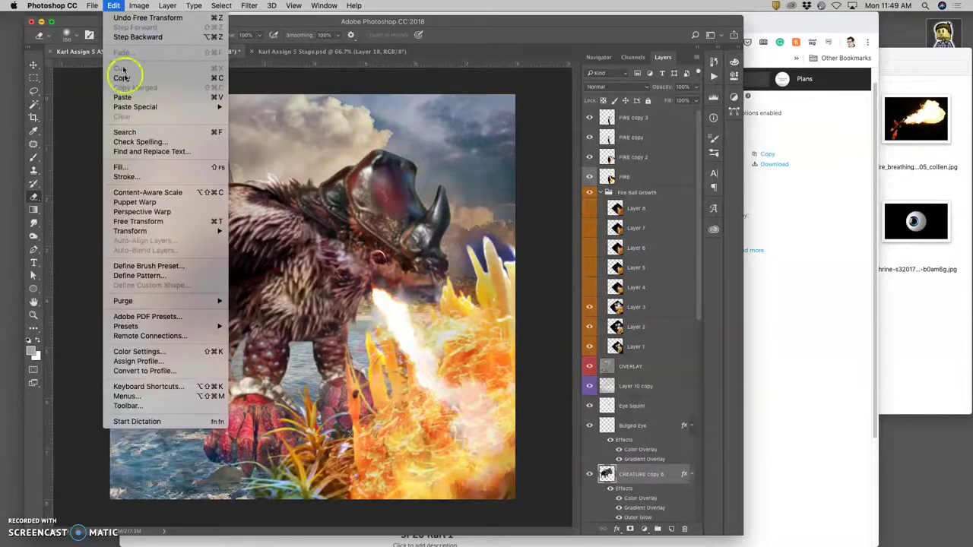
{"action": "left_click", "coordinate": [141, 200]}
{"action": "left_click", "coordinate": [253, 398]}
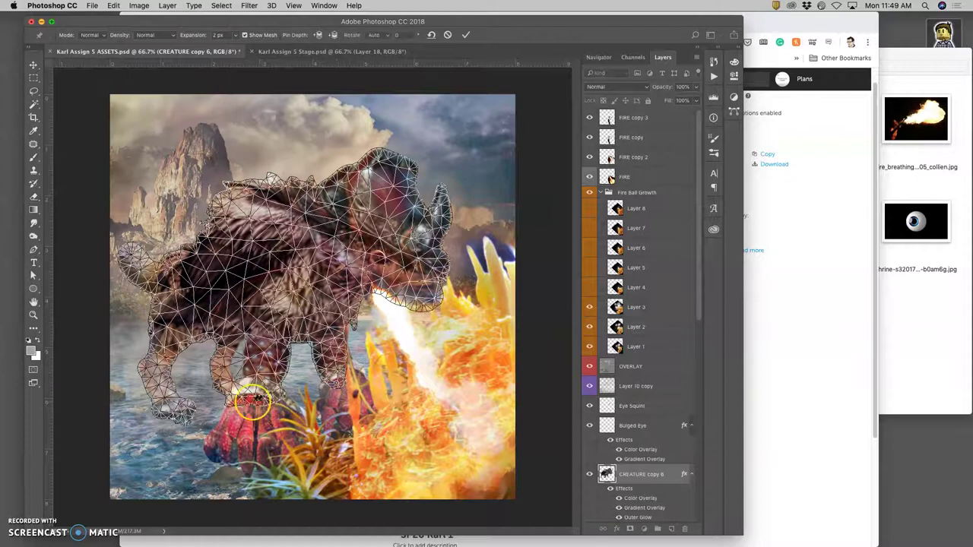
{"action": "left_click", "coordinate": [156, 402]}
{"action": "left_click", "coordinate": [193, 257]}
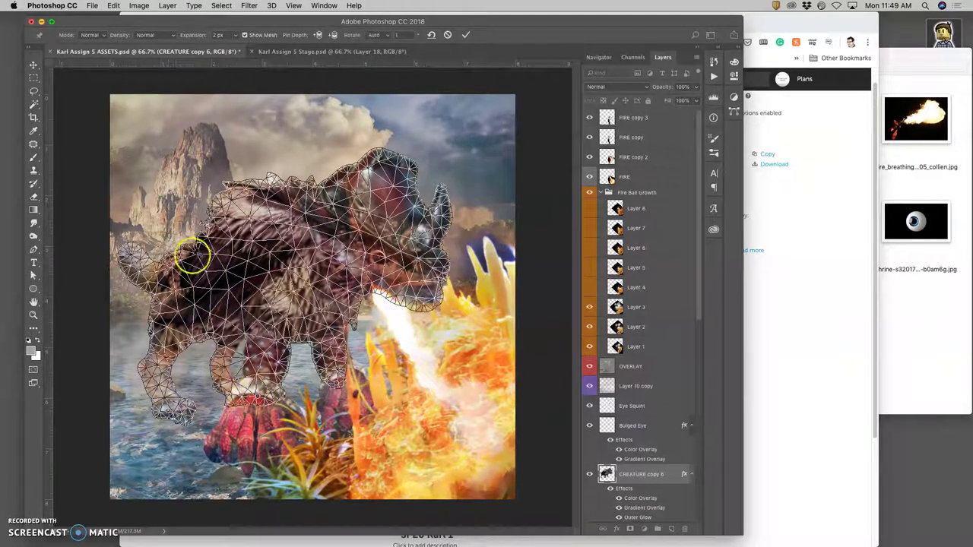
{"action": "left_click_drag", "start_coordinate": [273, 220], "coordinate": [299, 191]}
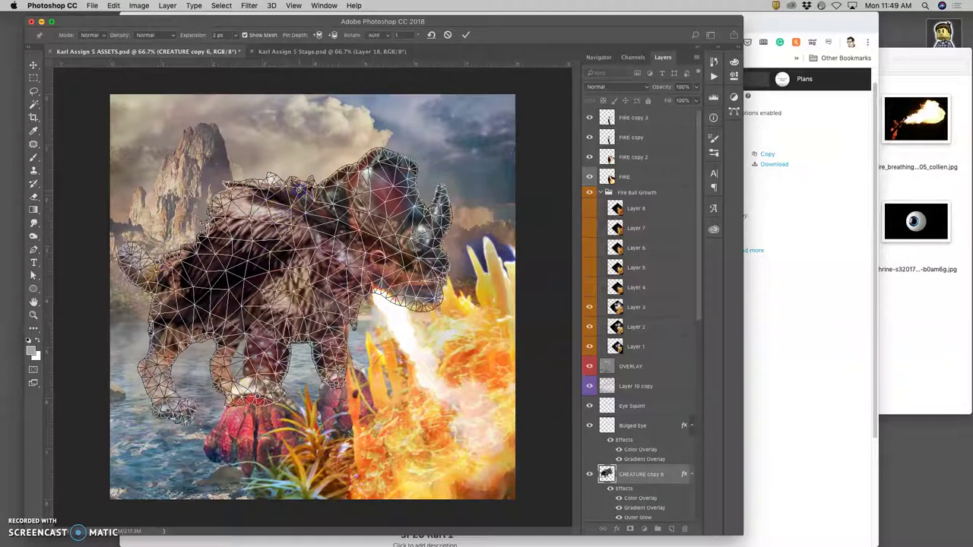
{"action": "left_click_drag", "start_coordinate": [433, 295], "coordinate": [438, 296]}
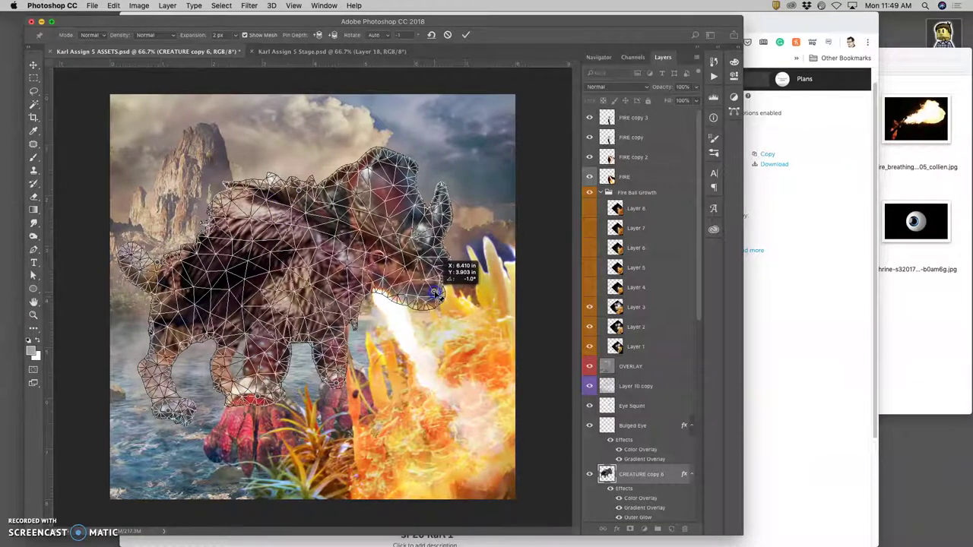
{"action": "key", "text": "Return"}
{"action": "key", "text": "e"}
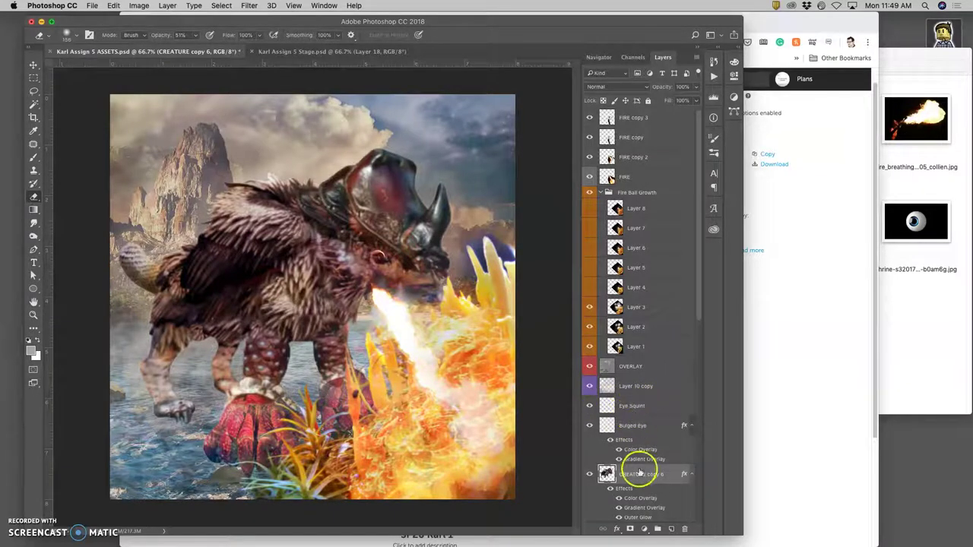
Merge Eye Squint down with Bulged Eye and CREATURE copy 6, toggling its visibility to compare.
{"action": "left_click", "coordinate": [630, 414]}
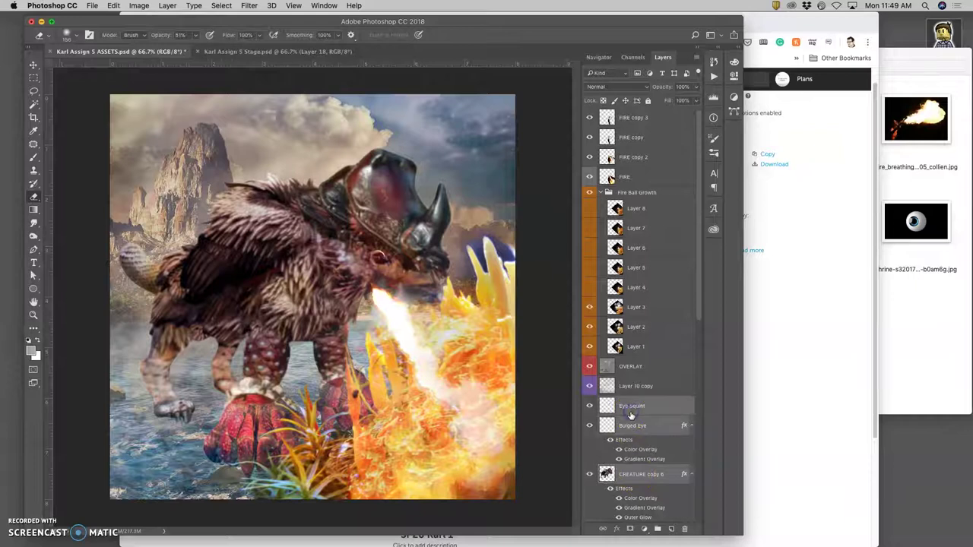
{"action": "key", "text": "super+e"}
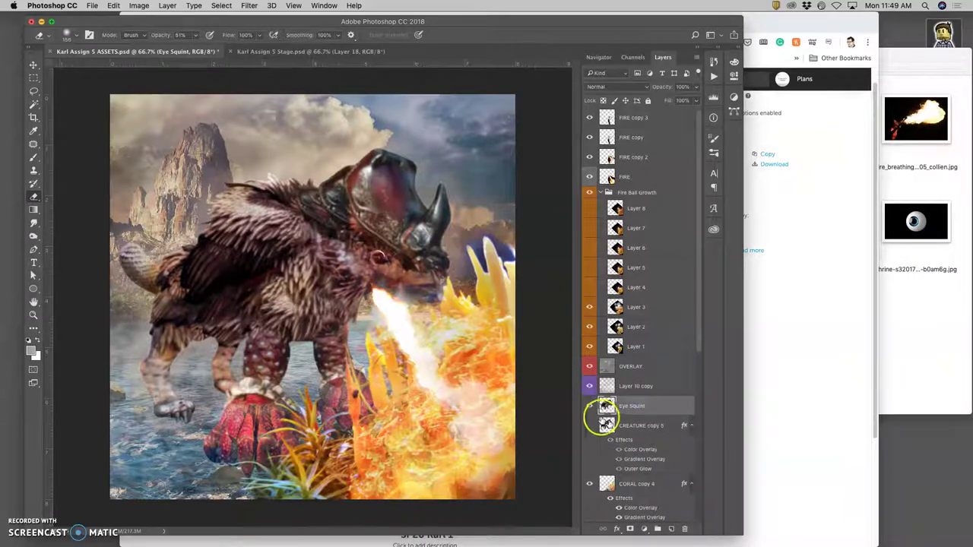
{"action": "left_click", "coordinate": [590, 406]}
{"action": "left_click", "coordinate": [590, 406]}
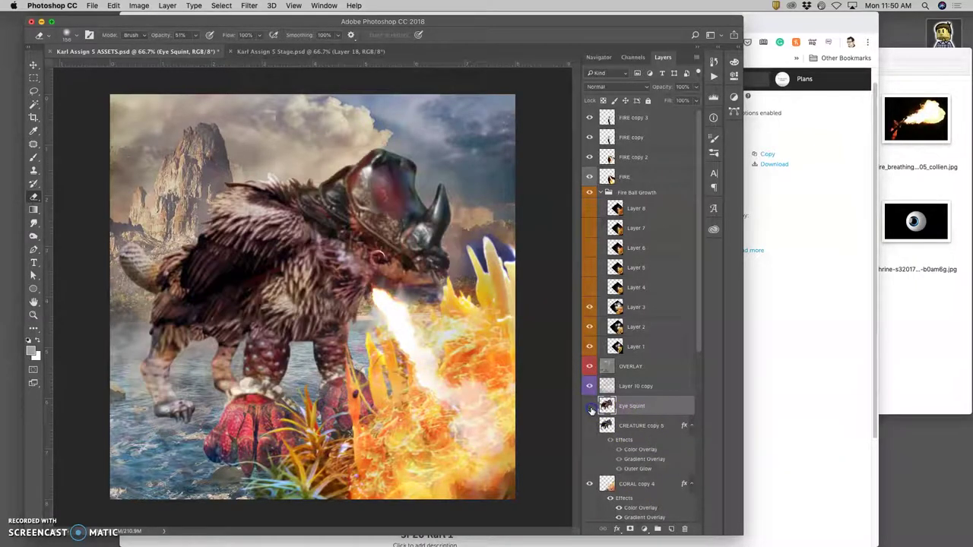
{"action": "left_click", "coordinate": [590, 407]}
{"action": "left_click", "coordinate": [590, 408]}
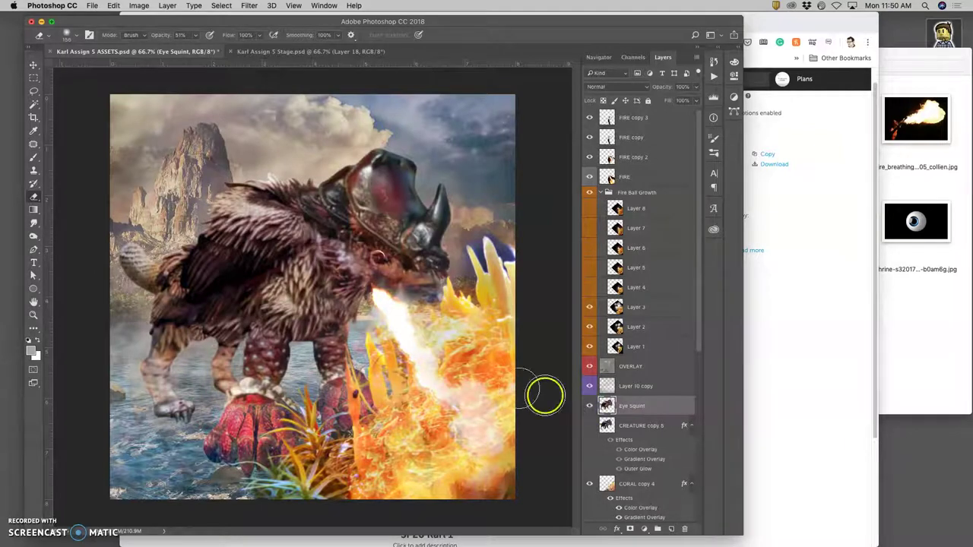
{"action": "scroll", "coordinate": [650, 469], "scroll_direction": "down", "scroll_amount": 5}
{"action": "scroll", "coordinate": [649, 472], "scroll_direction": "down", "scroll_amount": 4}
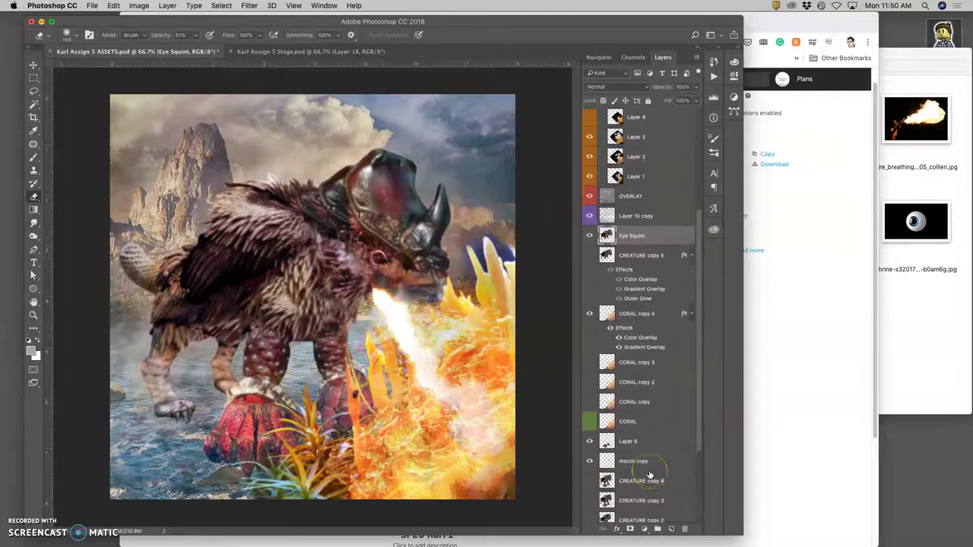
{"action": "left_click", "coordinate": [633, 435]}
Rotate the mouth copy layer about 5.7 degrees and compare with the Stage document.
{"action": "key", "text": "super+t"}
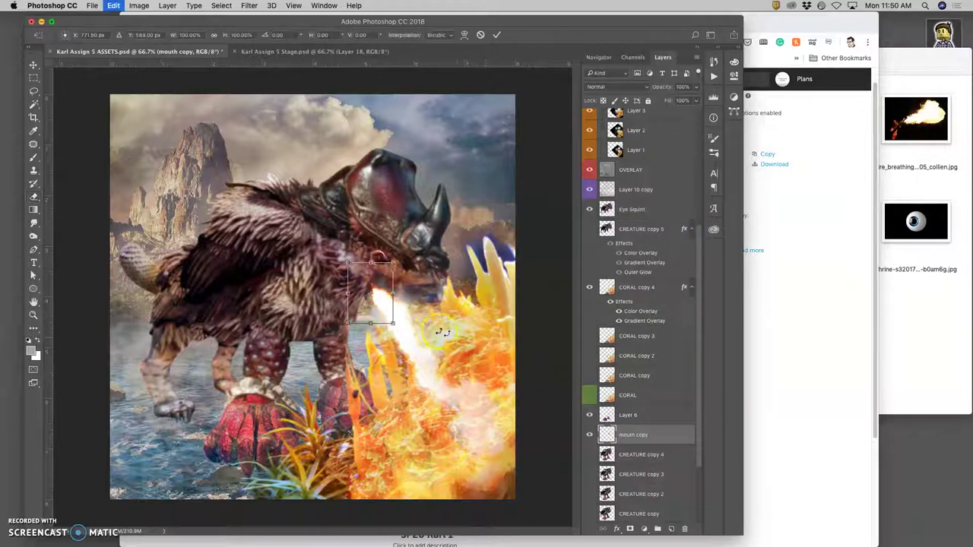
{"action": "left_click_drag", "start_coordinate": [401, 323], "coordinate": [399, 326]}
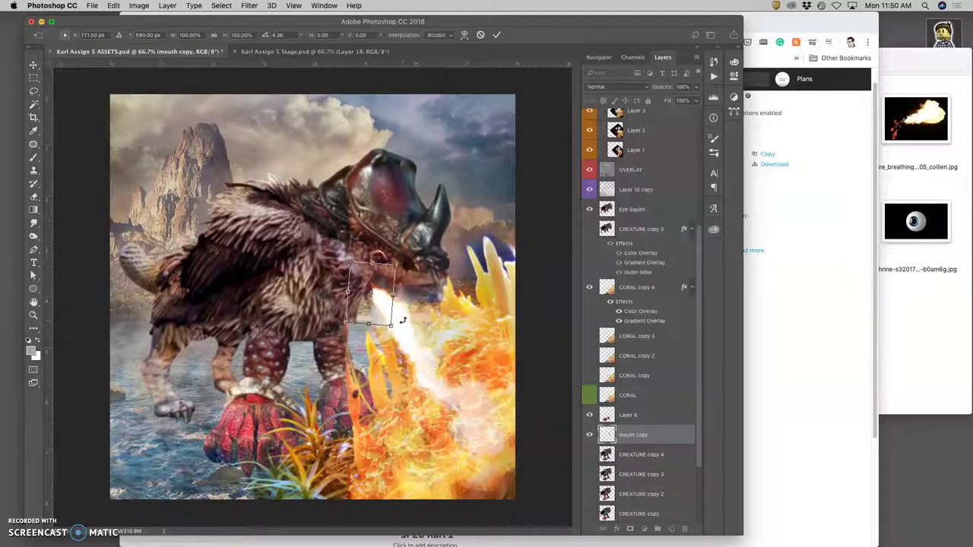
{"action": "key", "text": "Return"}
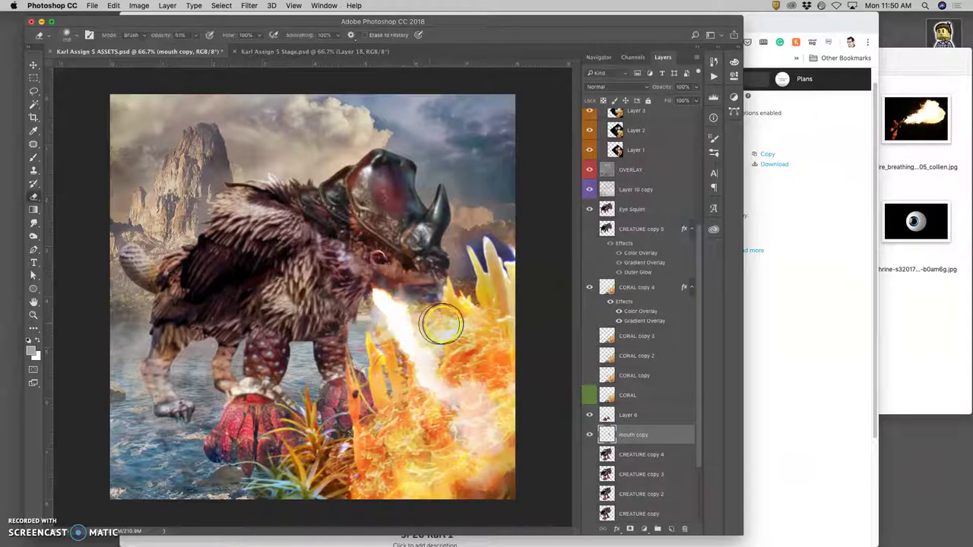
{"action": "left_click", "coordinate": [328, 52]}
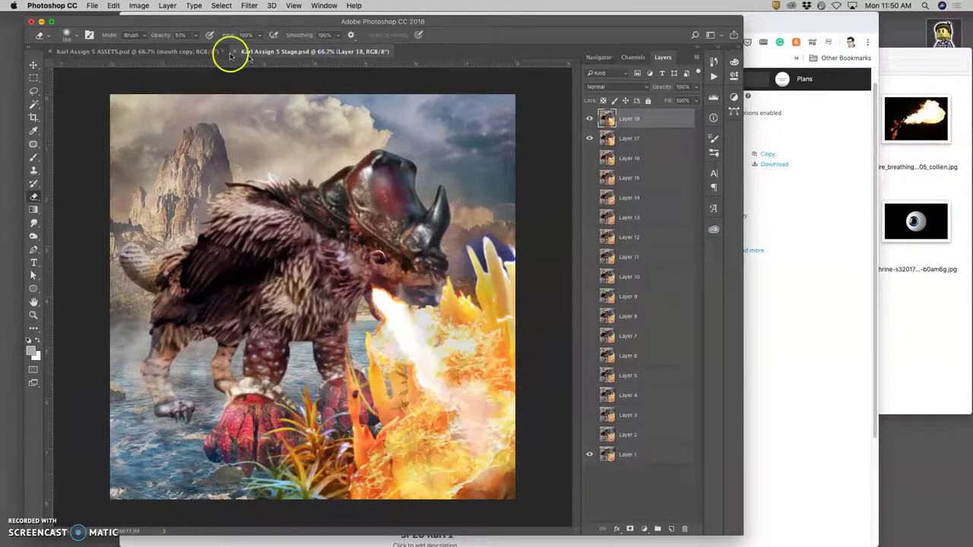
{"action": "left_click", "coordinate": [187, 51]}
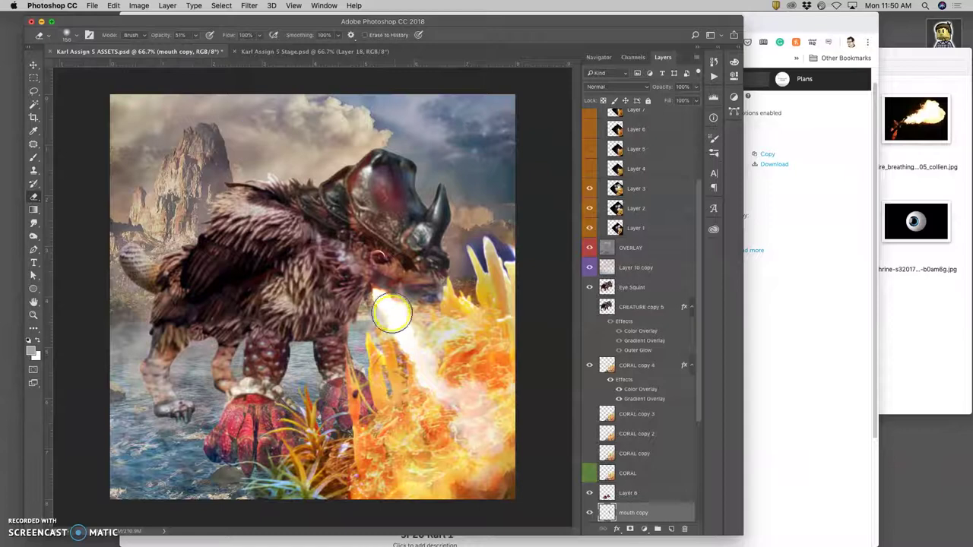
{"action": "scroll", "coordinate": [635, 364], "scroll_direction": "down", "scroll_amount": 5}
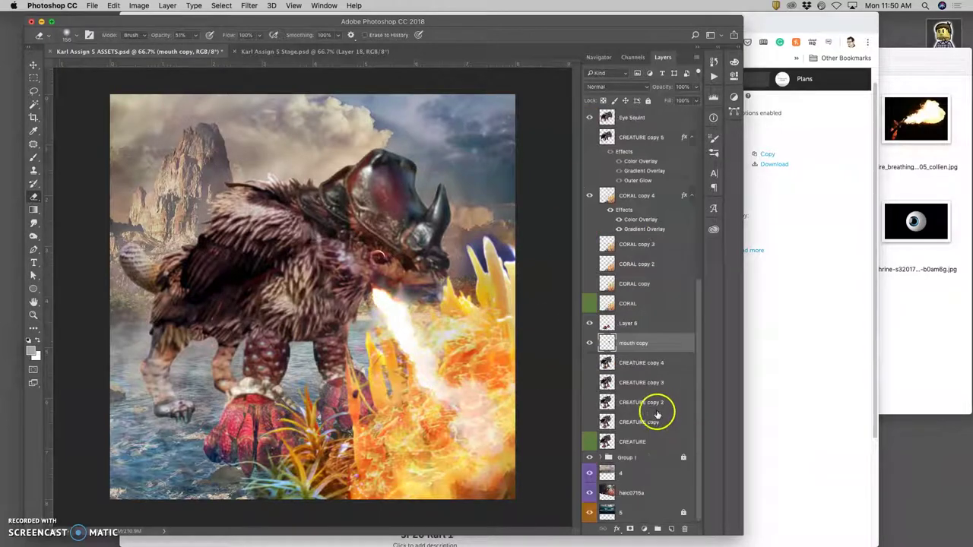
Widen layer 4's right edge slightly and recommit a transform on heic0715a.
{"action": "left_click", "coordinate": [631, 473]}
{"action": "key", "text": "super+t"}
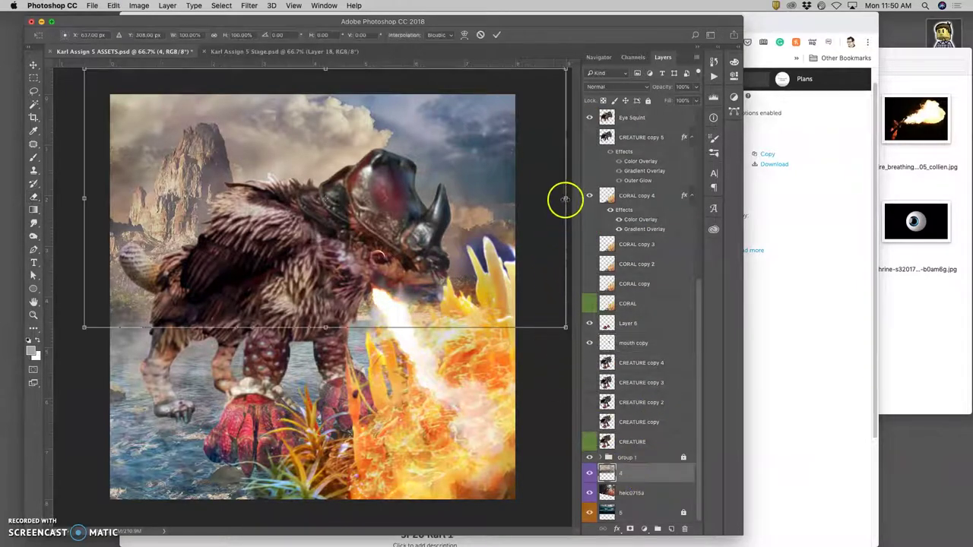
{"action": "left_click_drag", "start_coordinate": [565, 198], "coordinate": [568, 199]}
{"action": "key", "text": "Return"}
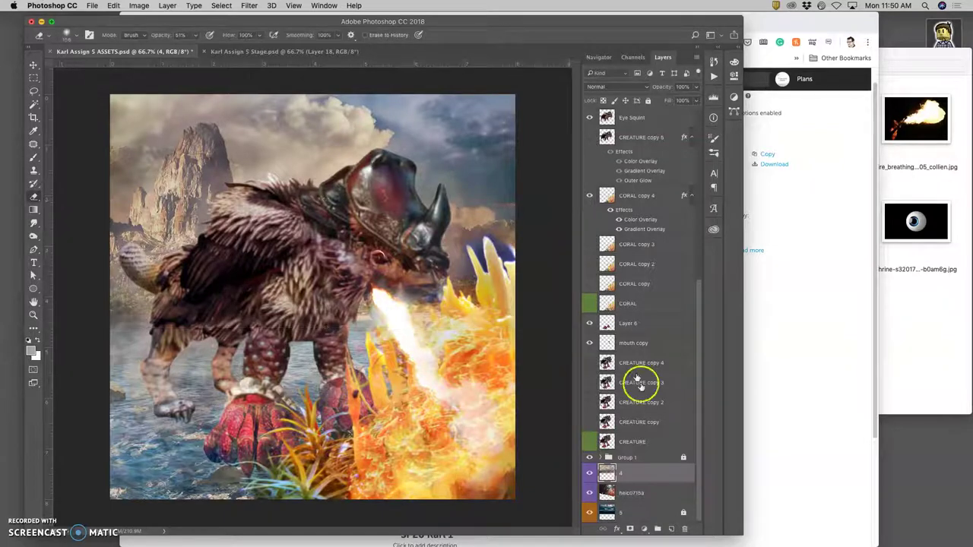
{"action": "left_click", "coordinate": [652, 492]}
{"action": "key", "text": "super+t"}
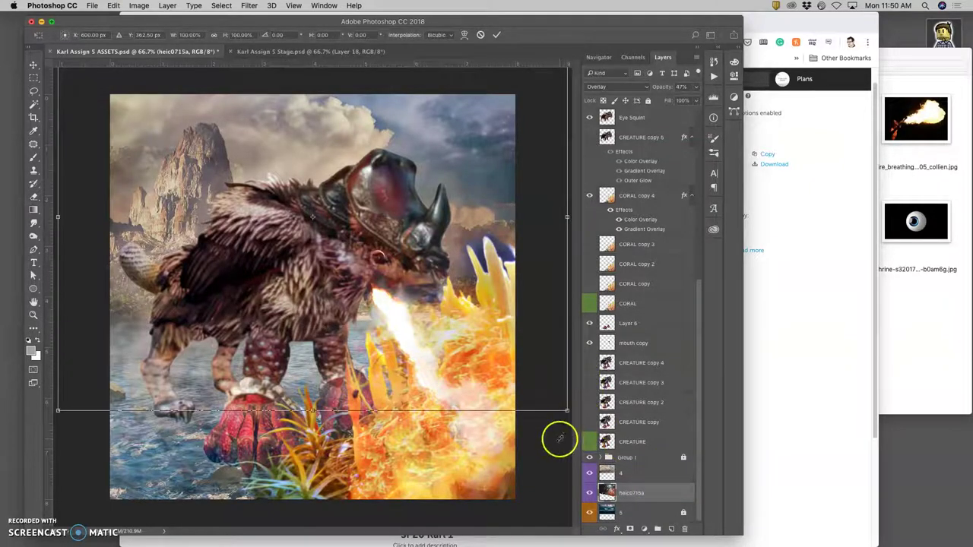
{"action": "key", "text": "Return"}
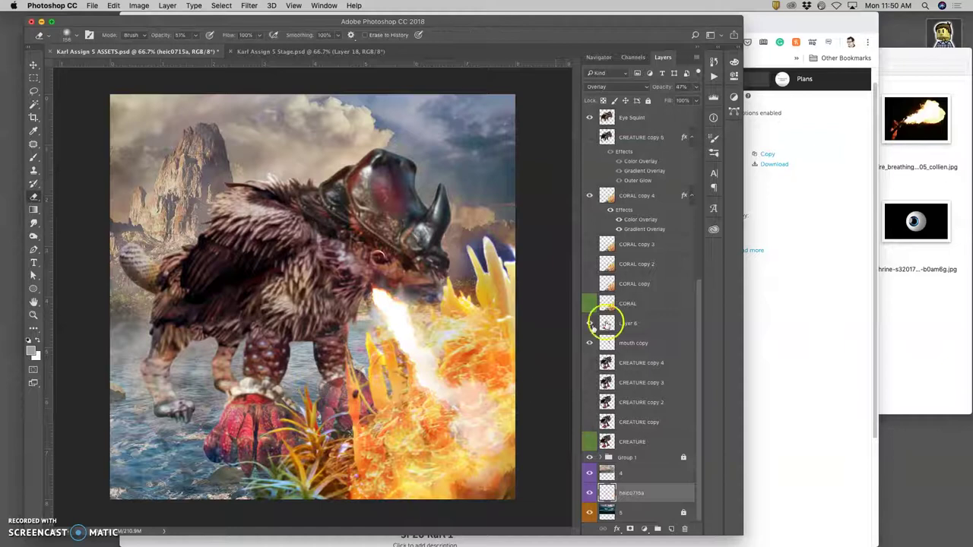
{"action": "scroll", "coordinate": [623, 304], "scroll_direction": "up", "scroll_amount": 5}
Merge visible layers above FIRE copy 3, copy the full canvas, and paste it into Stage as Layer 19.
{"action": "left_click", "coordinate": [630, 122]}
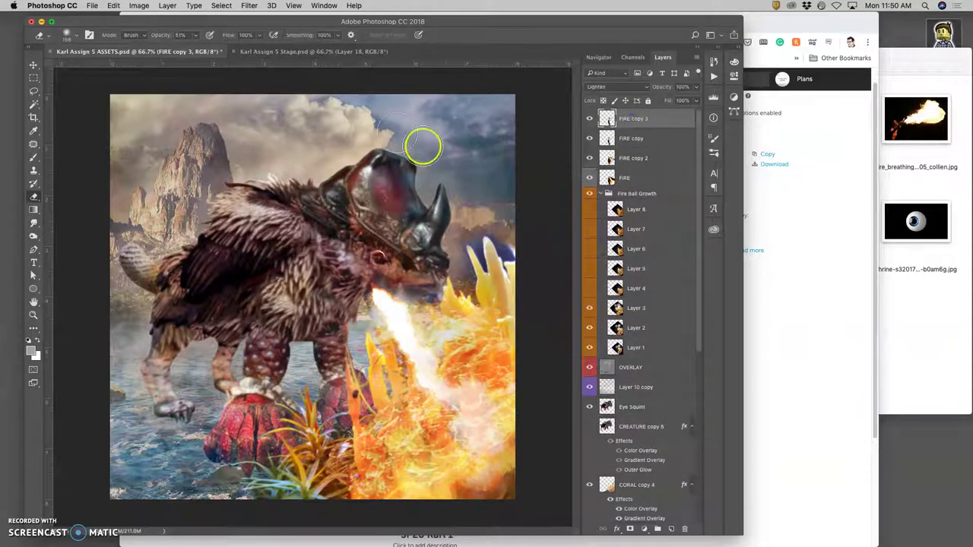
{"action": "left_click", "coordinate": [167, 6]}
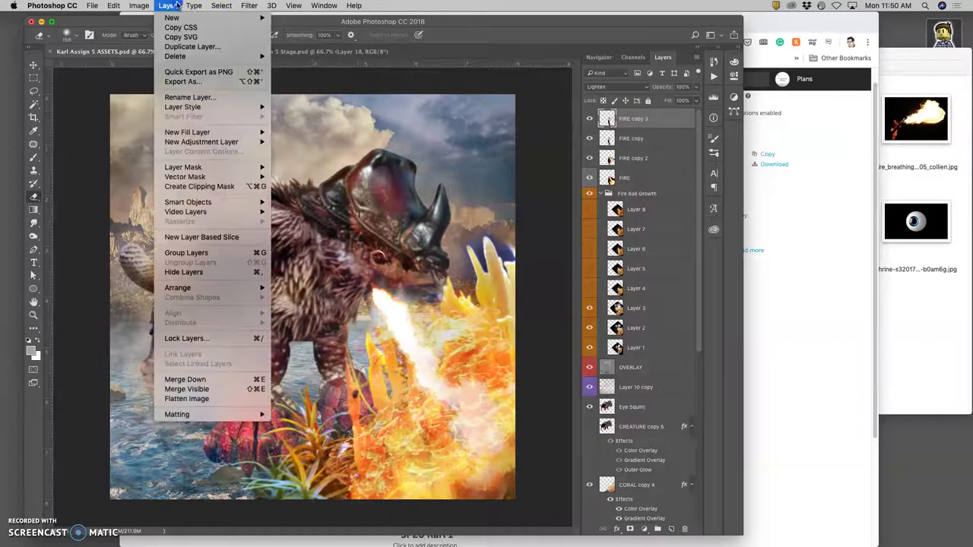
{"action": "left_click", "coordinate": [176, 390], "text": "alt"}
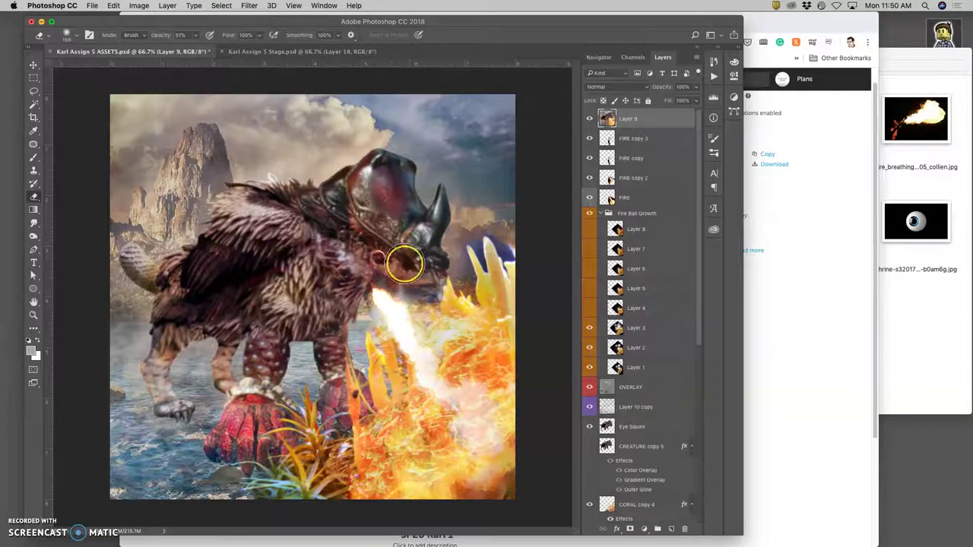
{"action": "left_click", "coordinate": [221, 6]}
{"action": "left_click", "coordinate": [228, 20]}
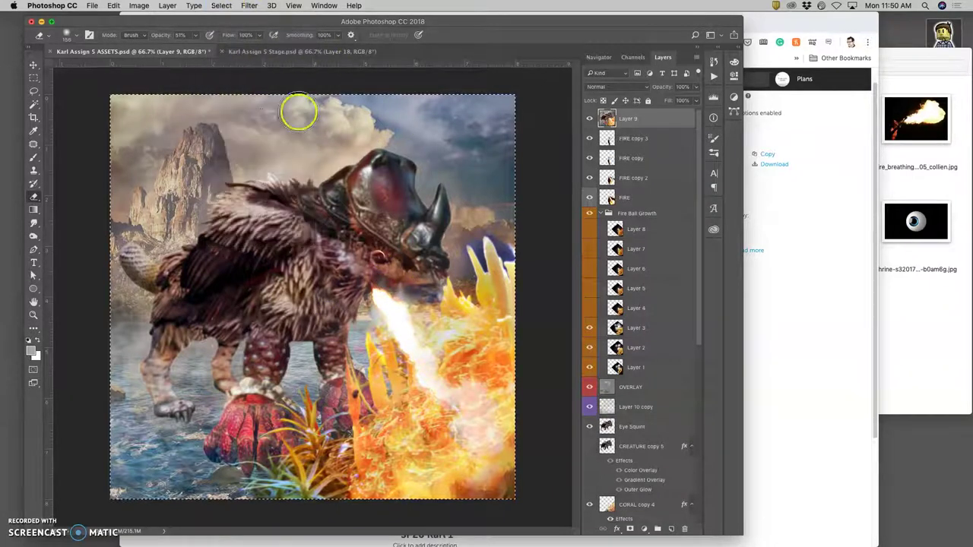
{"action": "left_click", "coordinate": [114, 5]}
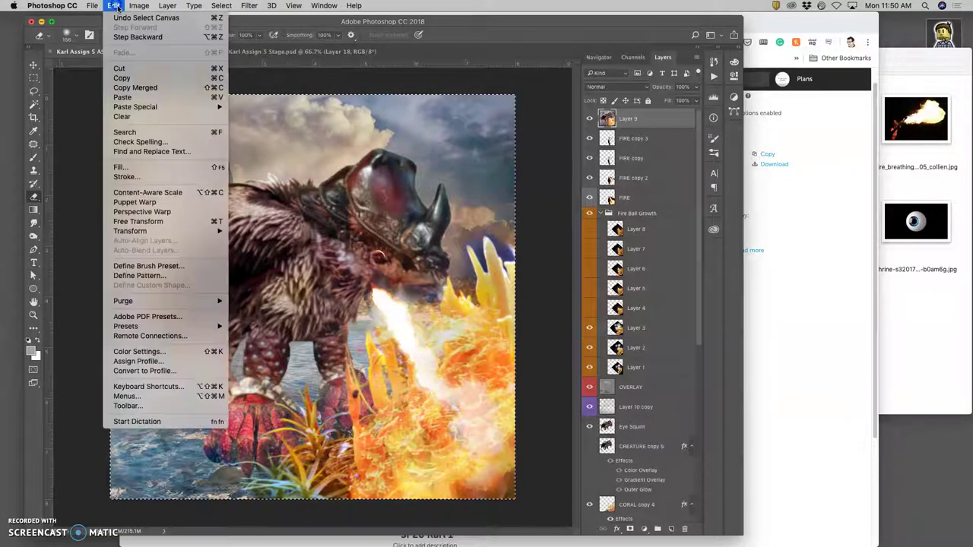
{"action": "left_click", "coordinate": [129, 79]}
{"action": "left_click", "coordinate": [292, 51]}
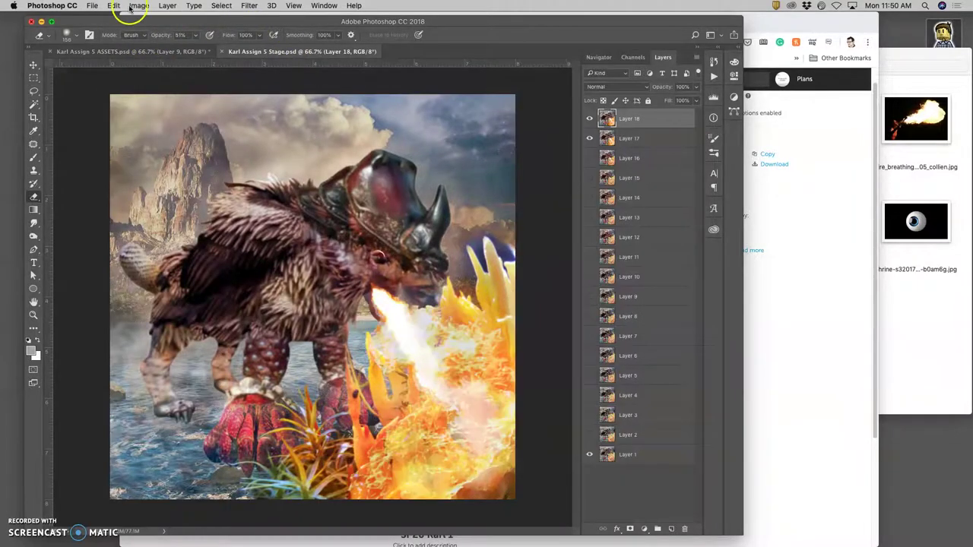
{"action": "left_click", "coordinate": [115, 5]}
{"action": "left_click", "coordinate": [131, 96]}
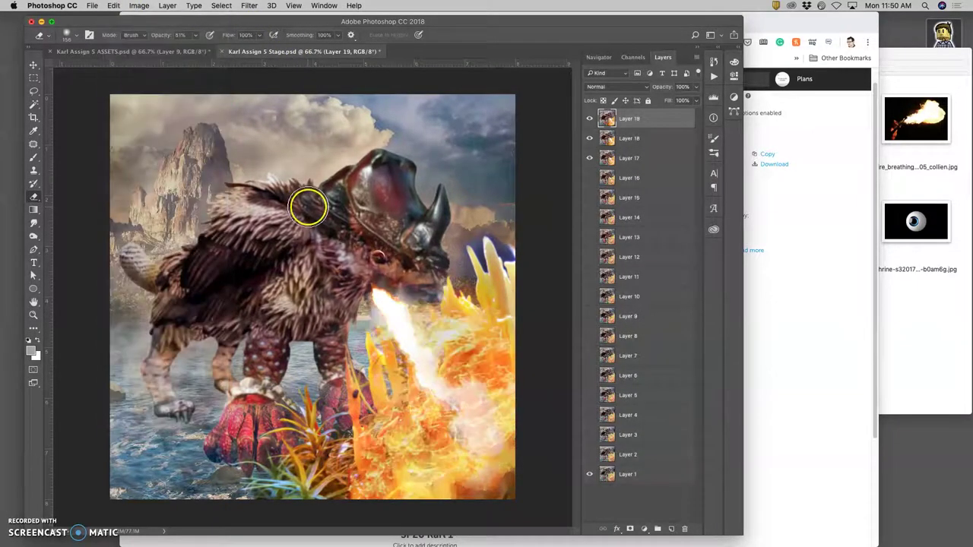
Compare frames by toggling Layer 19, then delete the merged Layer 9 in ASSETS.
{"action": "left_click", "coordinate": [590, 120]}
{"action": "left_click", "coordinate": [590, 120]}
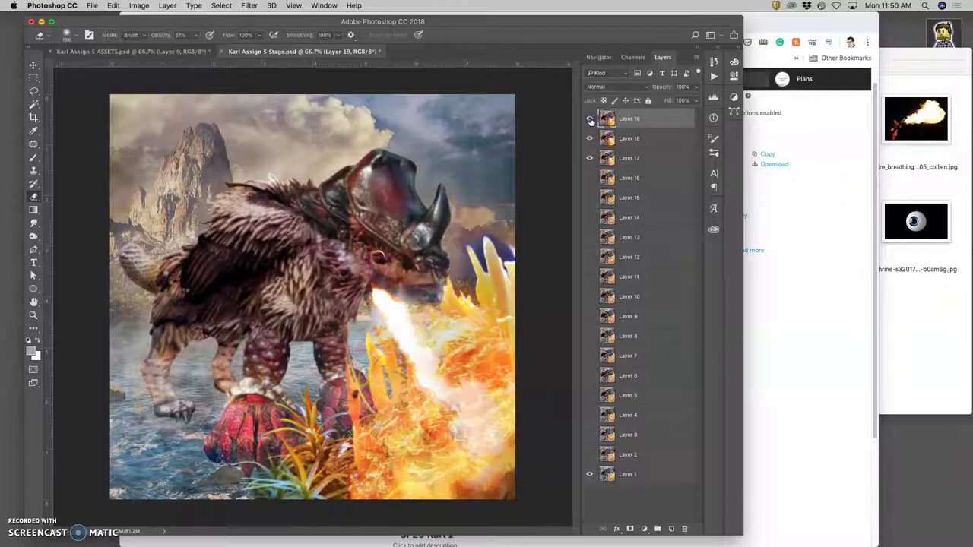
{"action": "left_click", "coordinate": [590, 120]}
{"action": "left_click", "coordinate": [170, 51]}
{"action": "left_click", "coordinate": [622, 123]}
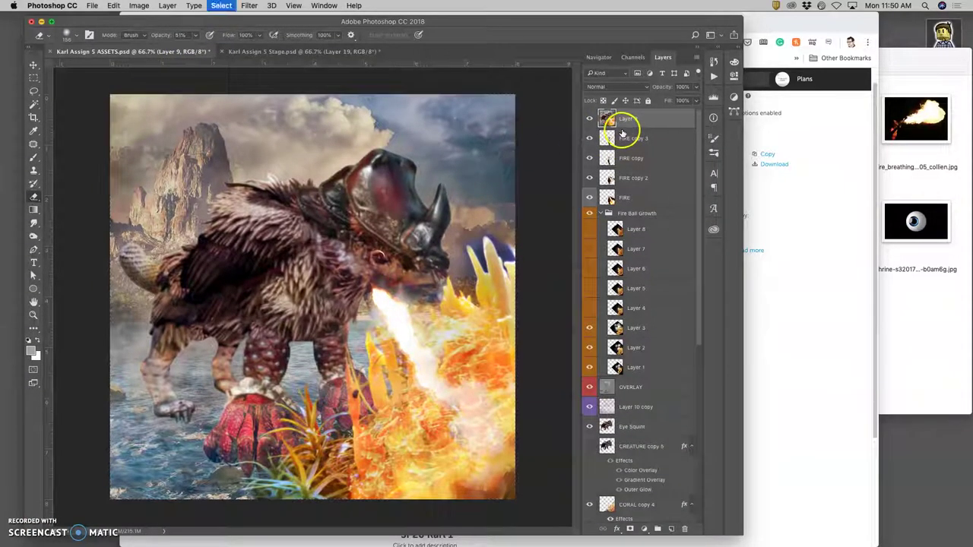
{"action": "key", "text": "Delete"}
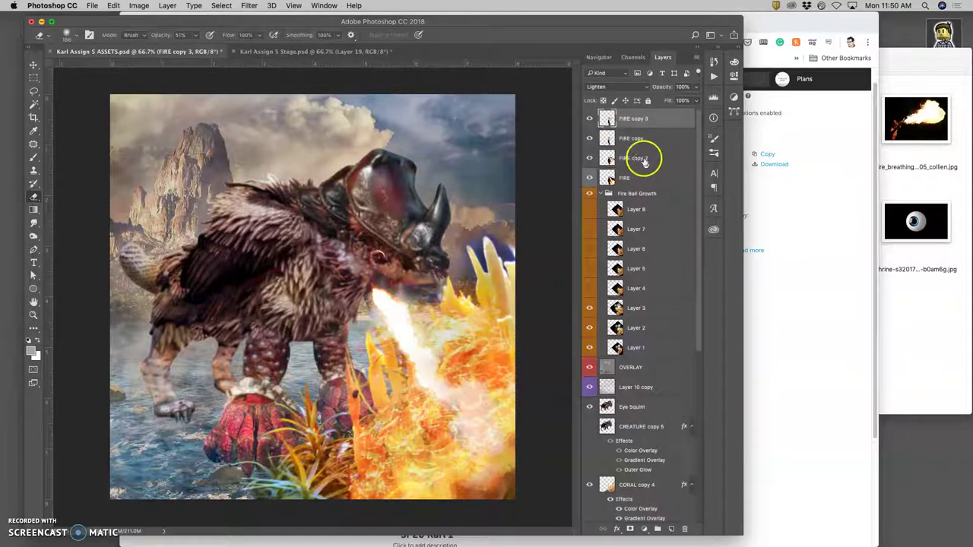
Duplicate FIRE copy as FIRE copy 4 and warp its lower part and right side.
{"action": "left_click", "coordinate": [634, 136]}
{"action": "key", "text": "super+j"}
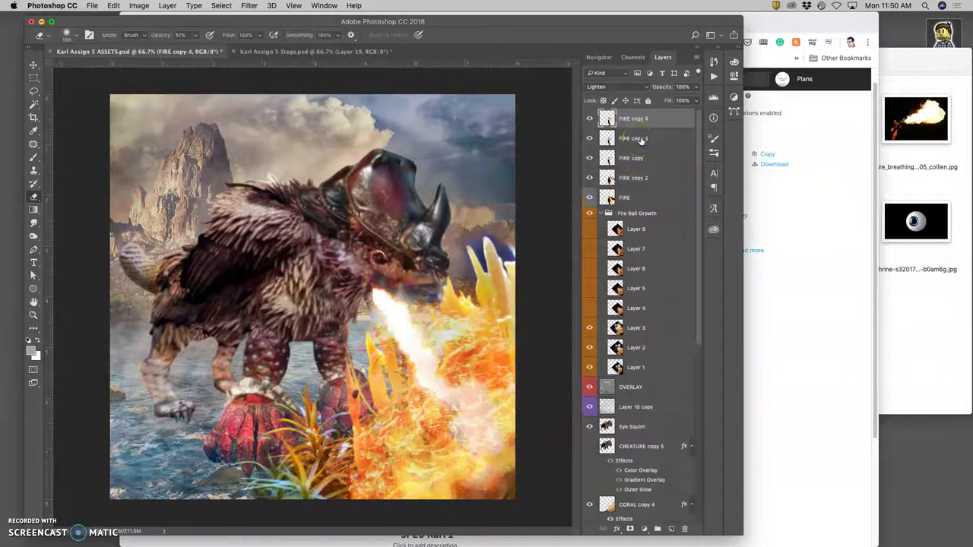
{"action": "key", "text": "super+t"}
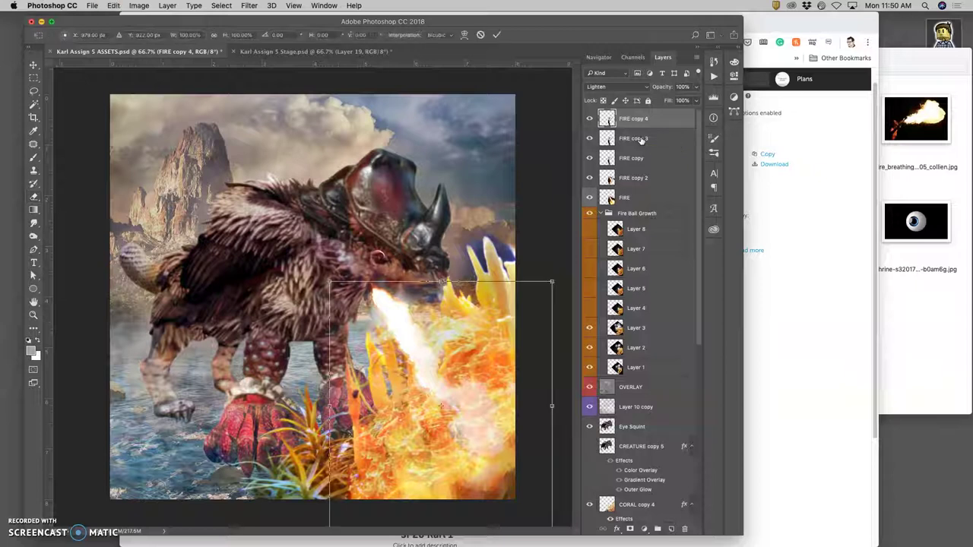
{"action": "right_click", "coordinate": [497, 370]}
{"action": "left_click", "coordinate": [522, 426]}
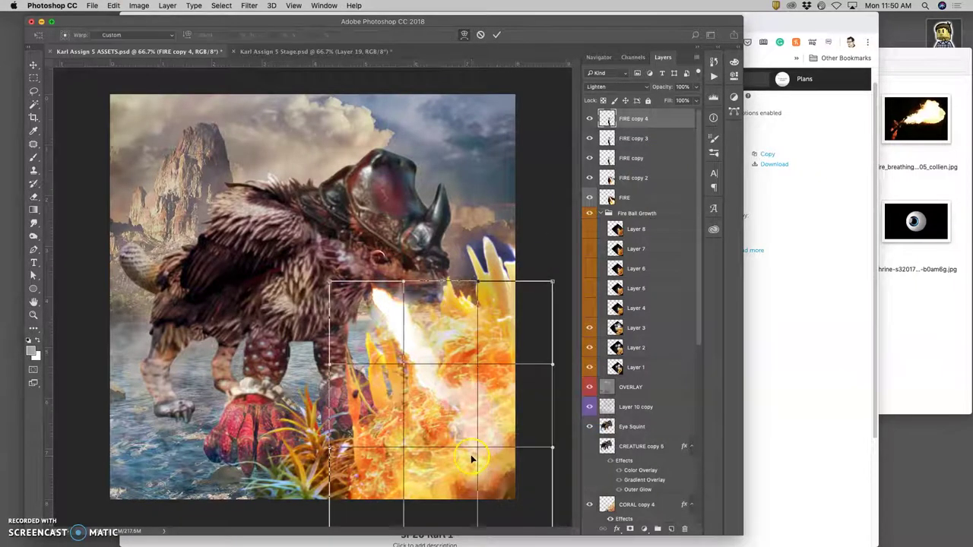
{"action": "left_click_drag", "start_coordinate": [473, 458], "coordinate": [453, 475]}
{"action": "mouse_move", "coordinate": [514, 388]}
{"action": "left_mouse_down"}
{"action": "mouse_move", "coordinate": [519, 368]}
{"action": "mouse_move", "coordinate": [514, 374]}
{"action": "left_mouse_up"}
{"action": "key", "text": "Return"}
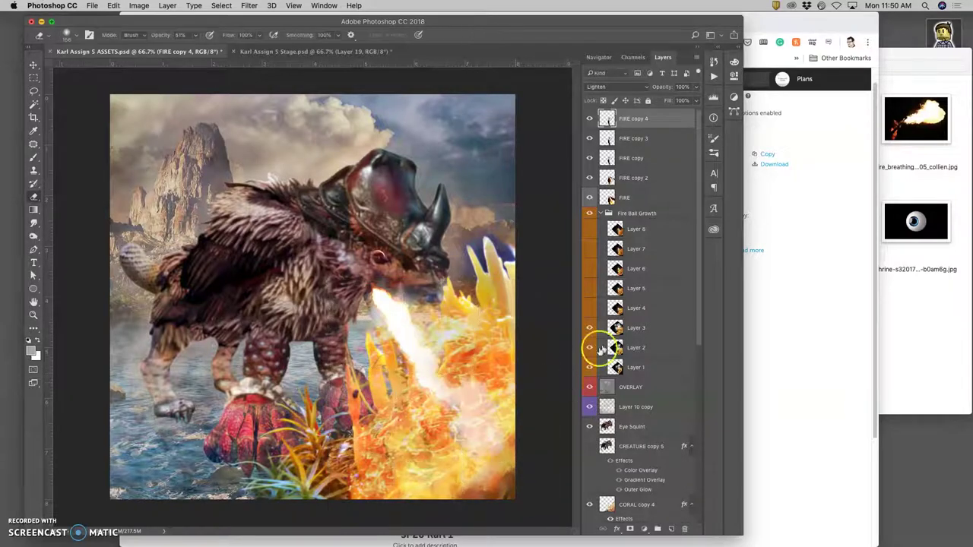
Show Layer 4 and warp the fireball into a broad flame across the creature's chest.
{"action": "left_click", "coordinate": [589, 309]}
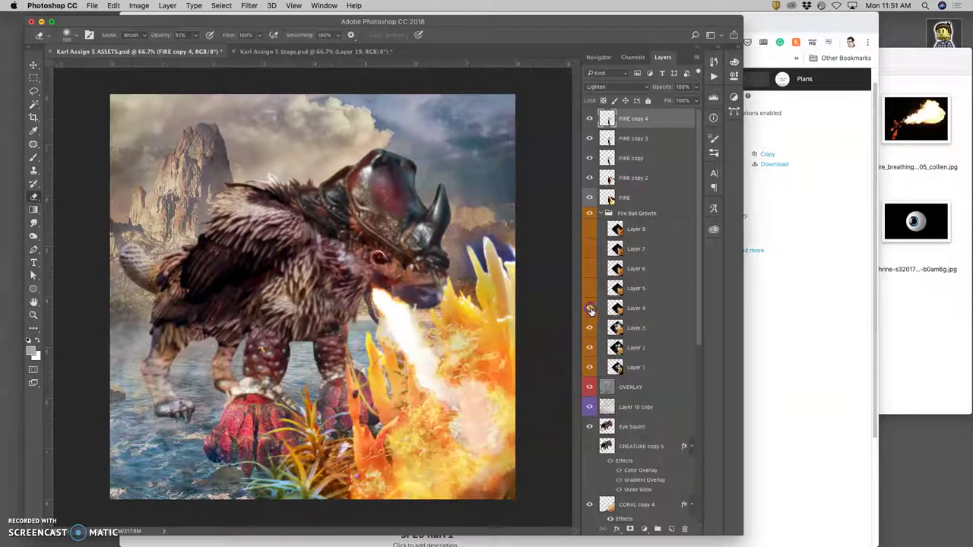
{"action": "left_click", "coordinate": [640, 312]}
{"action": "key", "text": "ctrl+t"}
{"action": "right_click", "coordinate": [406, 347]}
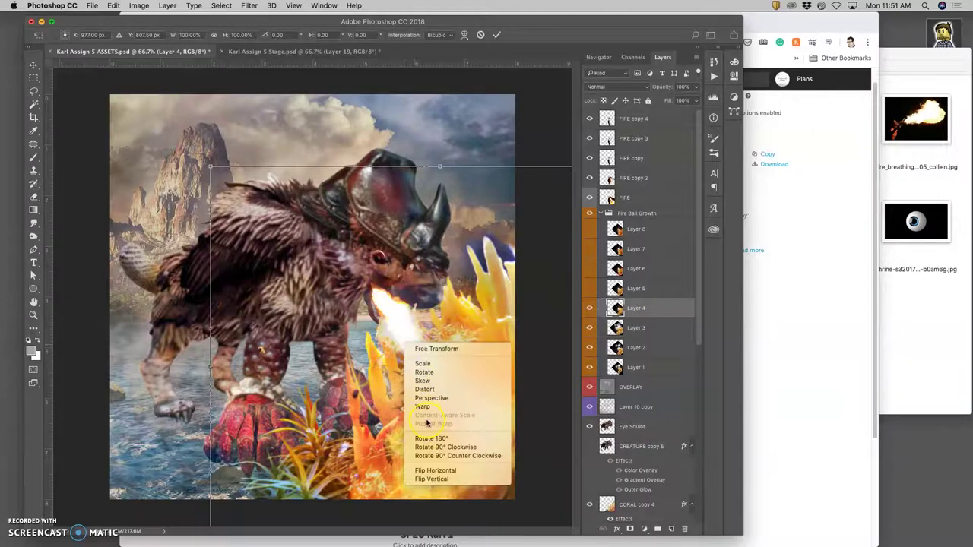
{"action": "left_click", "coordinate": [437, 403]}
{"action": "left_click_drag", "start_coordinate": [344, 437], "coordinate": [580, 369]}
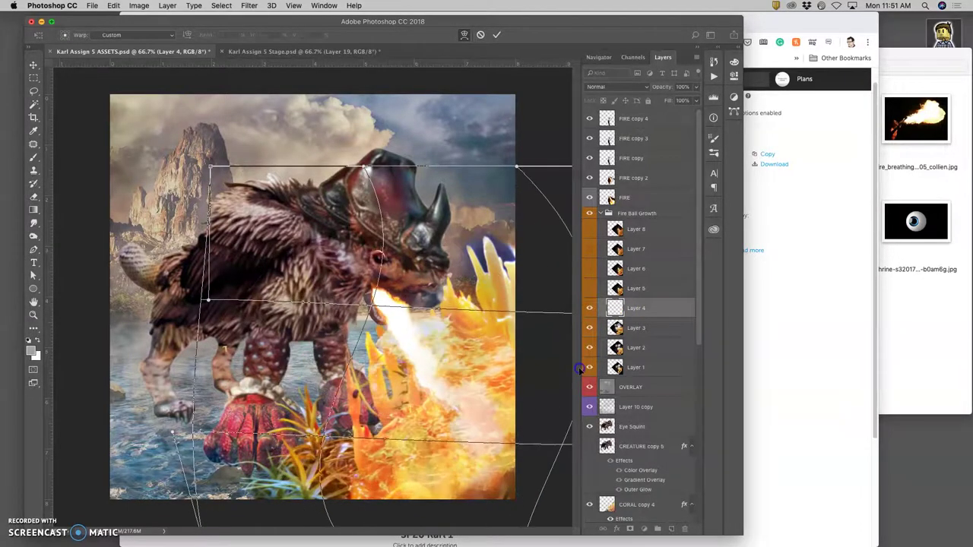
{"action": "left_click_drag", "start_coordinate": [488, 459], "coordinate": [483, 486]}
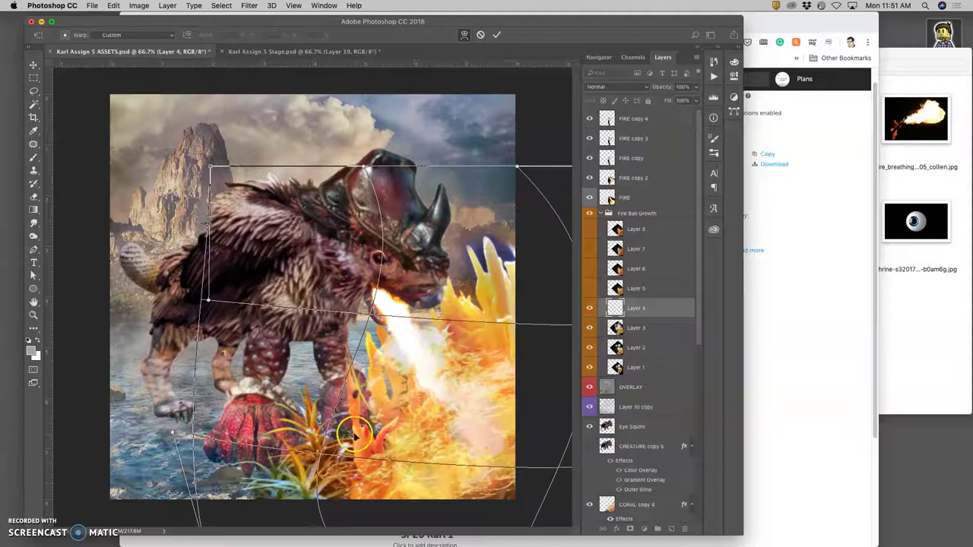
{"action": "left_click_drag", "start_coordinate": [353, 435], "coordinate": [319, 354]}
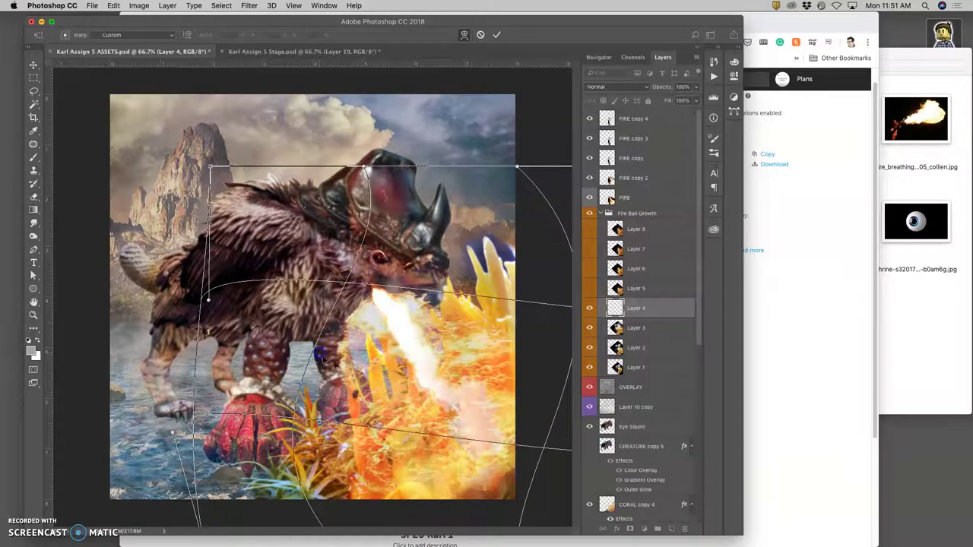
{"action": "left_click_drag", "start_coordinate": [474, 468], "coordinate": [474, 470]}
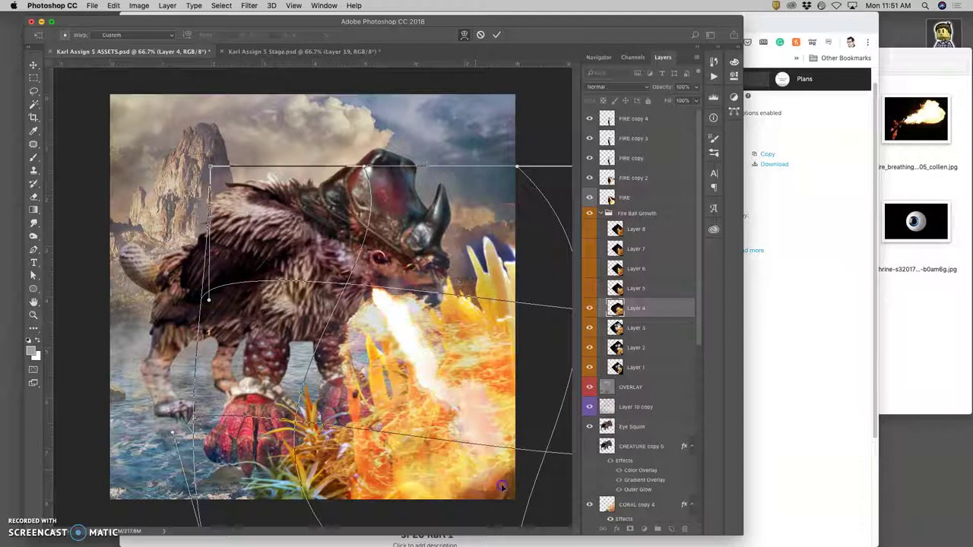
{"action": "key", "text": "e"}
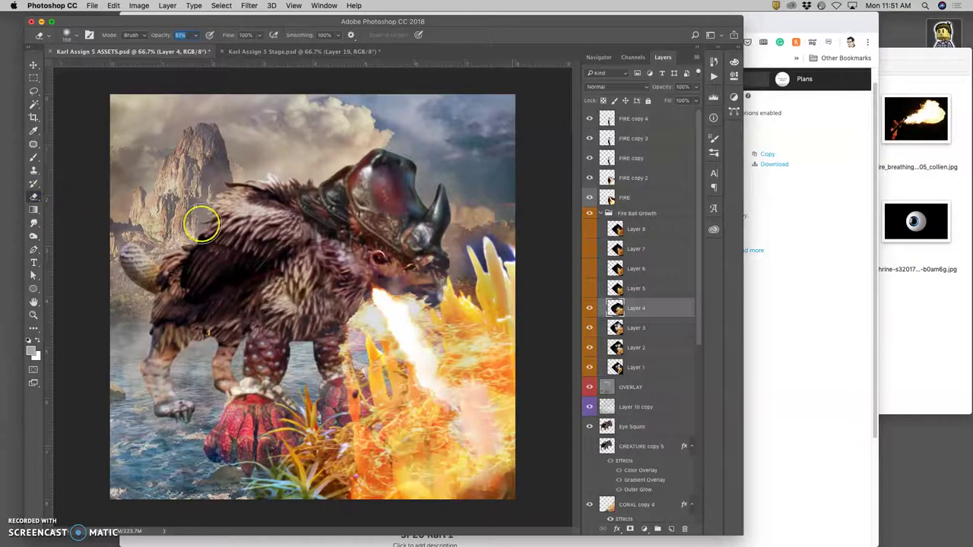
Erase Layer 4's purple flame tint from the creature's neck and a spot on its back.
{"action": "key", "text": "Return"}
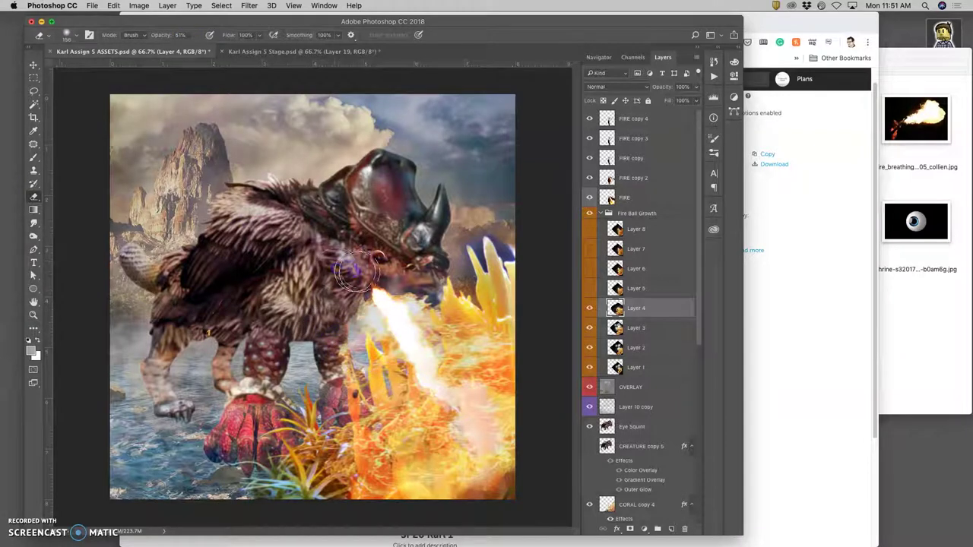
{"action": "mouse_move", "coordinate": [355, 269]}
{"action": "left_mouse_down"}
{"action": "mouse_move", "coordinate": [387, 276]}
{"action": "mouse_move", "coordinate": [378, 275]}
{"action": "mouse_move", "coordinate": [447, 295]}
{"action": "mouse_move", "coordinate": [419, 270]}
{"action": "left_mouse_up"}
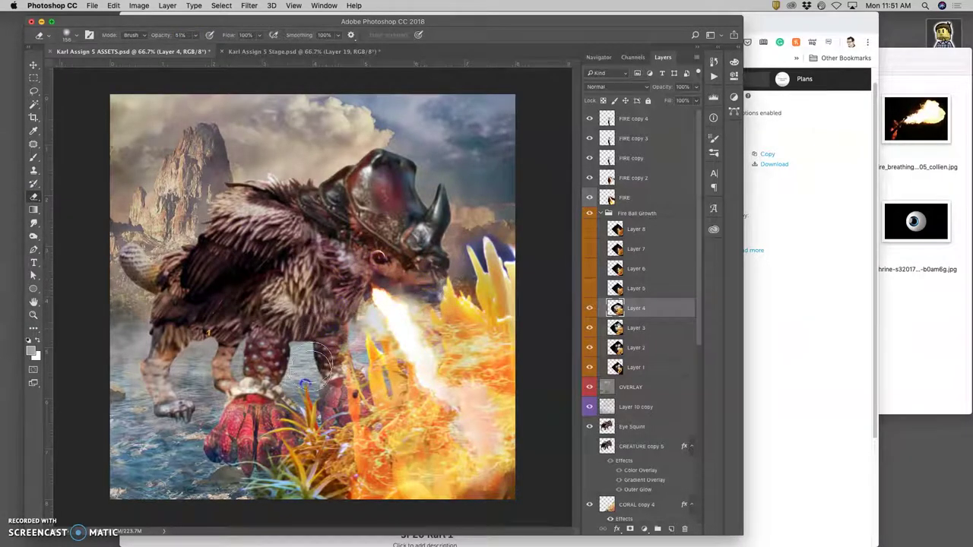
{"action": "left_click", "coordinate": [304, 245]}
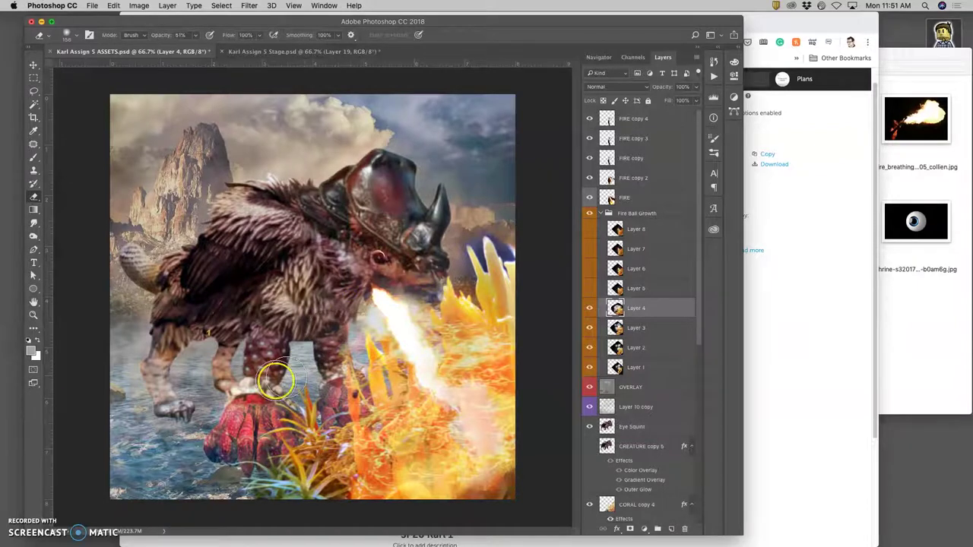
{"action": "left_click", "coordinate": [615, 127]}
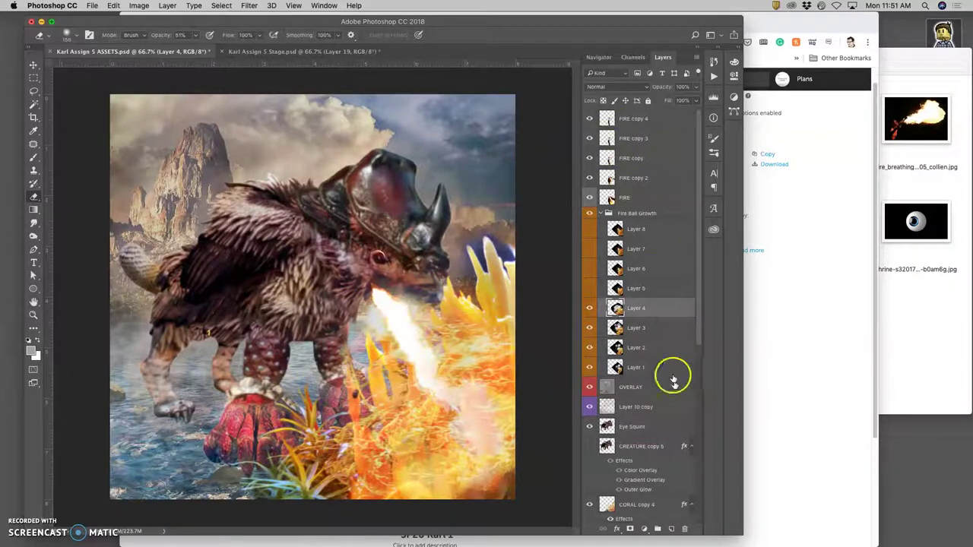
Set OVERLAY to 71% opacity and raise its Levels midtones to about 1.23.
{"action": "left_click", "coordinate": [641, 387]}
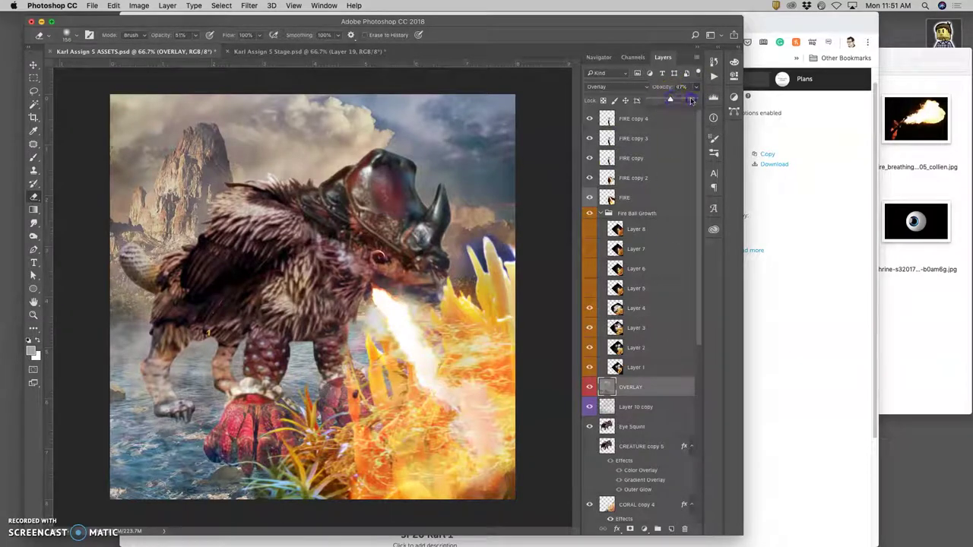
{"action": "mouse_move", "coordinate": [690, 101]}
{"action": "left_mouse_down"}
{"action": "mouse_move", "coordinate": [653, 101]}
{"action": "mouse_move", "coordinate": [693, 101]}
{"action": "left_mouse_up"}
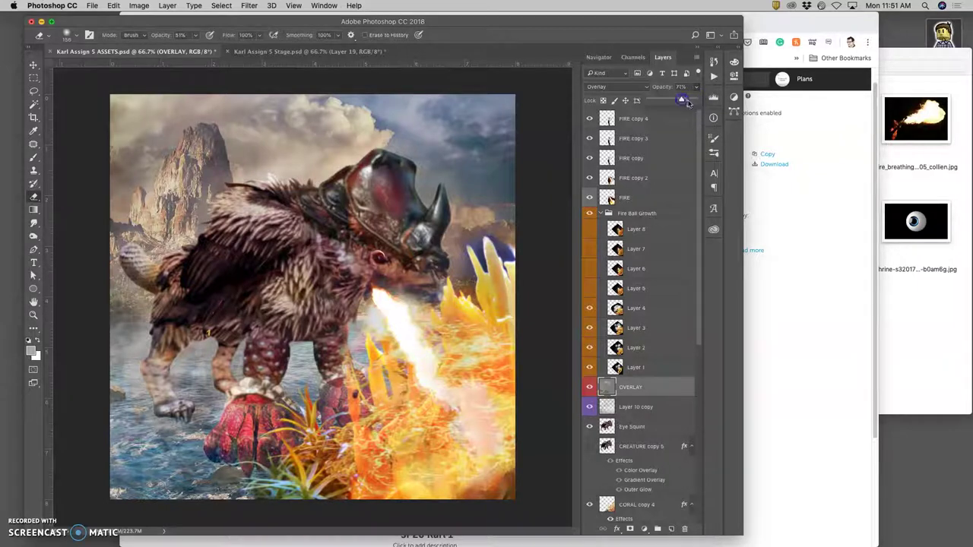
{"action": "left_click", "coordinate": [139, 6]}
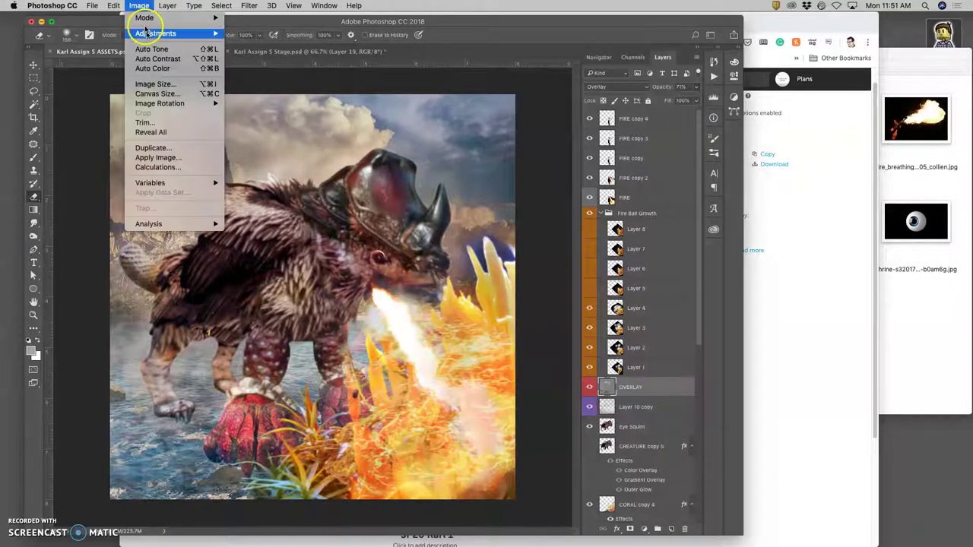
{"action": "left_click", "coordinate": [250, 43]}
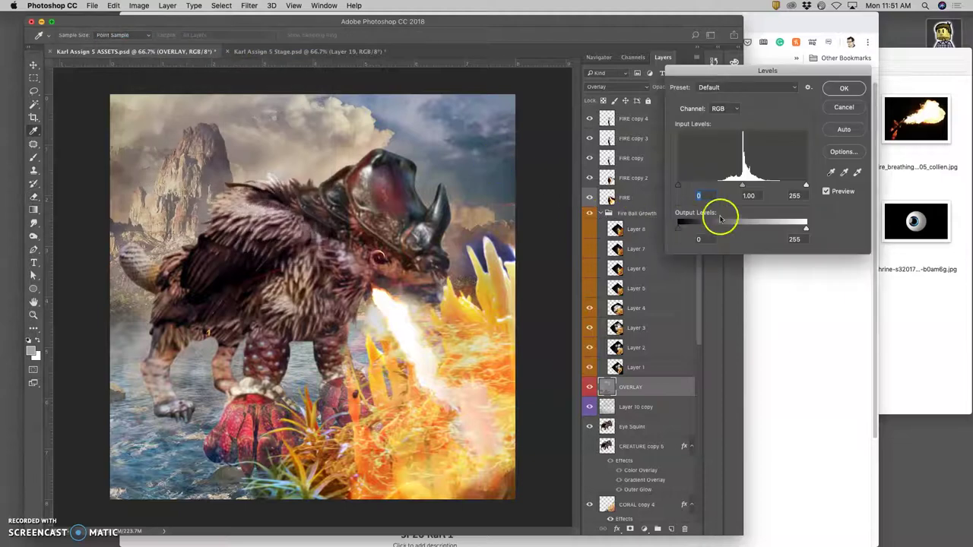
{"action": "left_click_drag", "start_coordinate": [744, 186], "coordinate": [733, 187]}
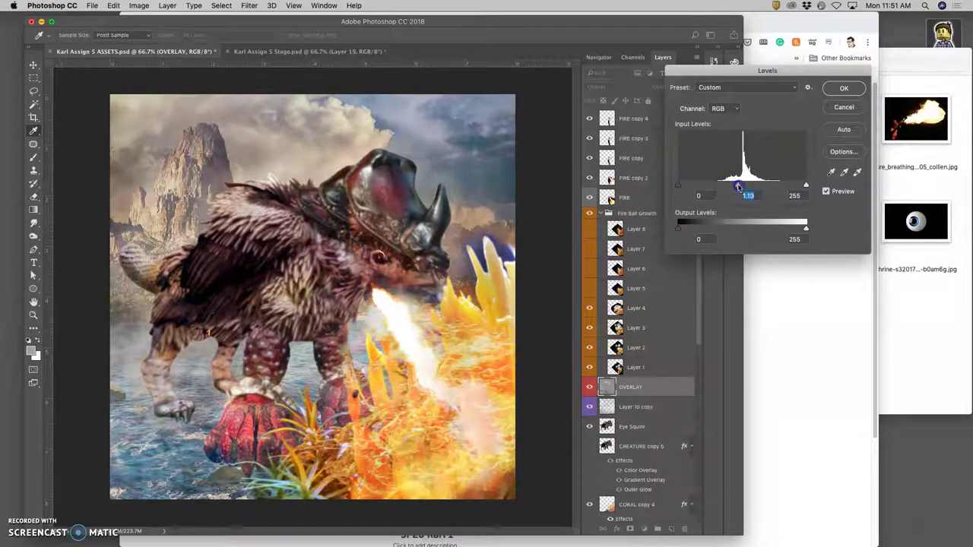
{"action": "left_click", "coordinate": [844, 89]}
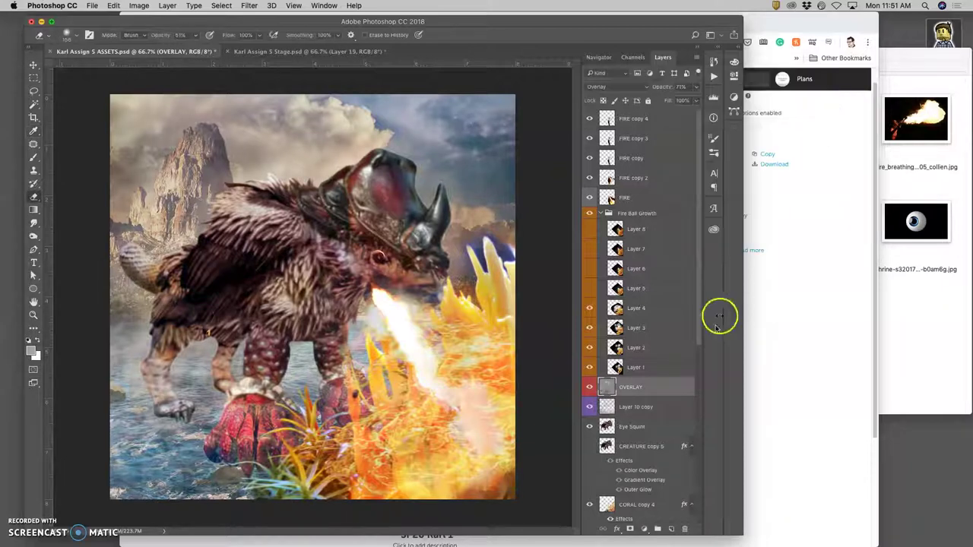
{"action": "left_click", "coordinate": [646, 406]}
Run and commit a free transform on Layer 10 copy, then return to the Eraser.
{"action": "key", "text": "super+t"}
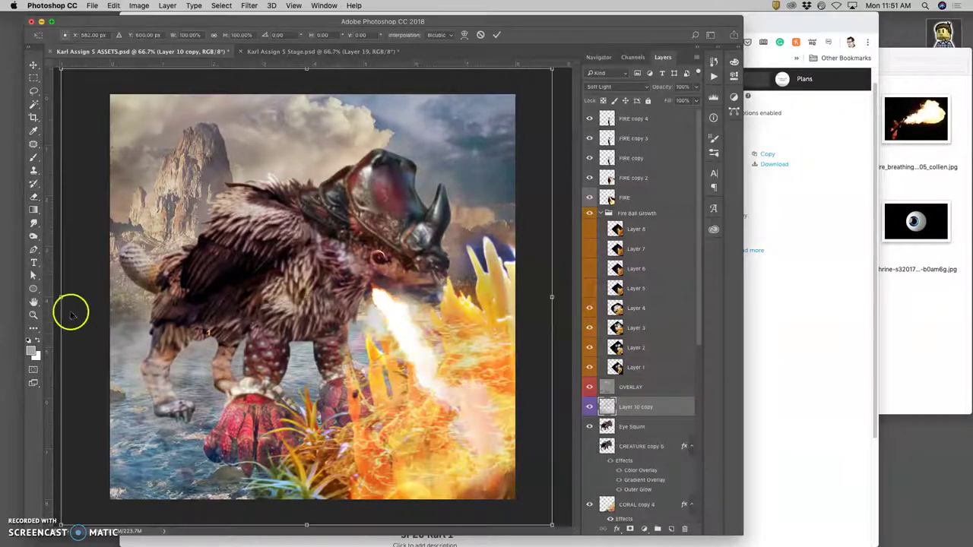
{"action": "key", "text": "Return"}
{"action": "key", "text": "e"}
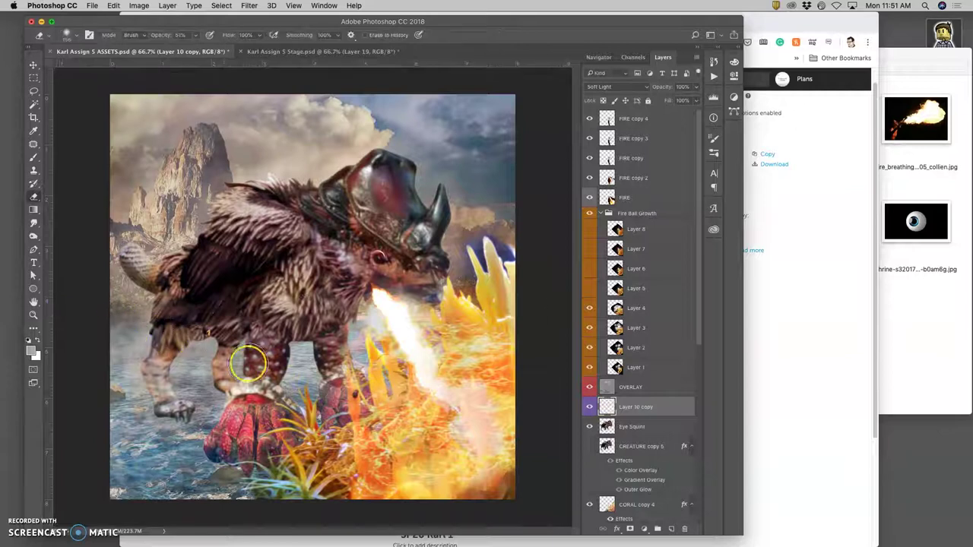
{"action": "scroll", "coordinate": [659, 422], "scroll_direction": "down", "scroll_amount": 1}
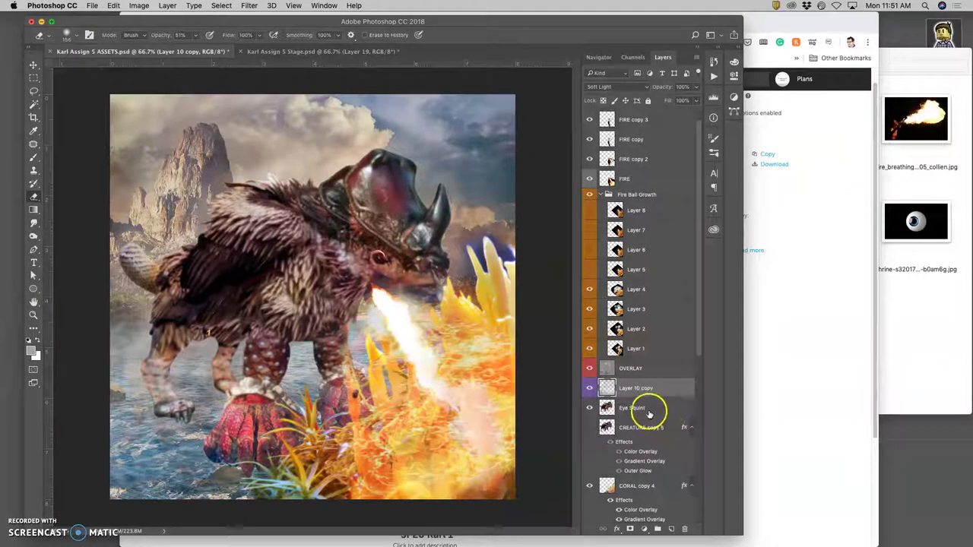
Cancel the stray transform on Eye Squint and duplicate it as Eye Squint copy.
{"action": "left_click", "coordinate": [642, 409]}
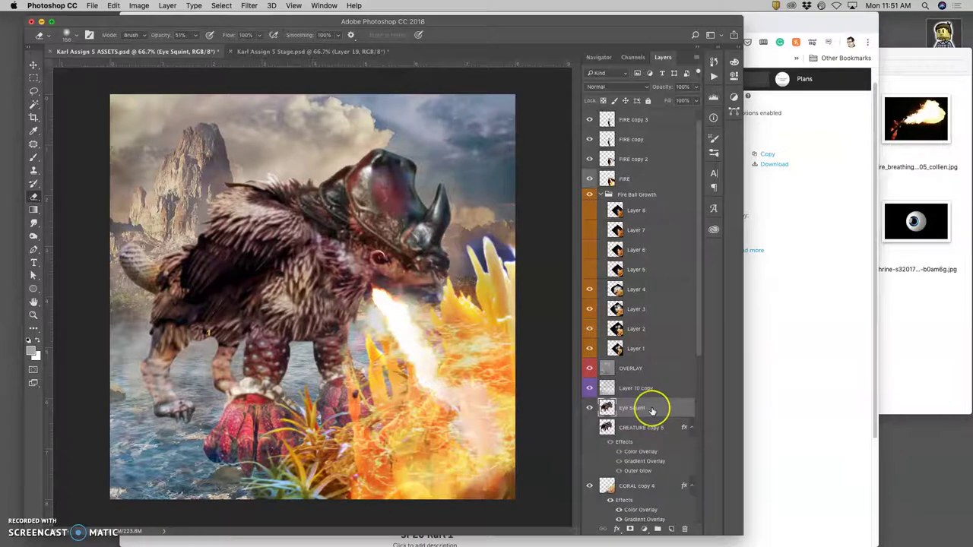
{"action": "key", "text": "super+t"}
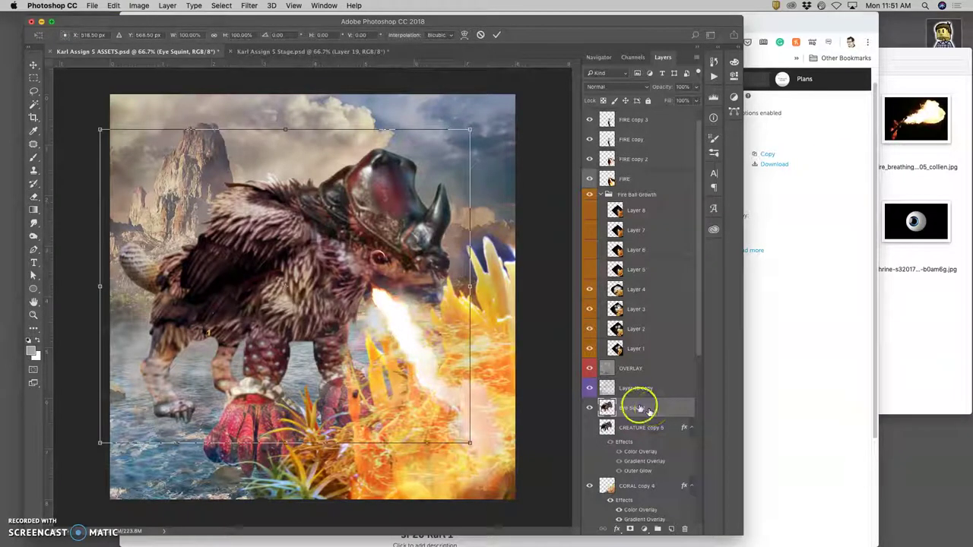
{"action": "left_click", "coordinate": [114, 6]}
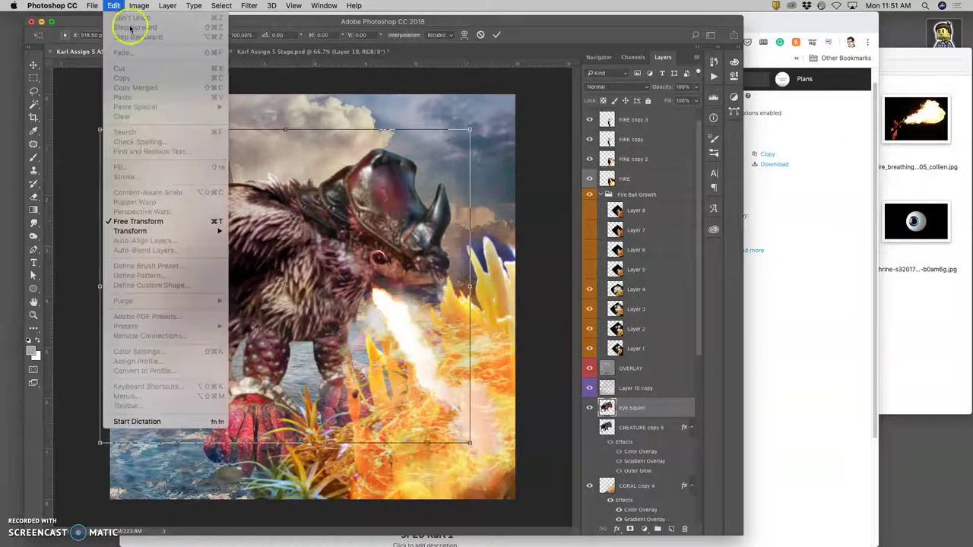
{"action": "left_click", "coordinate": [263, 81]}
{"action": "key", "text": "Return"}
{"action": "key", "text": "e"}
{"action": "left_click", "coordinate": [627, 403]}
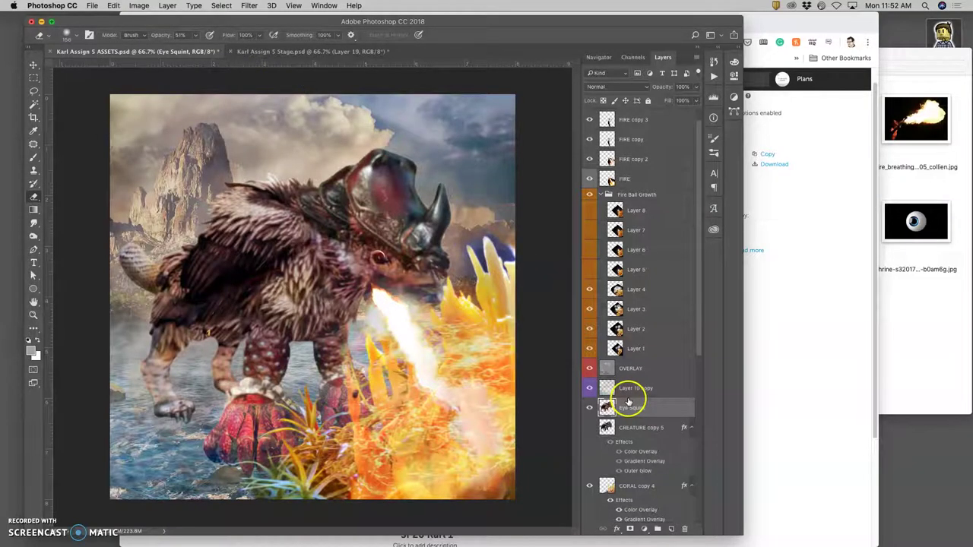
{"action": "key", "text": "super+j"}
Hide the original Eye Squint, then puppet-warp the copy, nudging the mouth pin and bending the tail.
{"action": "left_click", "coordinate": [590, 428]}
{"action": "left_click", "coordinate": [637, 409]}
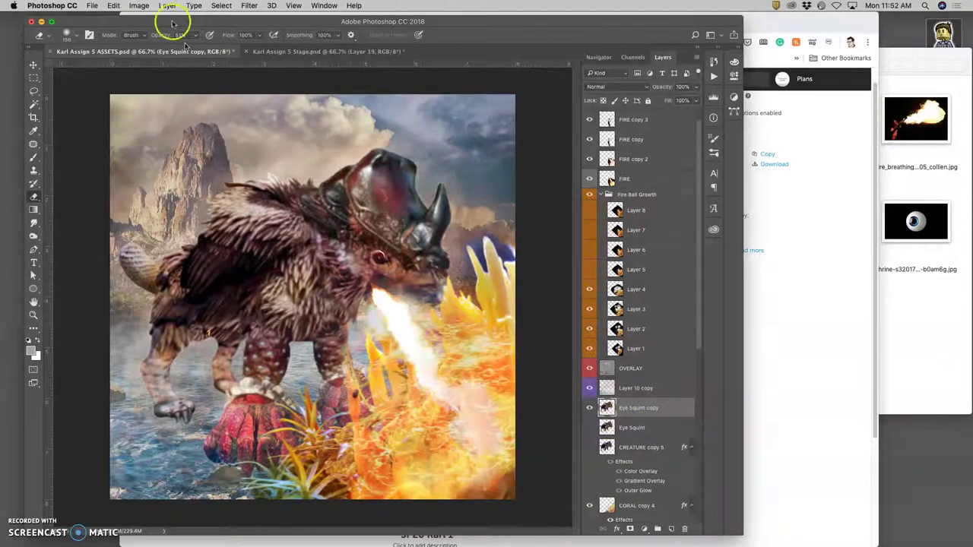
{"action": "left_click", "coordinate": [139, 6]}
{"action": "mouse_move", "coordinate": [152, 36]}
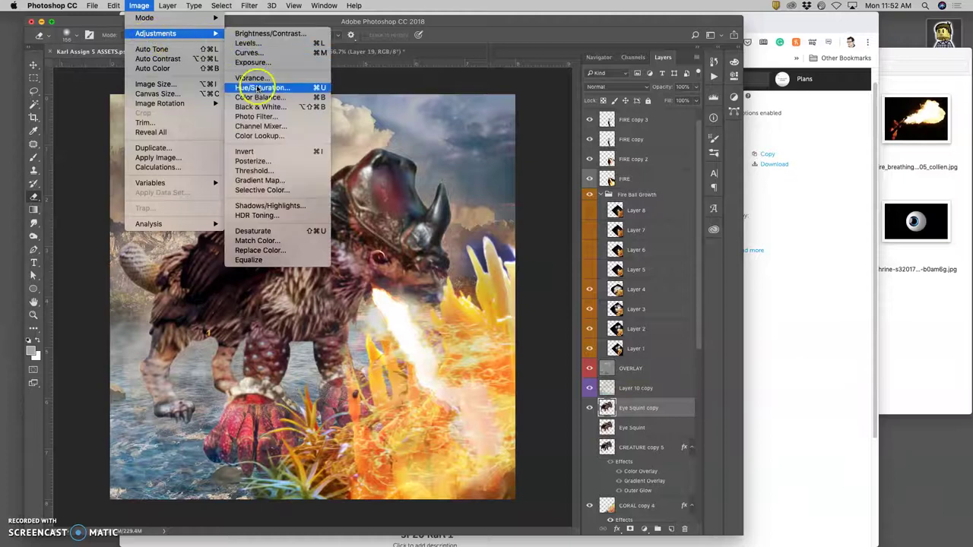
{"action": "mouse_move", "coordinate": [117, 6]}
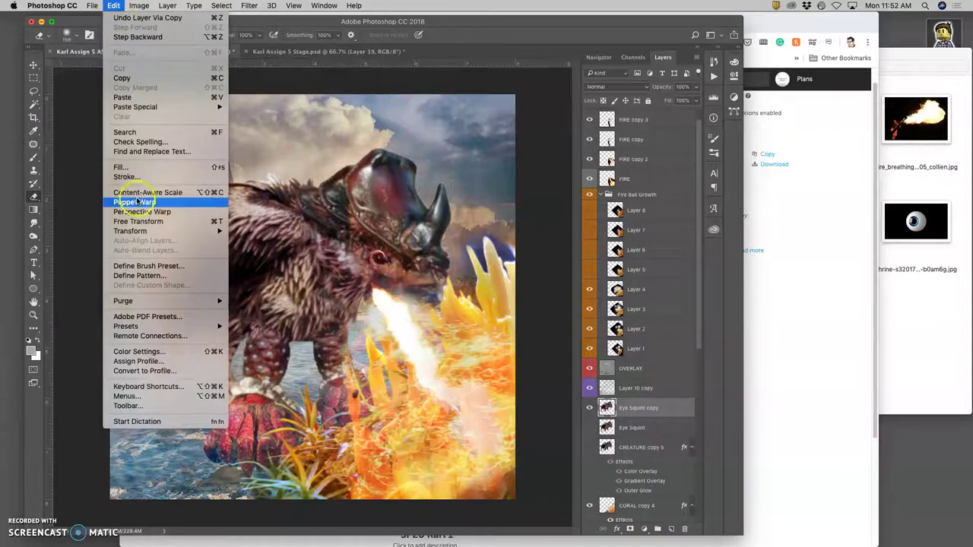
{"action": "left_click", "coordinate": [271, 233]}
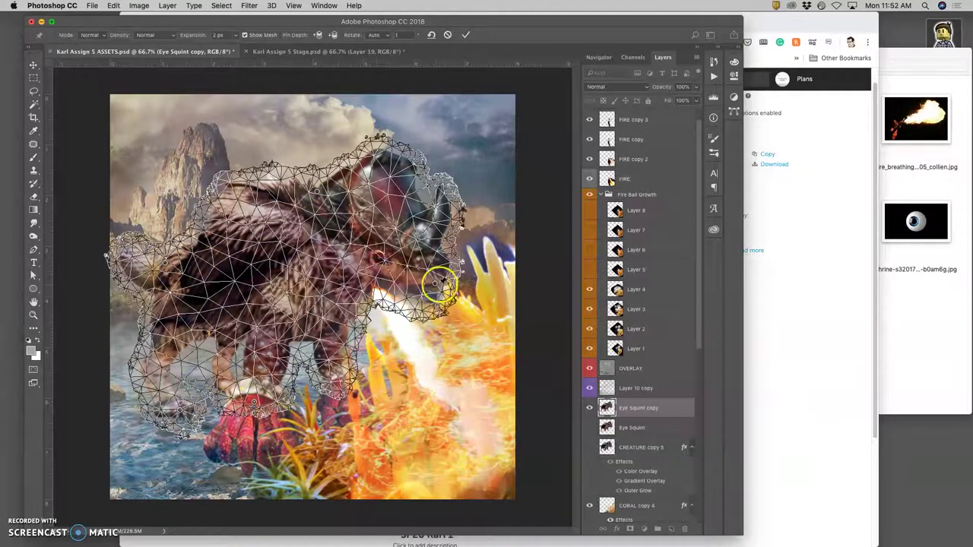
{"action": "left_click_drag", "start_coordinate": [437, 285], "coordinate": [440, 281]}
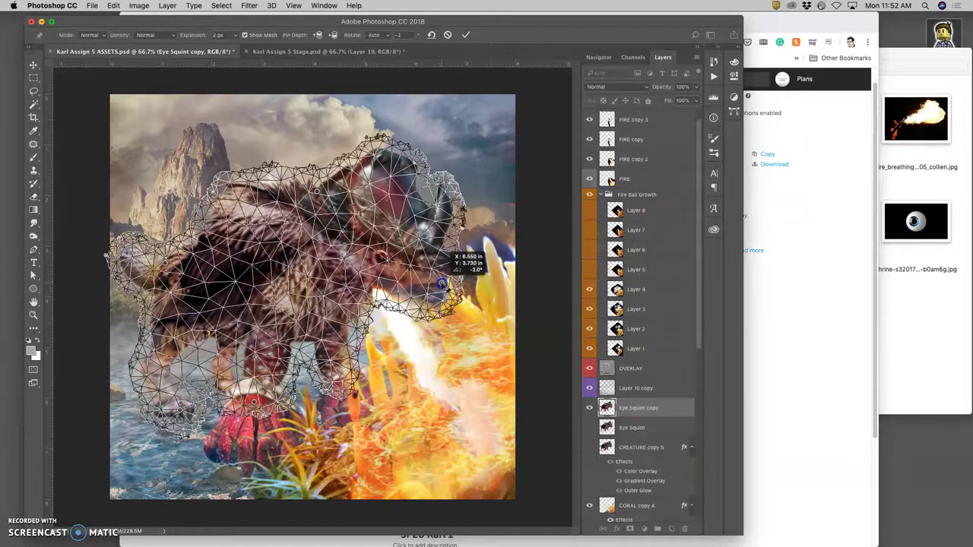
{"action": "left_click_drag", "start_coordinate": [166, 260], "coordinate": [185, 263]}
{"action": "key", "text": "Return"}
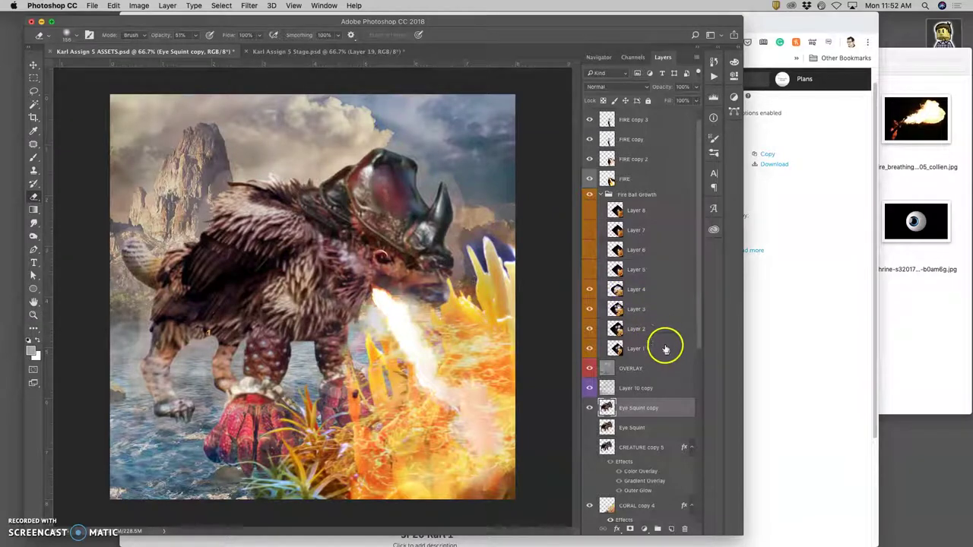
Give Eye Squint copy an Outer Glow with 36% spread and 57 px size.
{"action": "double_click", "coordinate": [671, 409]}
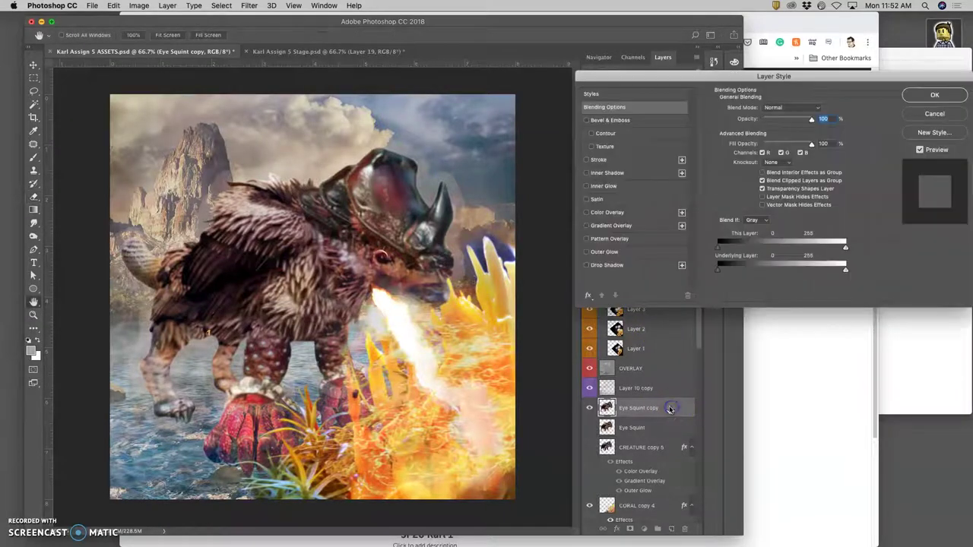
{"action": "left_click", "coordinate": [606, 251]}
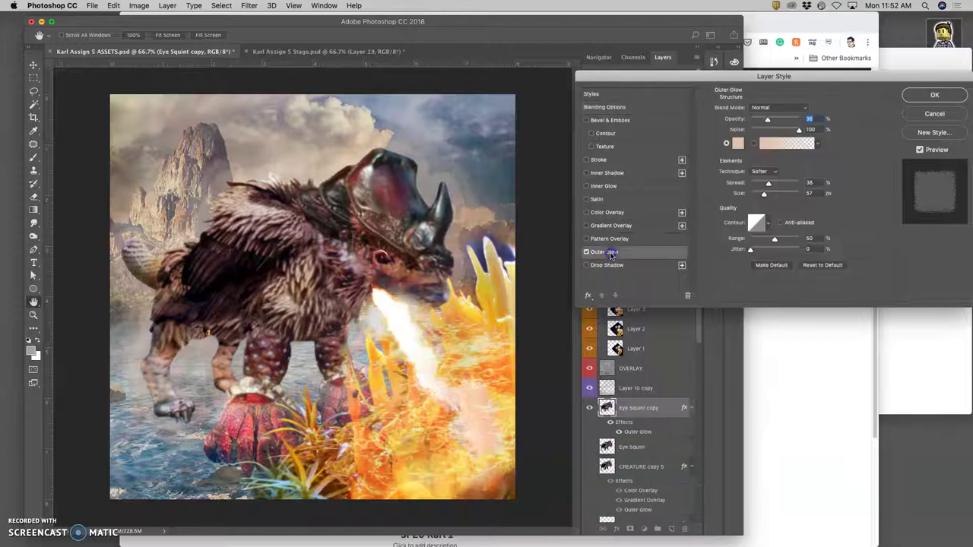
{"action": "left_click", "coordinate": [941, 98]}
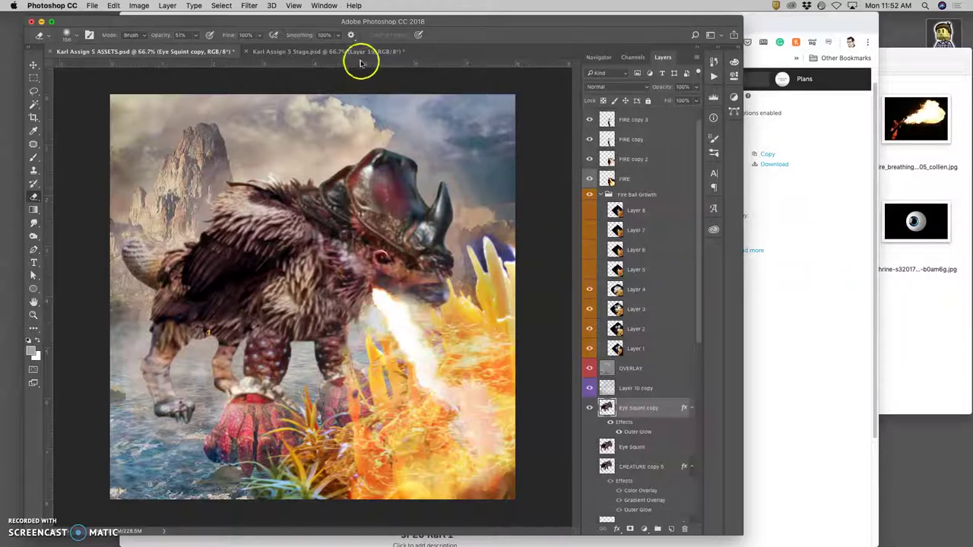
{"action": "left_click", "coordinate": [278, 53]}
{"action": "left_click", "coordinate": [212, 52]}
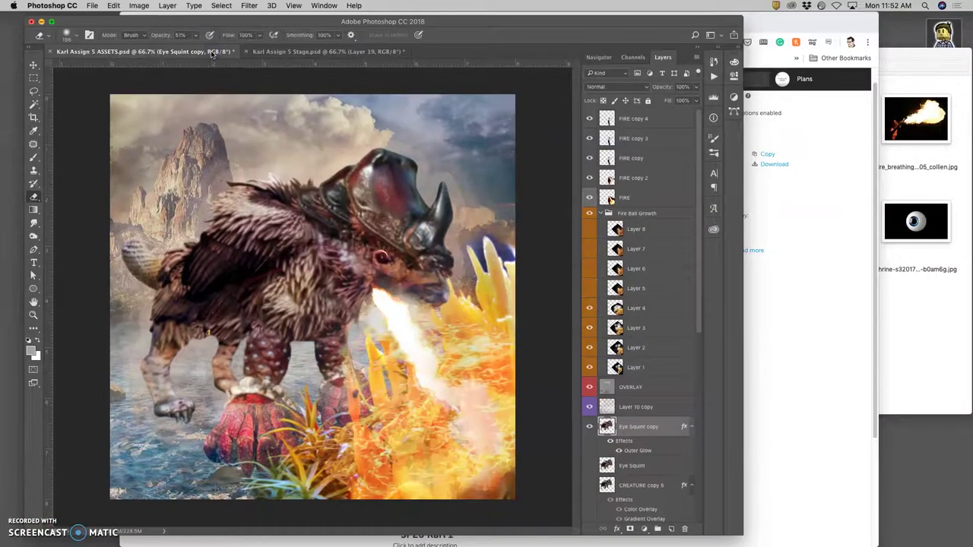
{"action": "scroll", "coordinate": [596, 368], "scroll_direction": "down", "scroll_amount": 10}
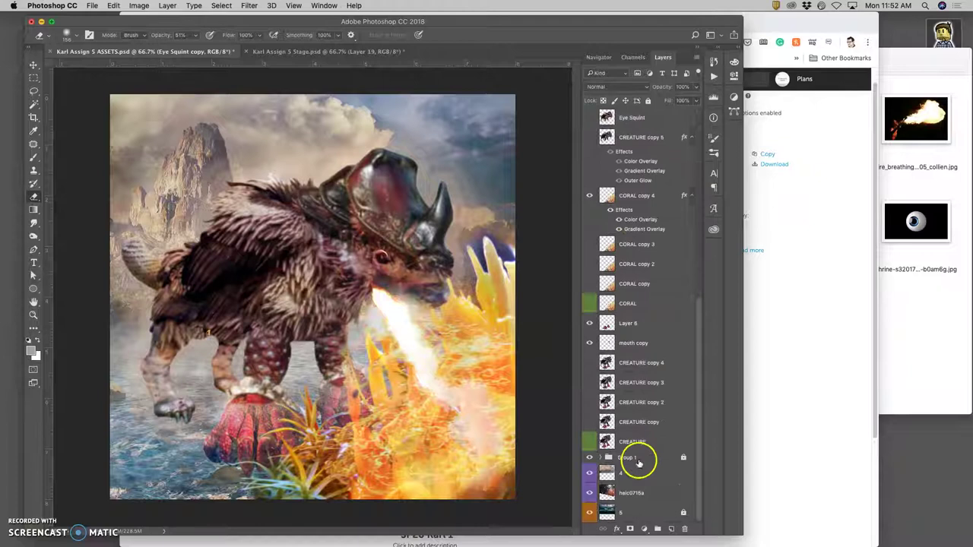
Recolour CORAL copy 4's Color Overlay darker brown and raise its Gradient Overlay to 72%.
{"action": "left_click", "coordinate": [636, 473]}
{"action": "left_click_drag", "start_coordinate": [636, 473], "coordinate": [637, 306]}
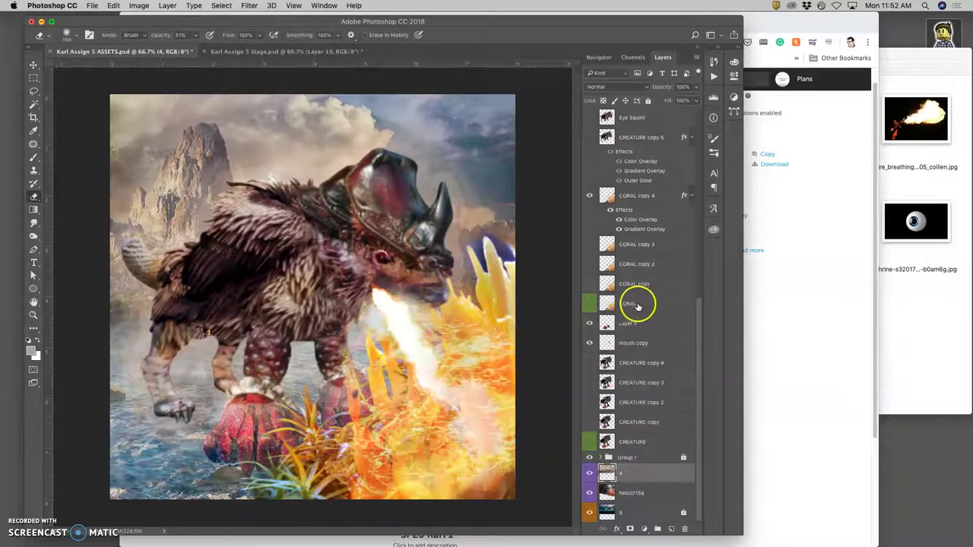
{"action": "left_click", "coordinate": [637, 196]}
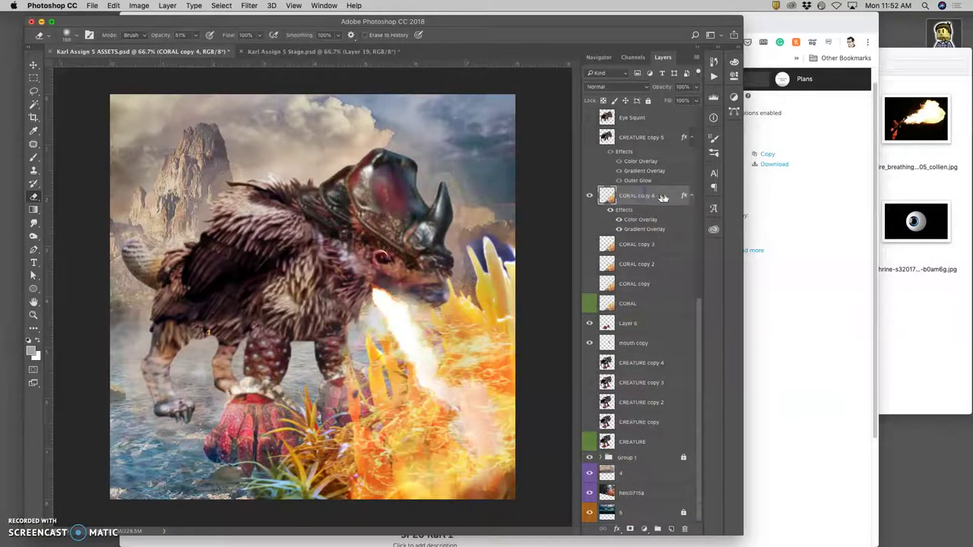
{"action": "double_click", "coordinate": [626, 211]}
{"action": "left_click", "coordinate": [616, 213]}
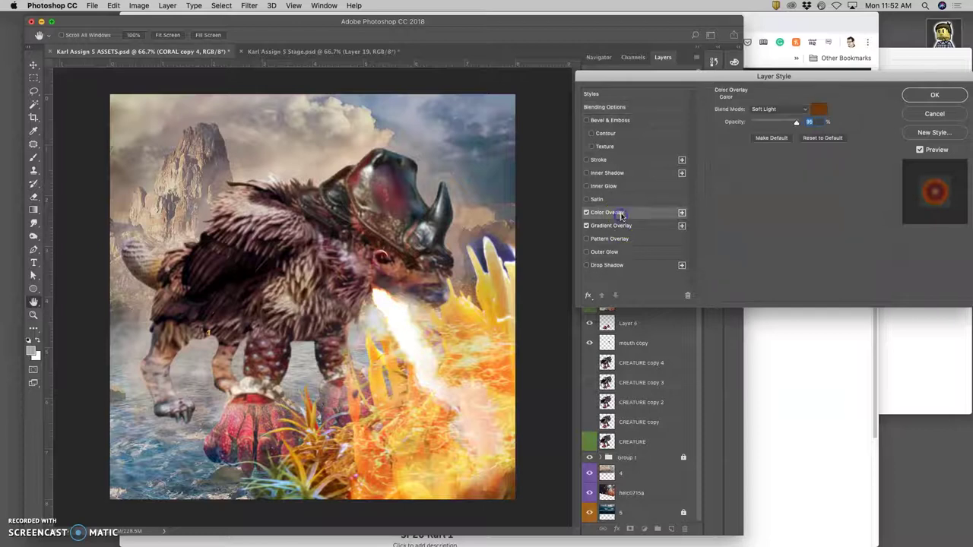
{"action": "left_click", "coordinate": [815, 110]}
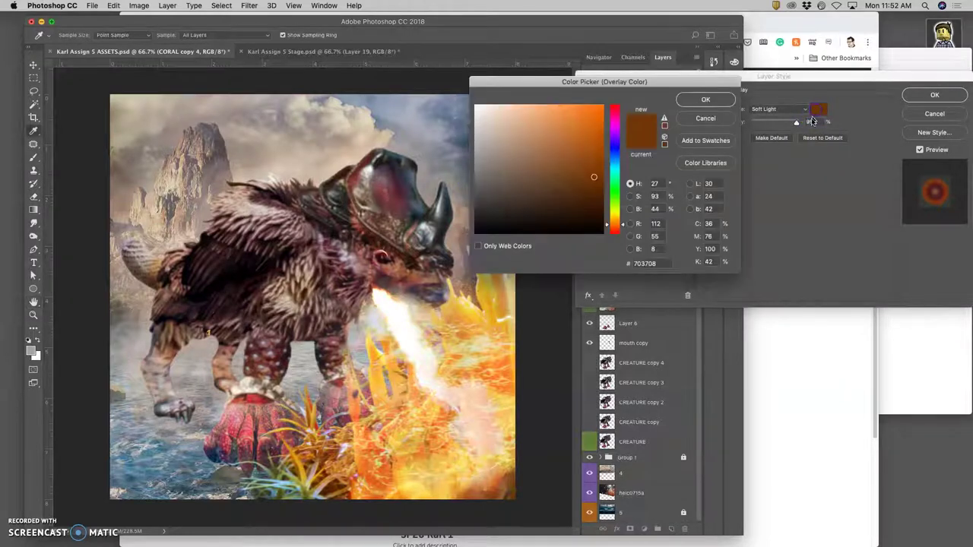
{"action": "left_click", "coordinate": [577, 210]}
{"action": "left_click", "coordinate": [690, 102]}
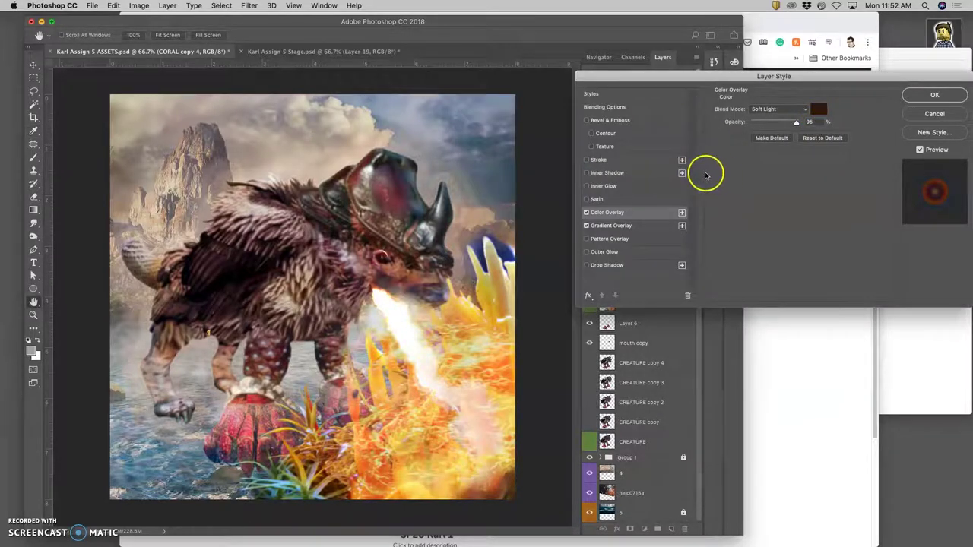
{"action": "left_click", "coordinate": [638, 224]}
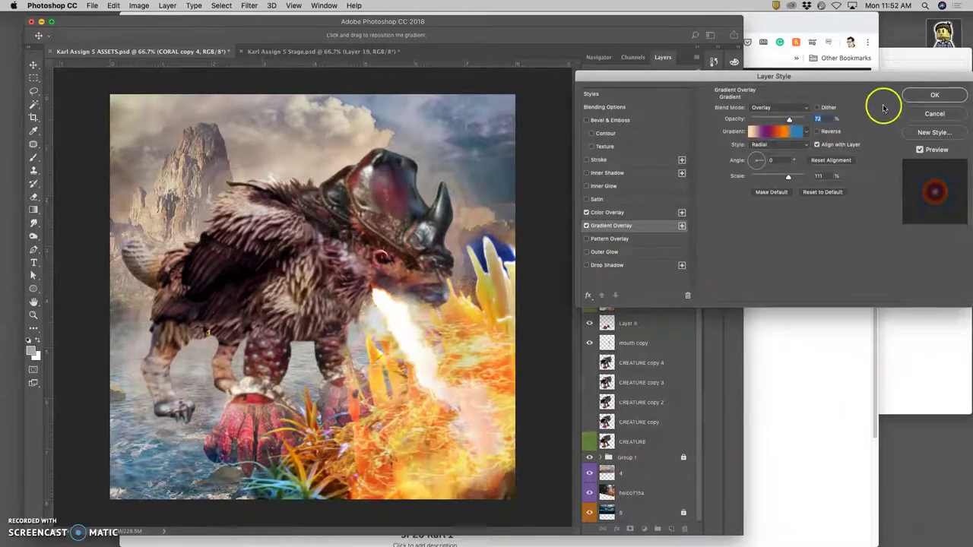
{"action": "left_click", "coordinate": [914, 98]}
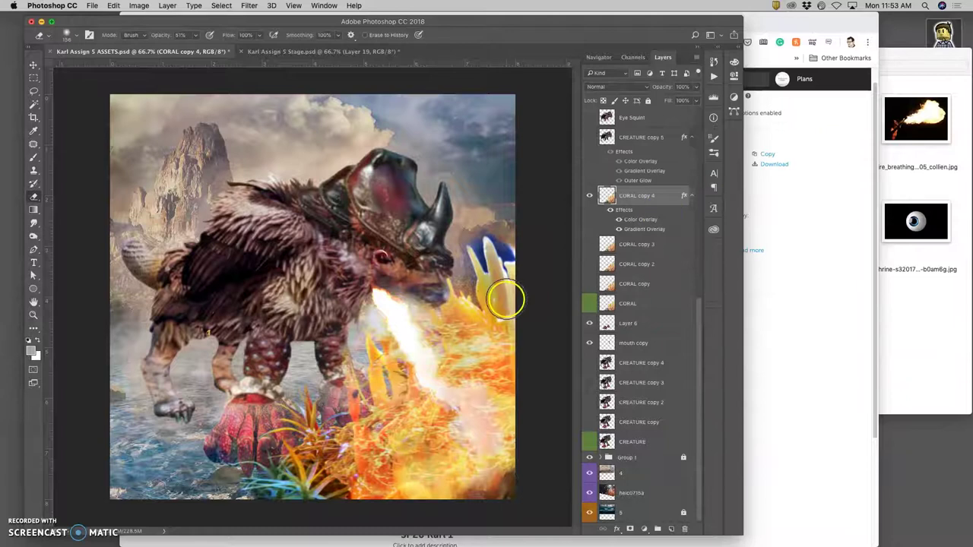
Erase the blue coral tip on CORAL copy 4 just right of the creature's horn.
{"action": "left_click", "coordinate": [315, 52]}
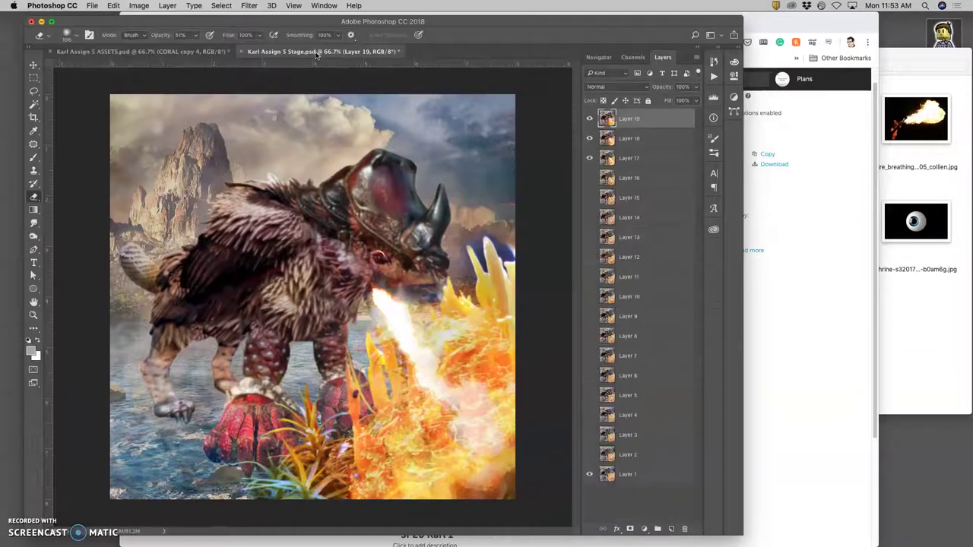
{"action": "left_click", "coordinate": [195, 52]}
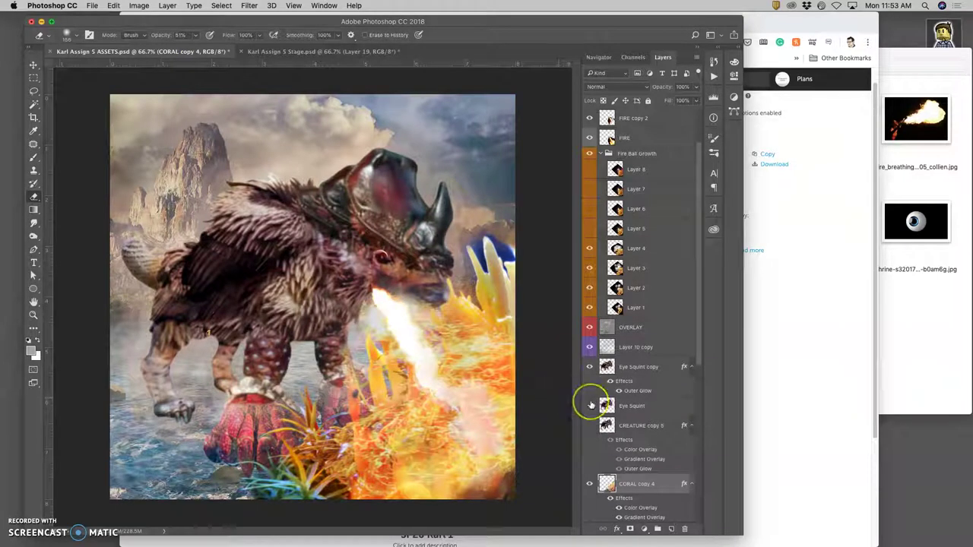
{"action": "scroll", "coordinate": [655, 308], "scroll_direction": "up", "scroll_amount": 3}
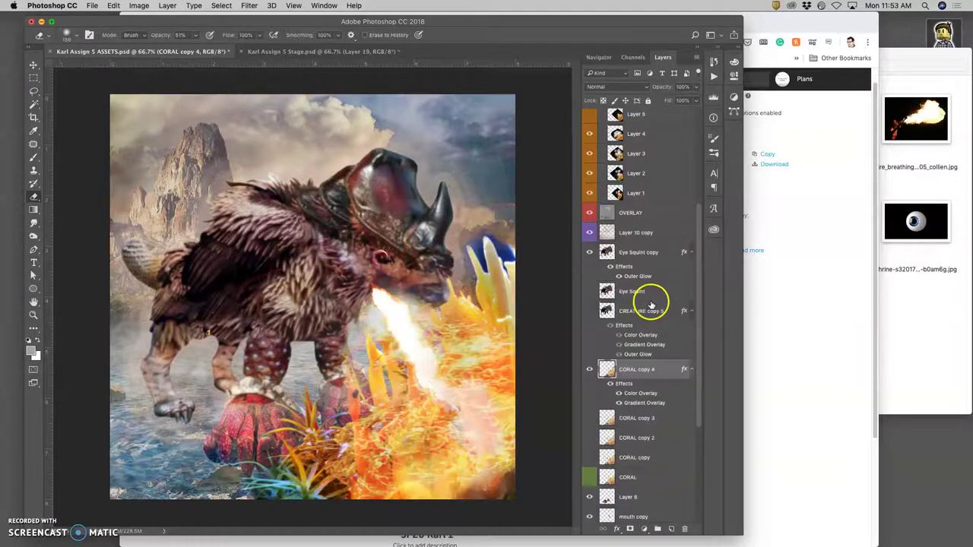
{"action": "scroll", "coordinate": [651, 311], "scroll_direction": "down", "scroll_amount": 10}
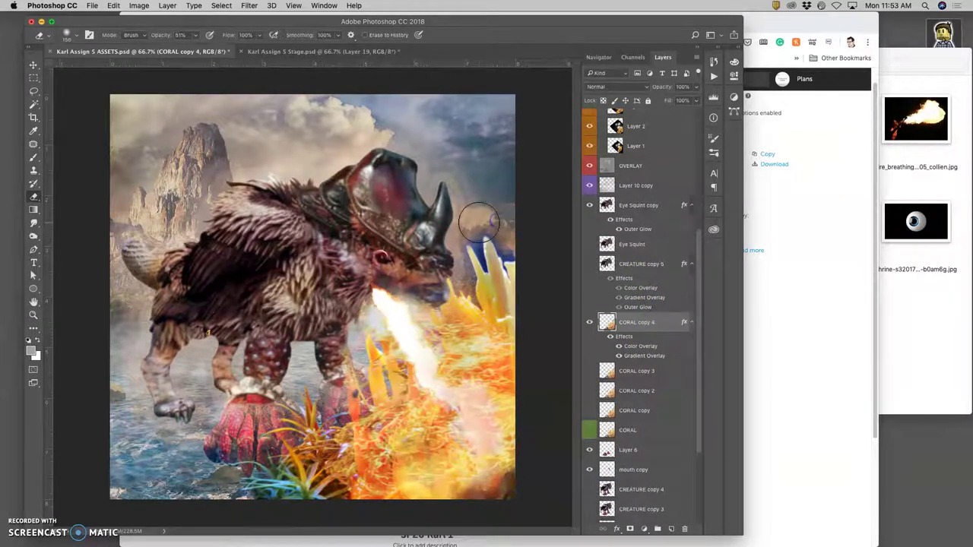
{"action": "left_click_drag", "start_coordinate": [479, 222], "coordinate": [471, 225]}
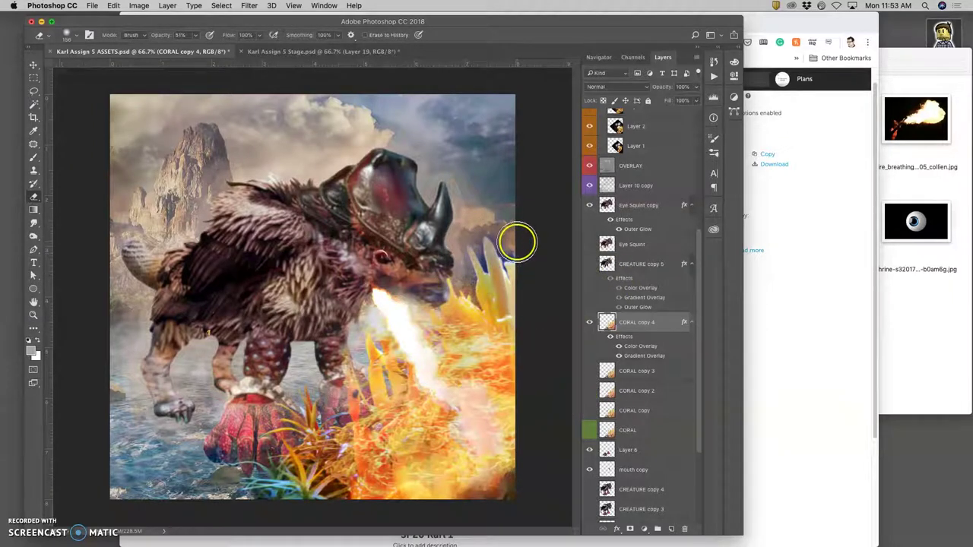
Stretch background layer 4 slightly to the right with Free Transform.
{"action": "left_click", "coordinate": [311, 53]}
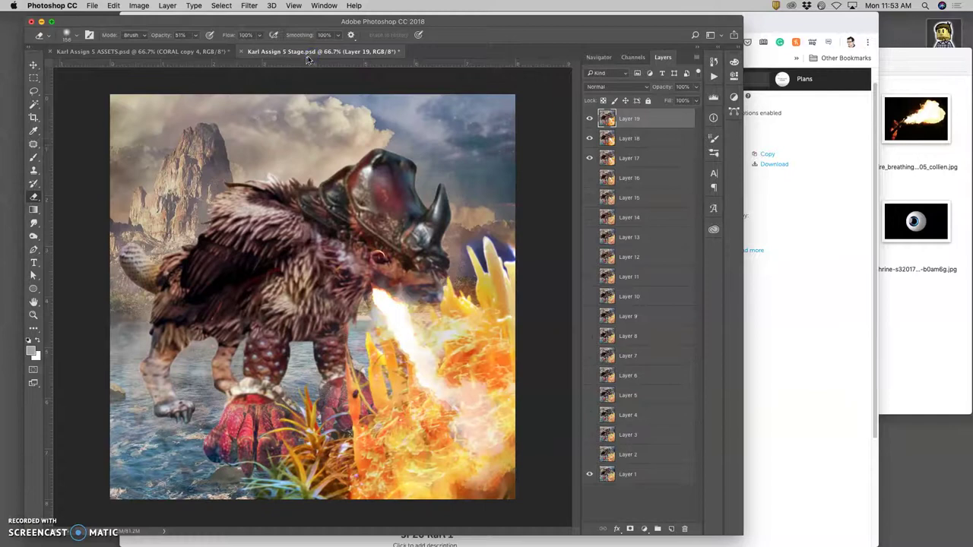
{"action": "left_click", "coordinate": [178, 54]}
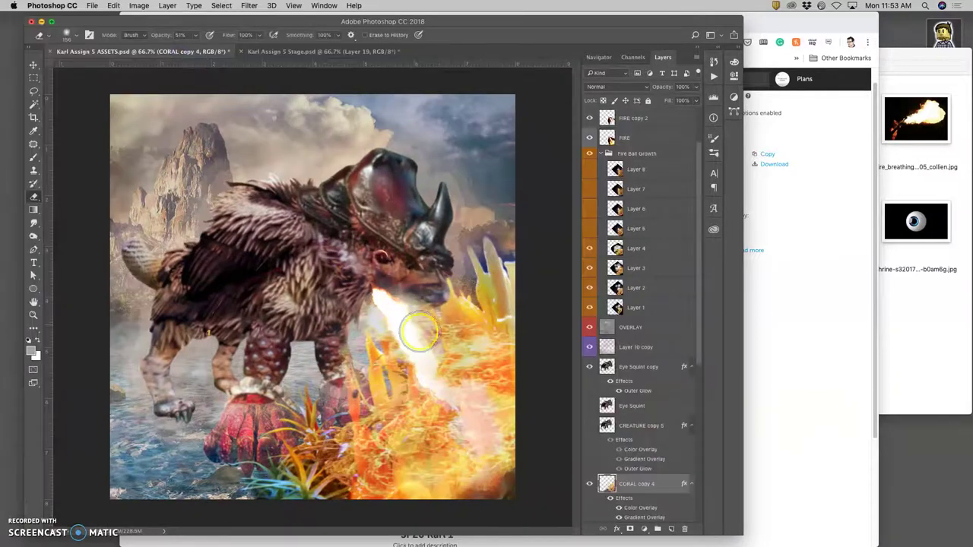
{"action": "scroll", "coordinate": [647, 454], "scroll_direction": "down", "scroll_amount": 5}
{"action": "scroll", "coordinate": [647, 455], "scroll_direction": "down", "scroll_amount": 2}
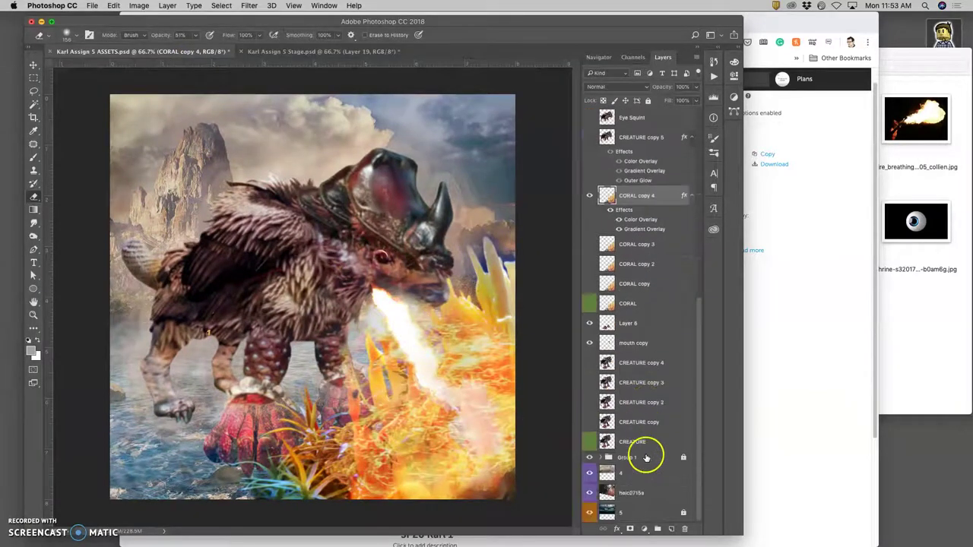
{"action": "left_click", "coordinate": [627, 473]}
{"action": "key", "text": "ctrl+t"}
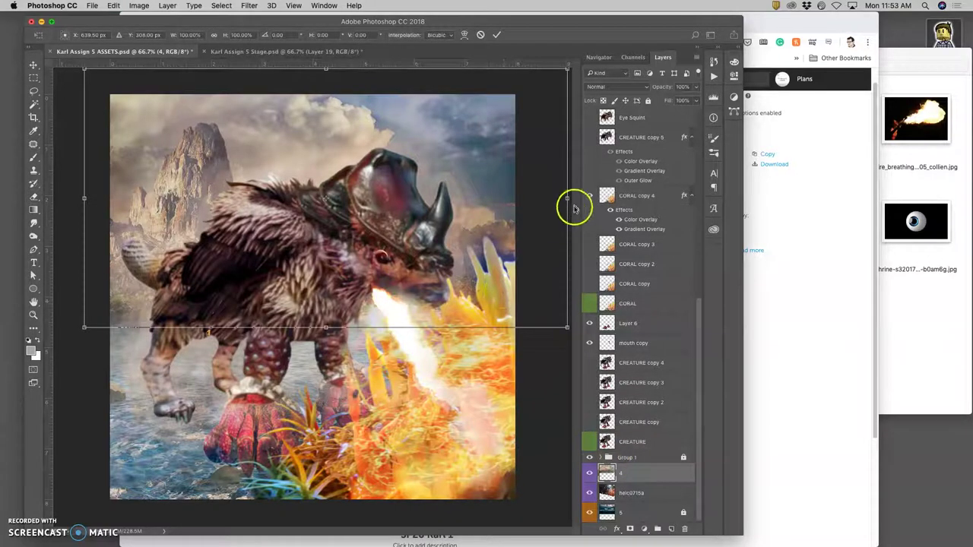
{"action": "left_click_drag", "start_coordinate": [567, 197], "coordinate": [571, 197]}
{"action": "key", "text": "Return"}
{"action": "key", "text": "e"}
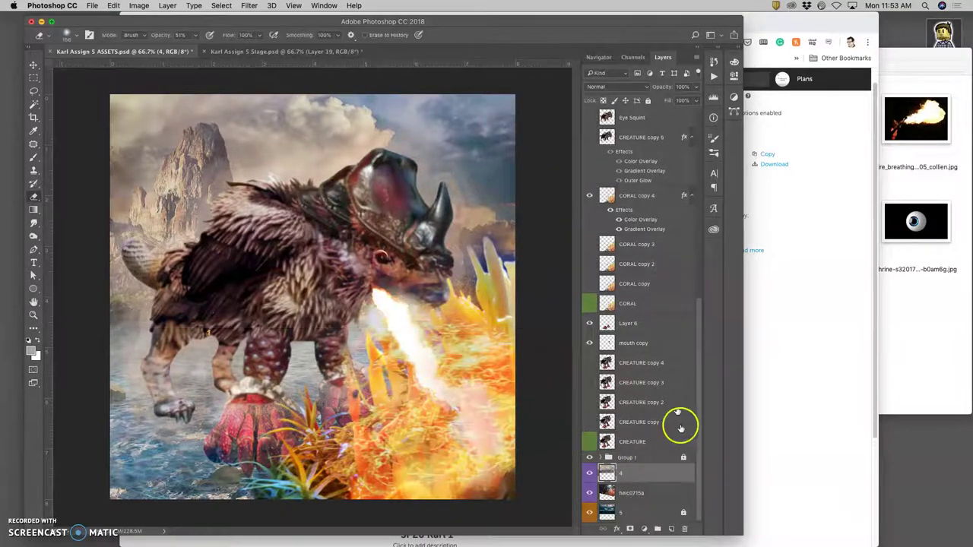
Run and commit an unchanged free transform on the heic0715a overlay layer.
{"action": "left_click", "coordinate": [646, 493]}
{"action": "key", "text": "ctrl+t"}
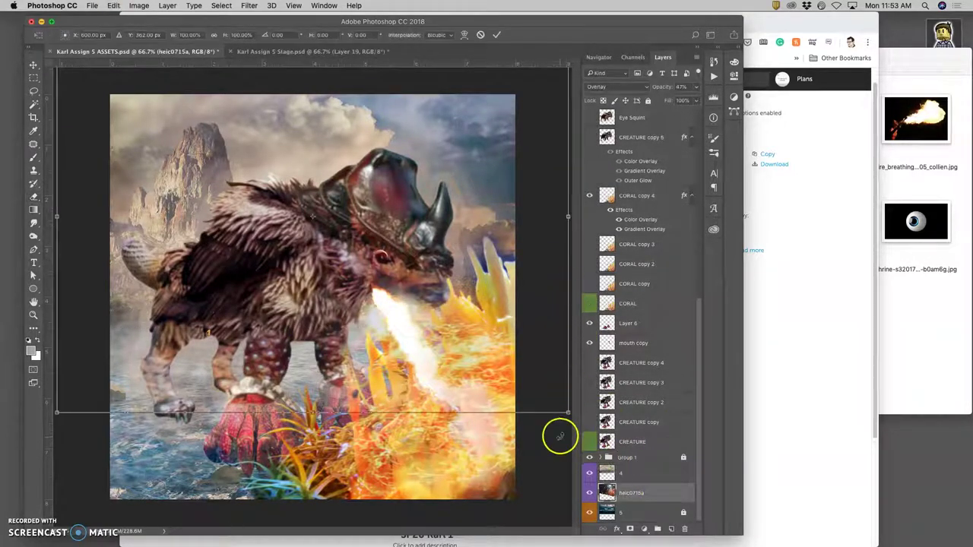
{"action": "key", "text": "Return"}
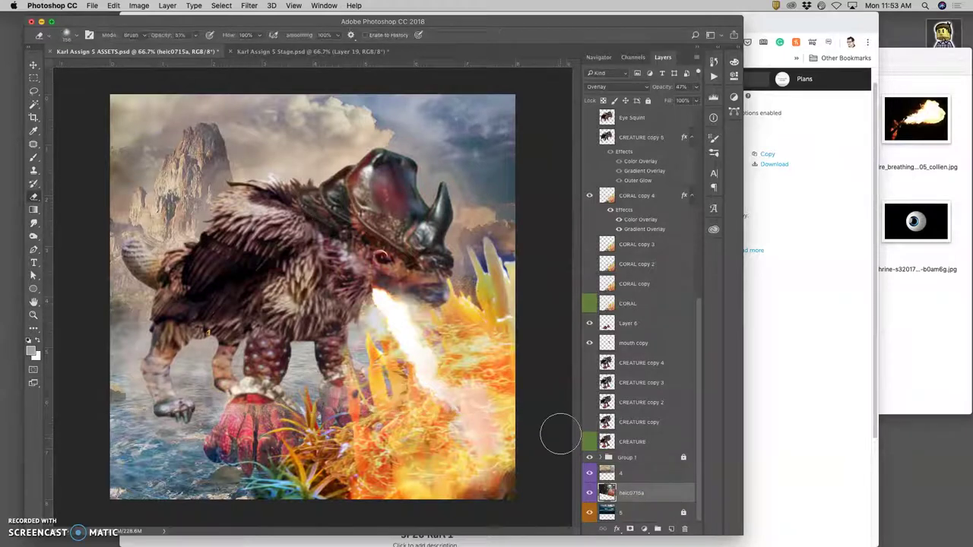
Stamp all visible ASSETS layers into a merged layer and copy the whole canvas.
{"action": "scroll", "coordinate": [643, 322], "scroll_direction": "up", "scroll_amount": 10}
{"action": "left_click", "coordinate": [630, 121]}
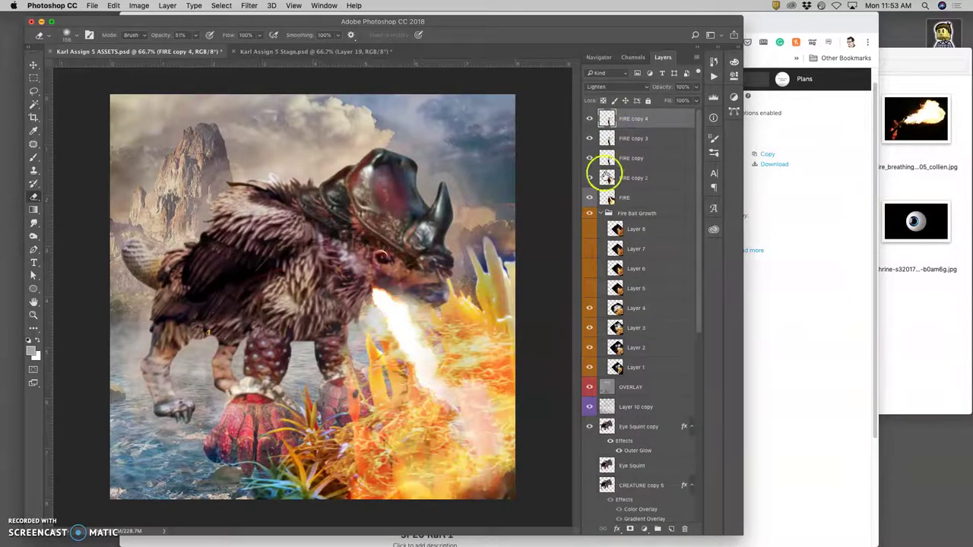
{"action": "left_click", "coordinate": [161, 6]}
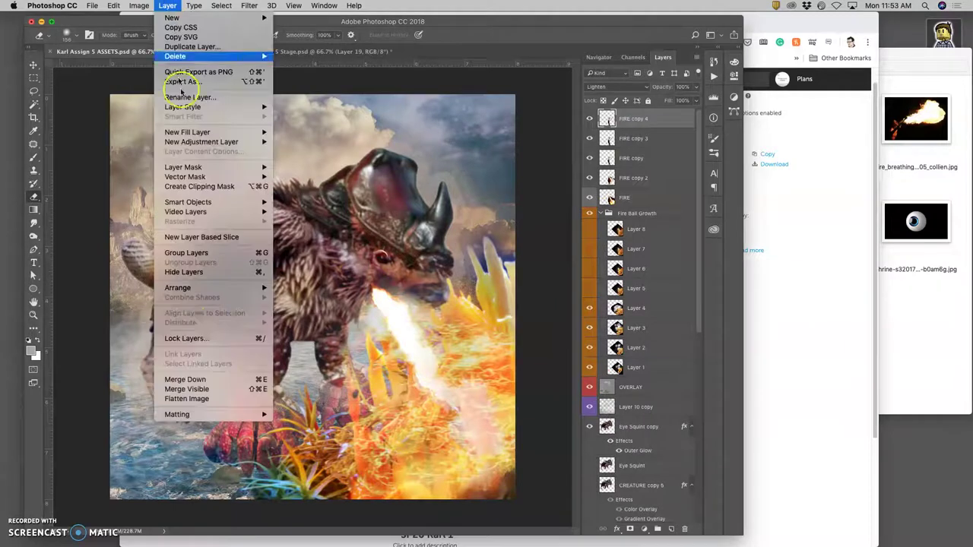
{"action": "left_click", "coordinate": [200, 391], "text": "alt"}
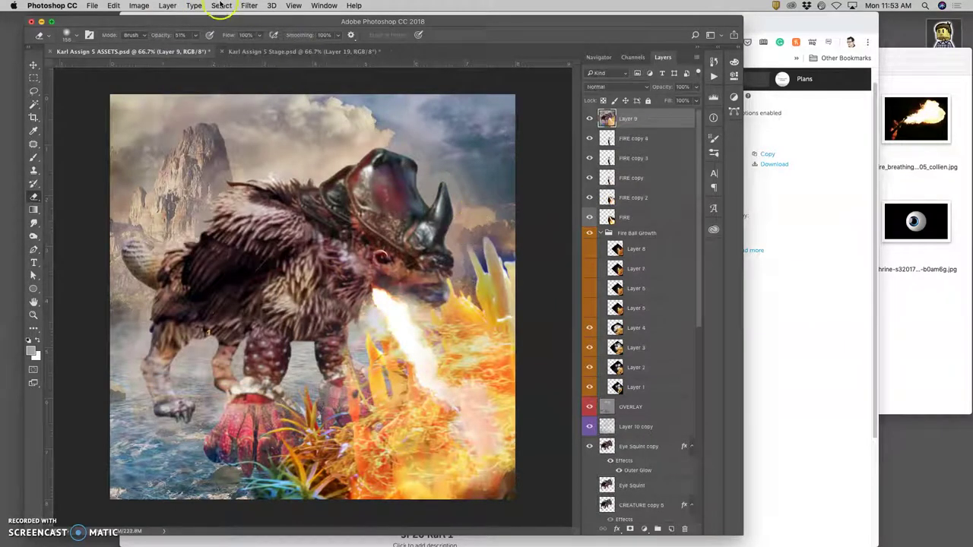
{"action": "left_click", "coordinate": [222, 5]}
{"action": "left_click", "coordinate": [228, 17]}
{"action": "left_click", "coordinate": [113, 5]}
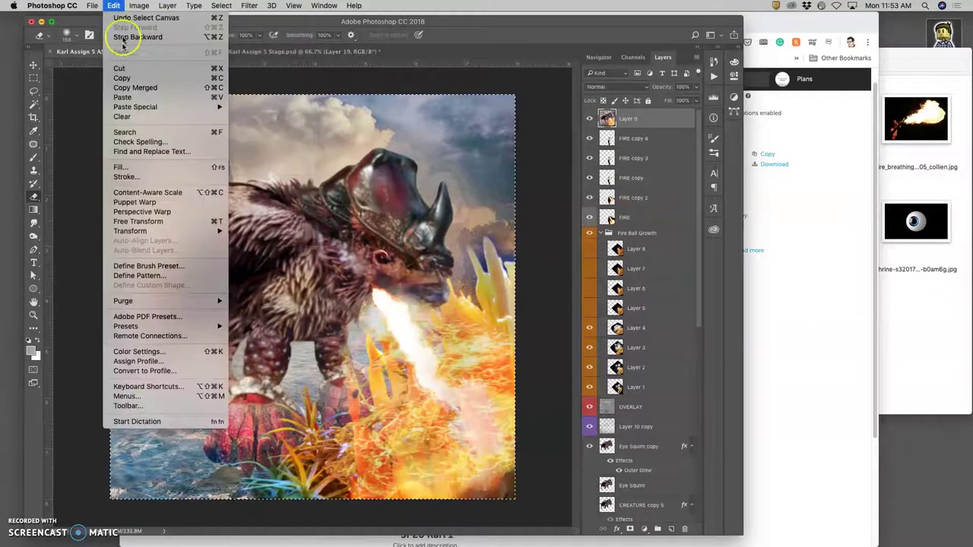
{"action": "left_click", "coordinate": [122, 78]}
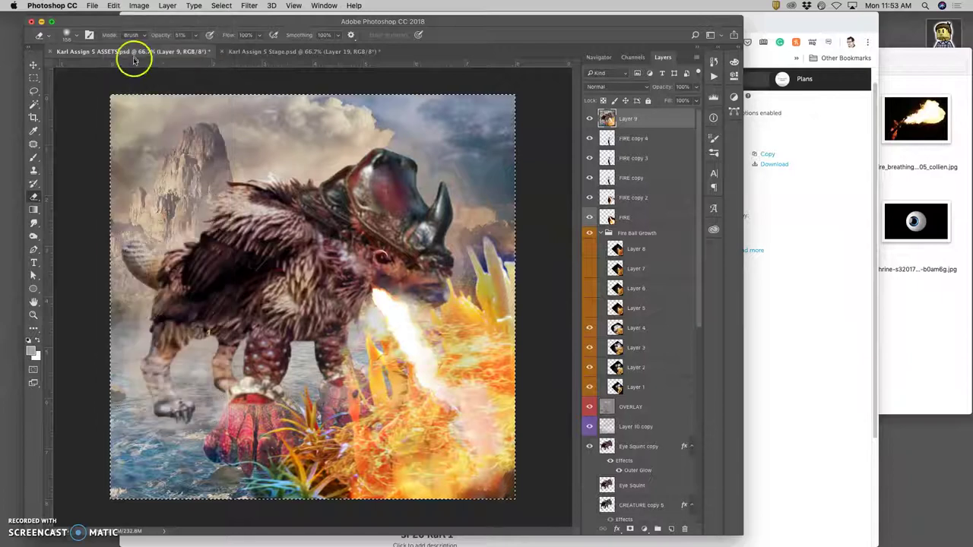
Paste the merged scene into Stage.psd as Layer 20 and compare it with Layer 19.
{"action": "left_click", "coordinate": [323, 53]}
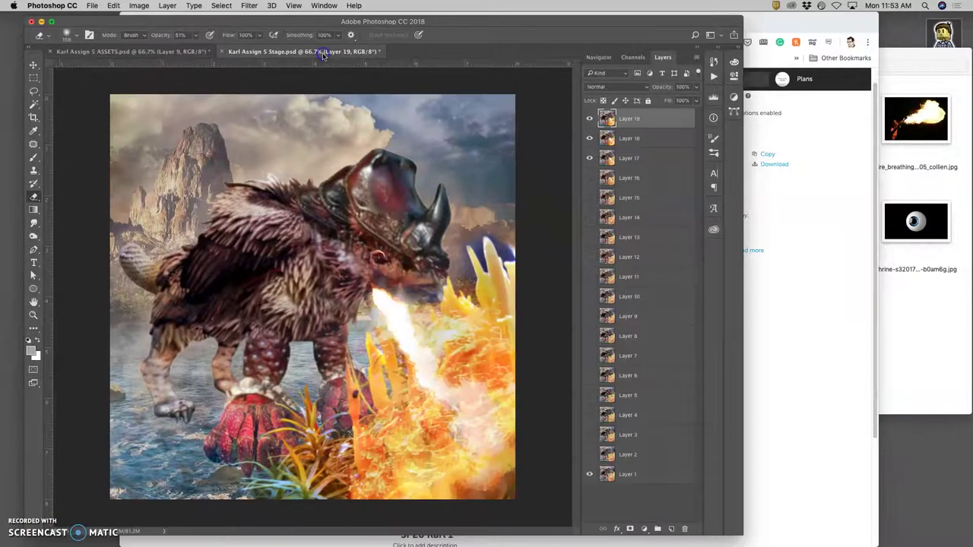
{"action": "left_click", "coordinate": [113, 5]}
{"action": "left_click", "coordinate": [125, 96]}
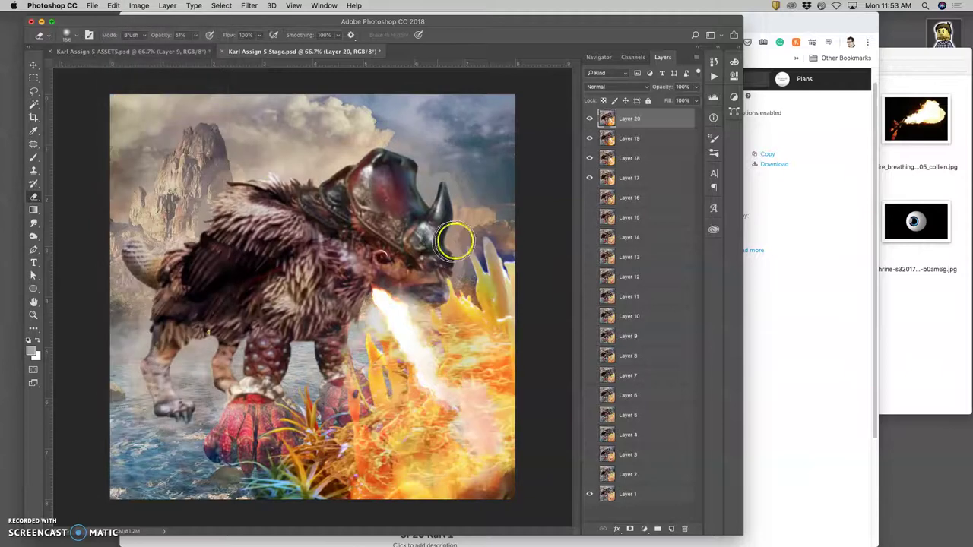
{"action": "left_click_drag", "start_coordinate": [587, 119], "coordinate": [588, 141]}
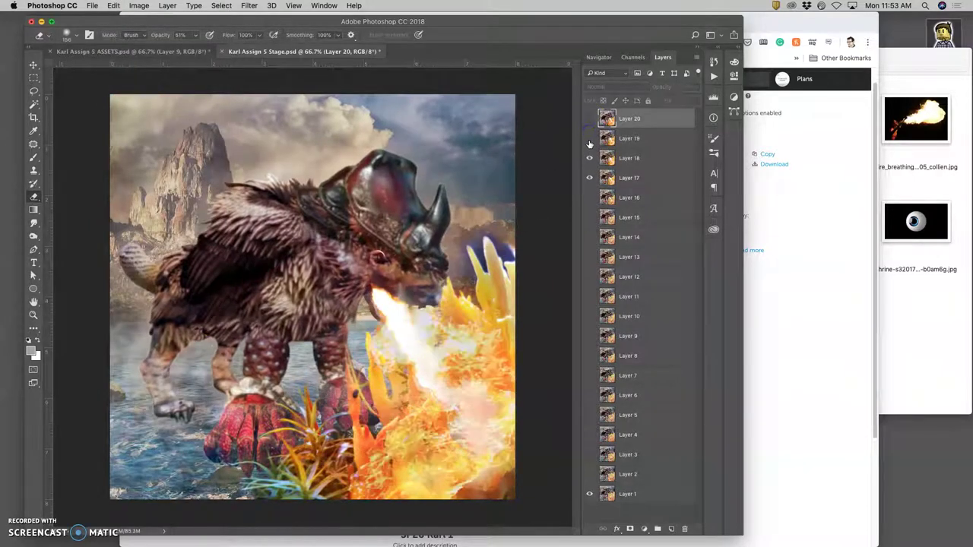
{"action": "left_click", "coordinate": [589, 140]}
{"action": "left_click", "coordinate": [590, 120]}
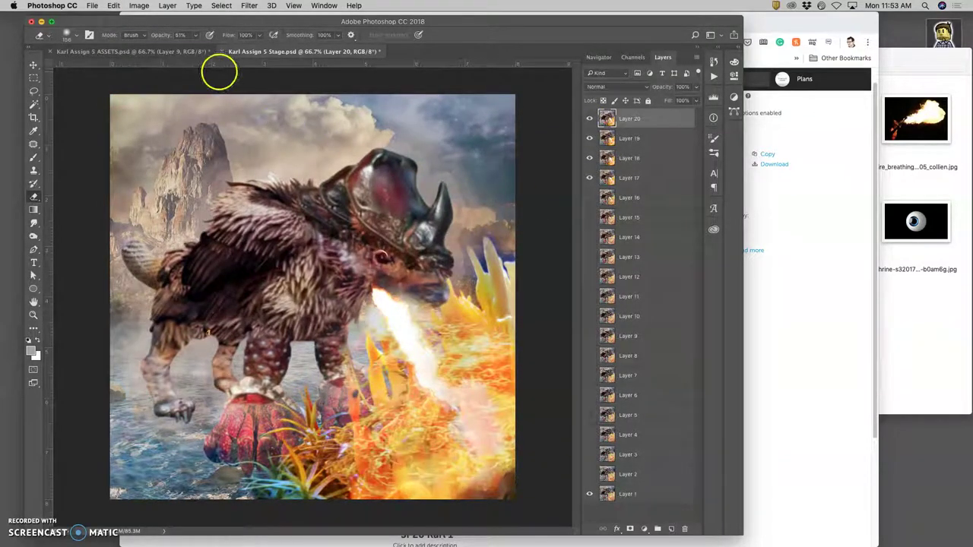
{"action": "left_click", "coordinate": [187, 49]}
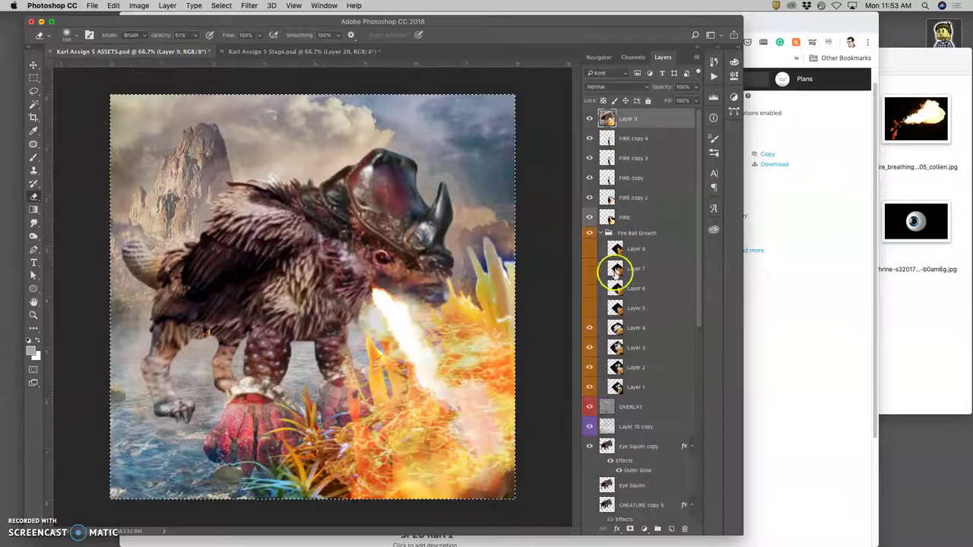
Delete Layer 9, duplicate FIRE copy 4 as FIRE copy 5, and warp it outward to the right.
{"action": "key", "text": "BackSpace"}
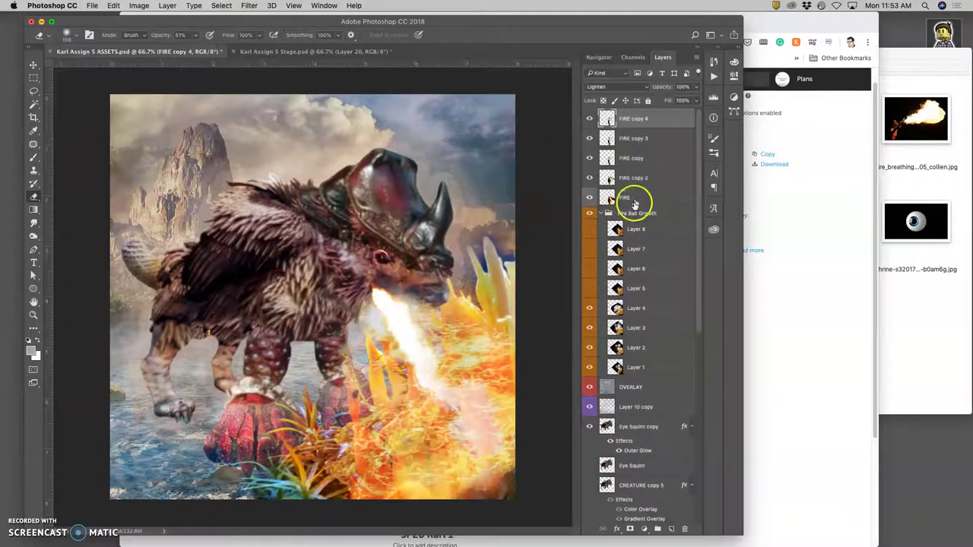
{"action": "key", "text": "super+j"}
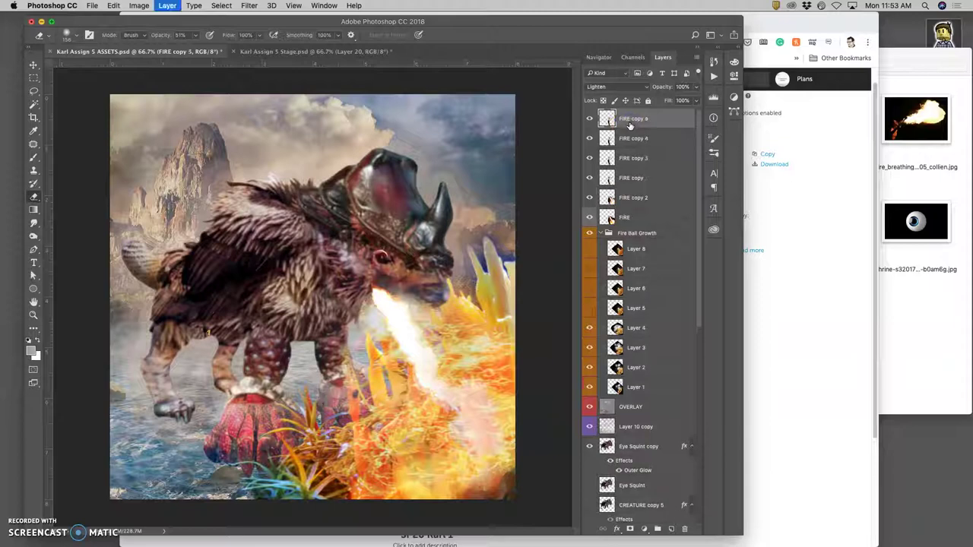
{"action": "key", "text": "super+t"}
{"action": "right_click", "coordinate": [495, 424]}
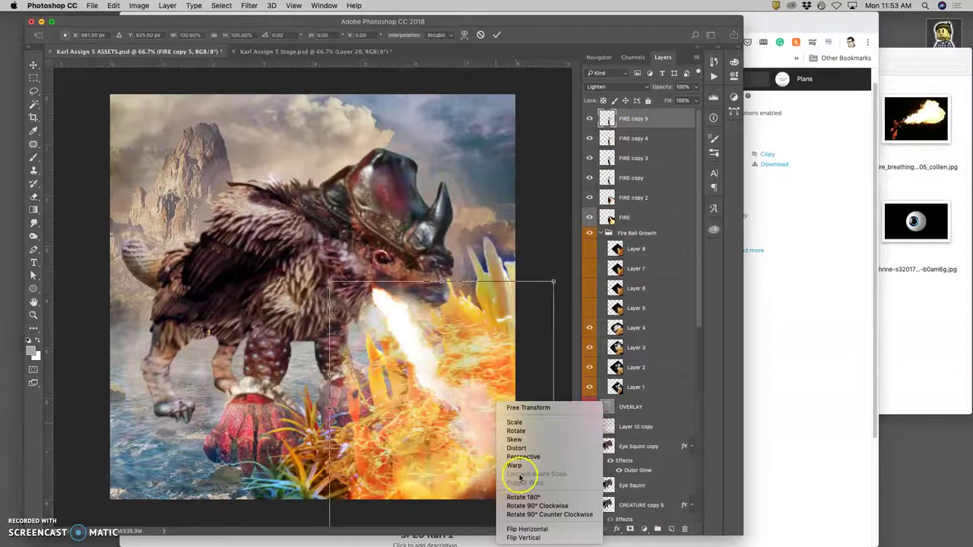
{"action": "left_click", "coordinate": [513, 458]}
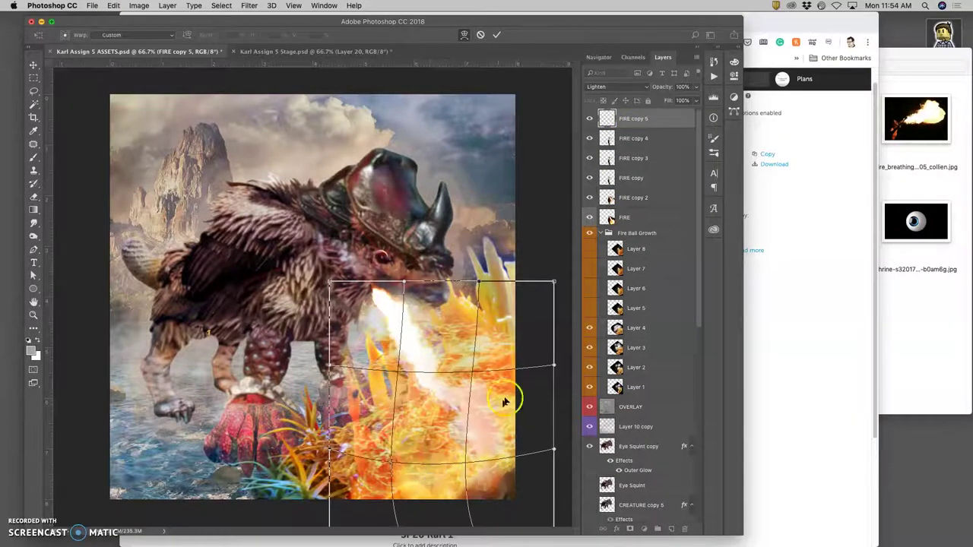
{"action": "left_click_drag", "start_coordinate": [503, 397], "coordinate": [530, 389]}
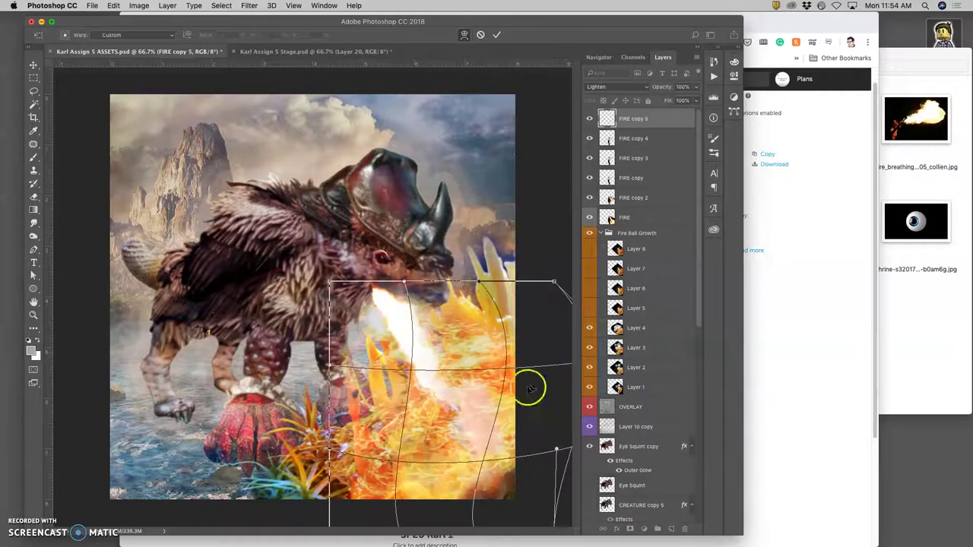
{"action": "key", "text": "Return"}
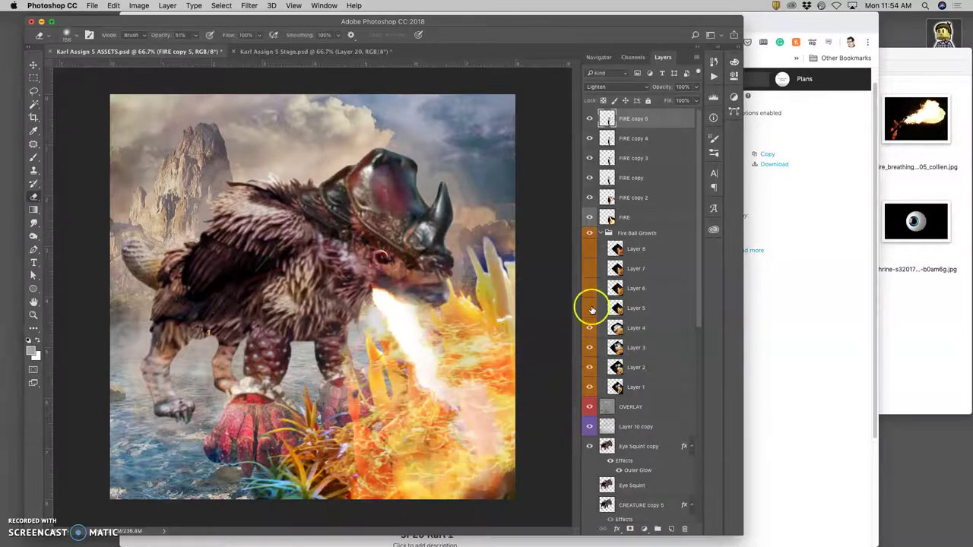
Warp FIRE copy 5 again, pulling its lower-left corner down-left and bulging the right side downward.
{"action": "left_click", "coordinate": [641, 318]}
{"action": "key", "text": "ctrl+t"}
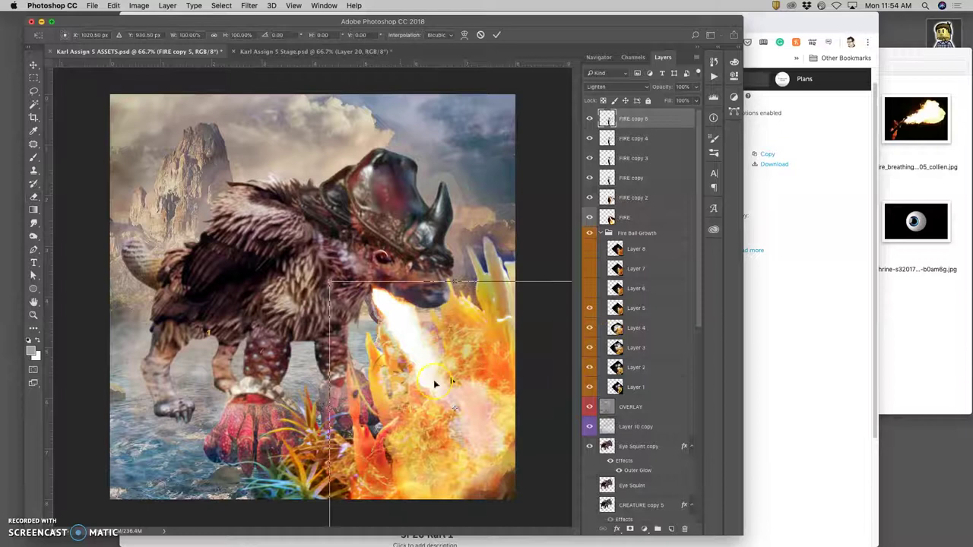
{"action": "right_click", "coordinate": [360, 430]}
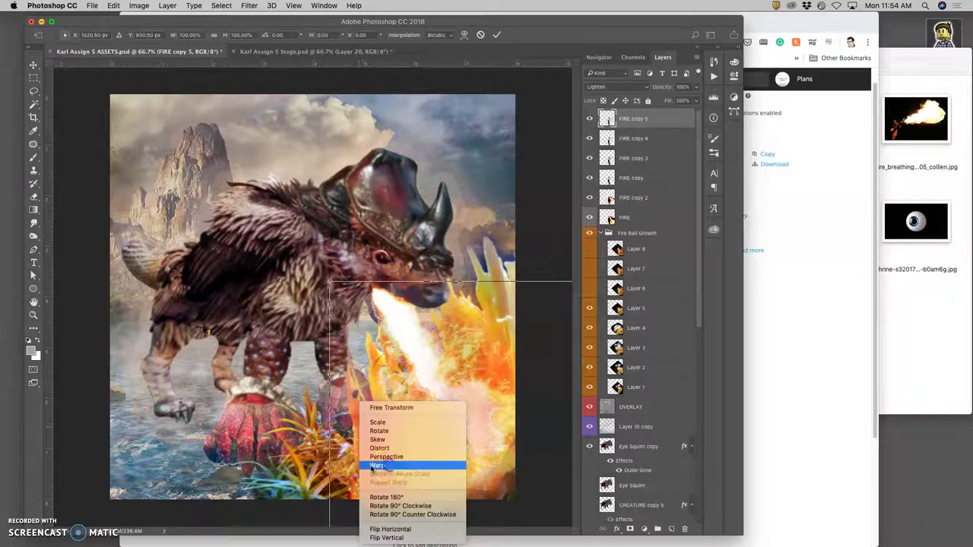
{"action": "left_click", "coordinate": [371, 467]}
{"action": "left_click_drag", "start_coordinate": [328, 525], "coordinate": [245, 497]}
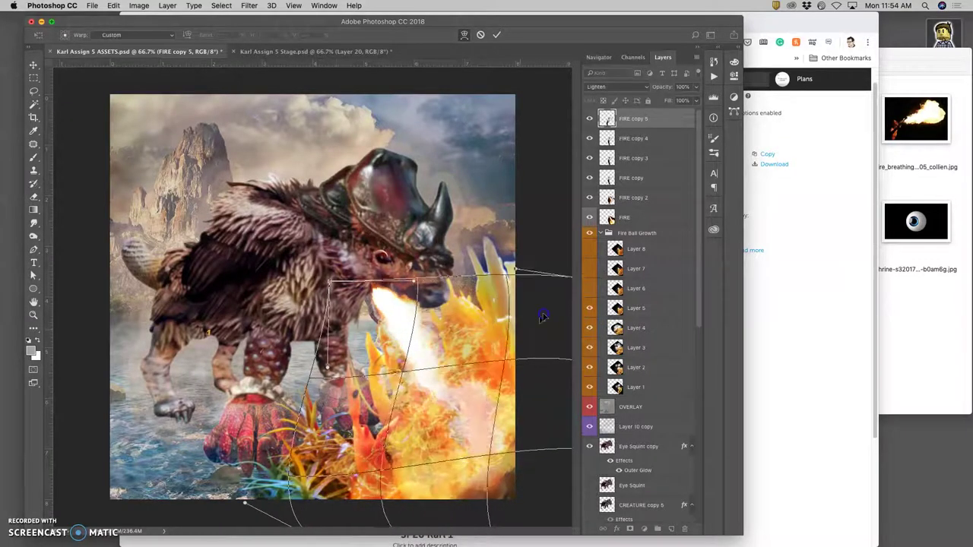
{"action": "left_click_drag", "start_coordinate": [541, 317], "coordinate": [562, 346]}
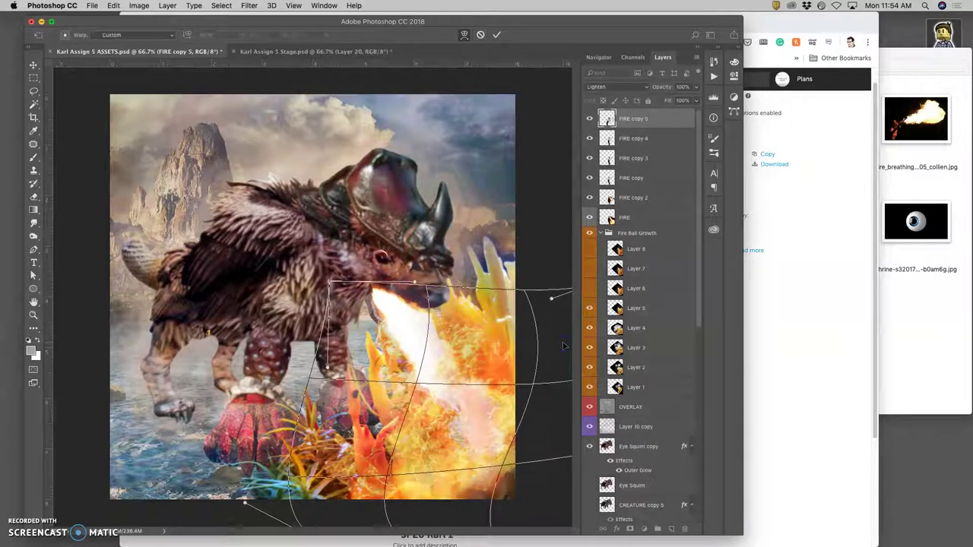
{"action": "key", "text": "Return"}
{"action": "key", "text": "e"}
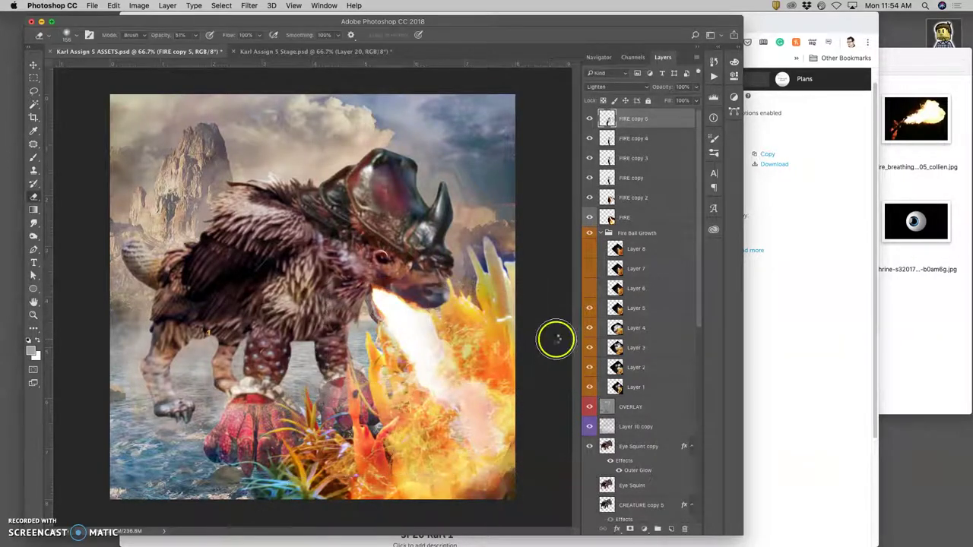
Warp Layer 5's fire, bending its lower edge left and down and stretching the right side outward.
{"action": "left_click", "coordinate": [633, 312]}
{"action": "key", "text": "super+t"}
{"action": "right_click", "coordinate": [476, 398]}
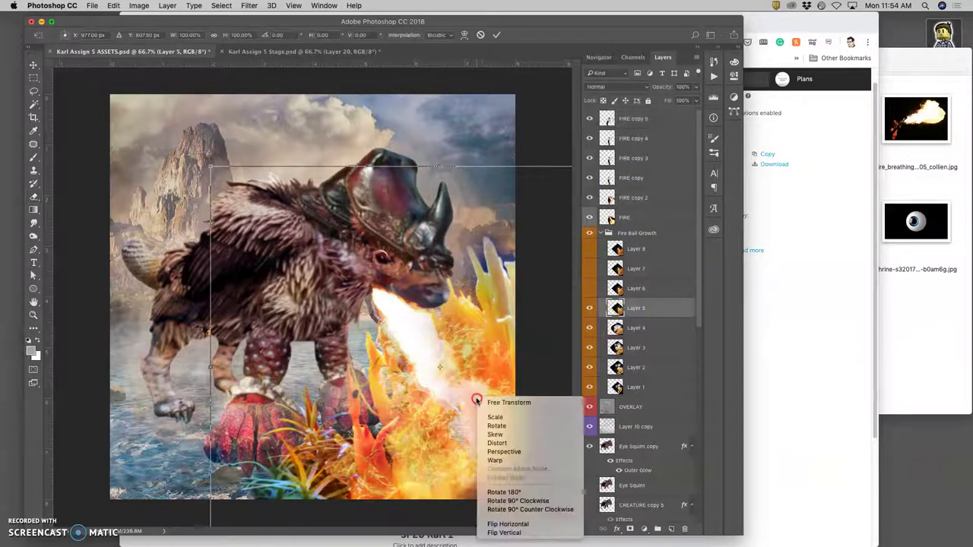
{"action": "left_click", "coordinate": [495, 460]}
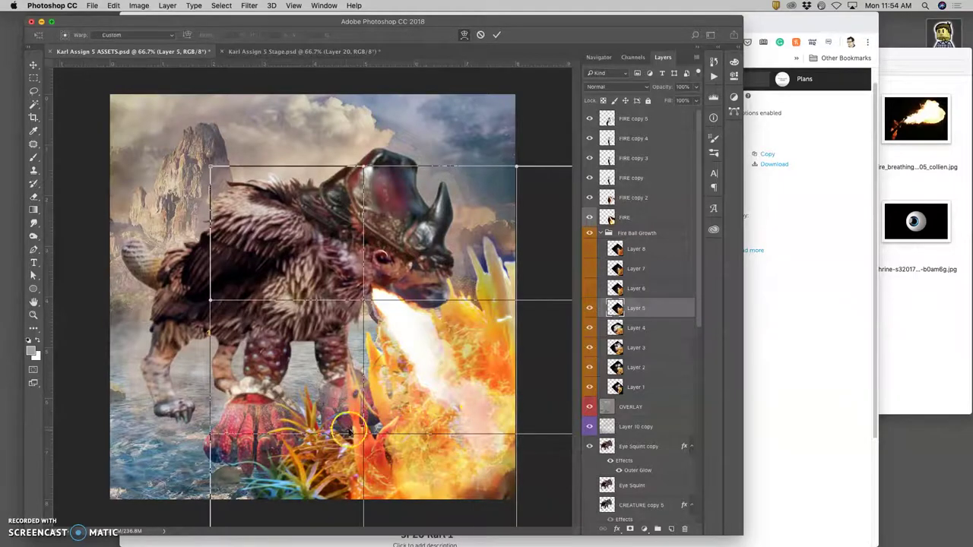
{"action": "left_click_drag", "start_coordinate": [348, 430], "coordinate": [284, 457]}
{"action": "left_click_drag", "start_coordinate": [494, 347], "coordinate": [574, 315]}
{"action": "left_click", "coordinate": [395, 434]}
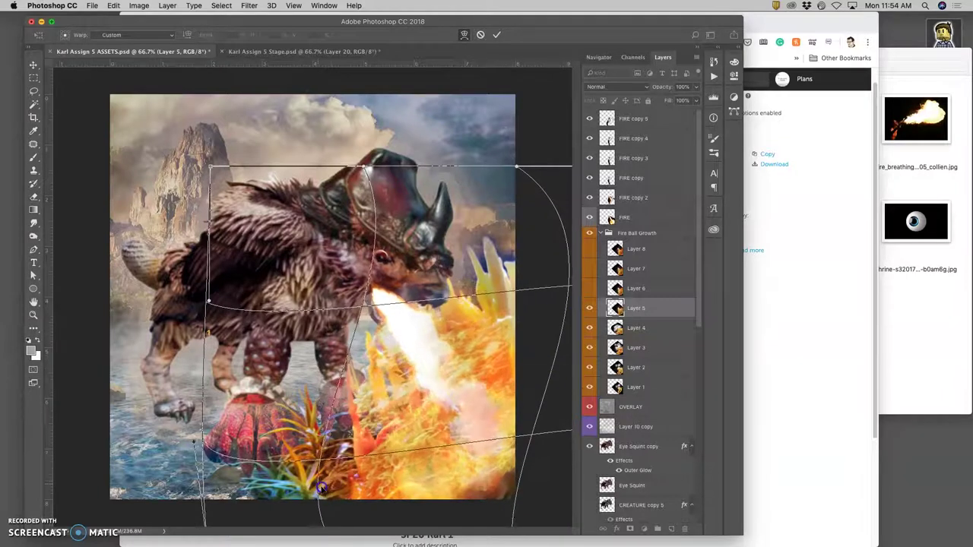
{"action": "mouse_move", "coordinate": [327, 478]}
{"action": "left_mouse_down"}
{"action": "mouse_move", "coordinate": [304, 487]}
{"action": "mouse_move", "coordinate": [328, 476]}
{"action": "left_mouse_up"}
{"action": "left_click_drag", "start_coordinate": [511, 315], "coordinate": [555, 286]}
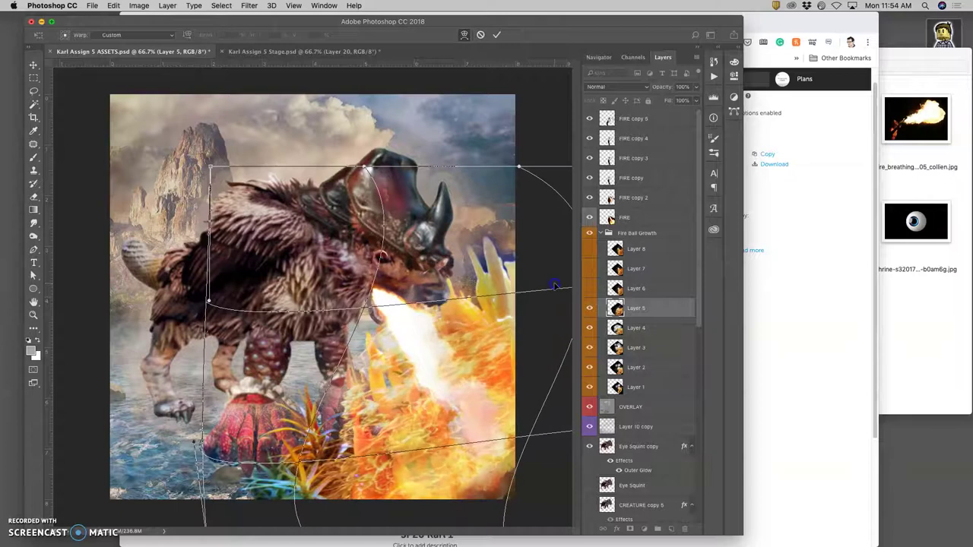
{"action": "key", "text": "Return"}
Erase flames overlapping the creature's jaw and belly, the grass, and right of the flame jet.
{"action": "key", "text": "e"}
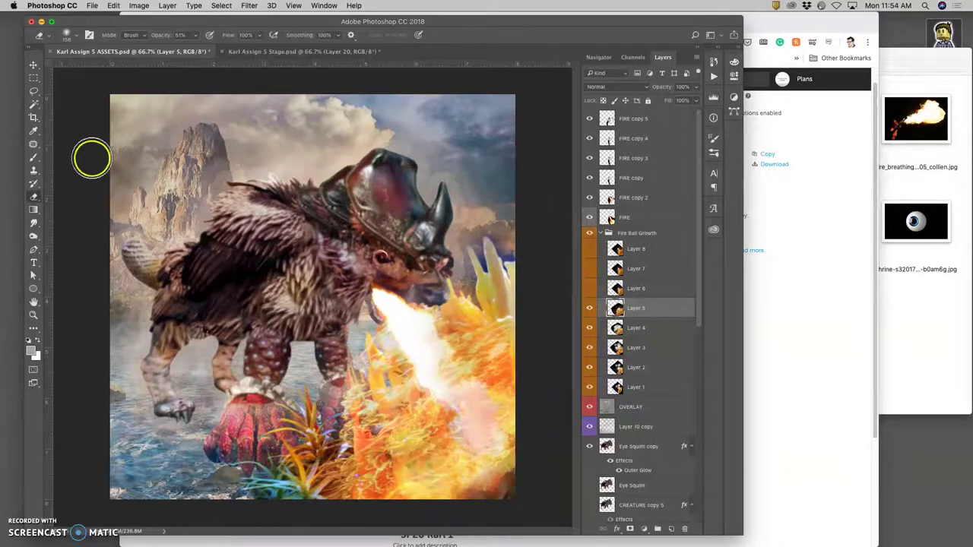
{"action": "left_click_drag", "start_coordinate": [471, 281], "coordinate": [429, 241]}
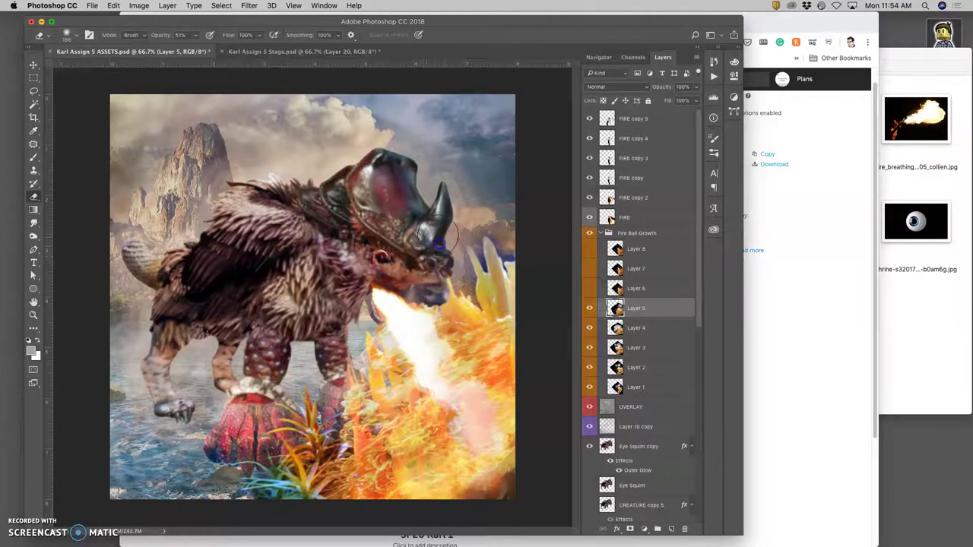
{"action": "left_click", "coordinate": [266, 326]}
{"action": "left_click", "coordinate": [321, 433]}
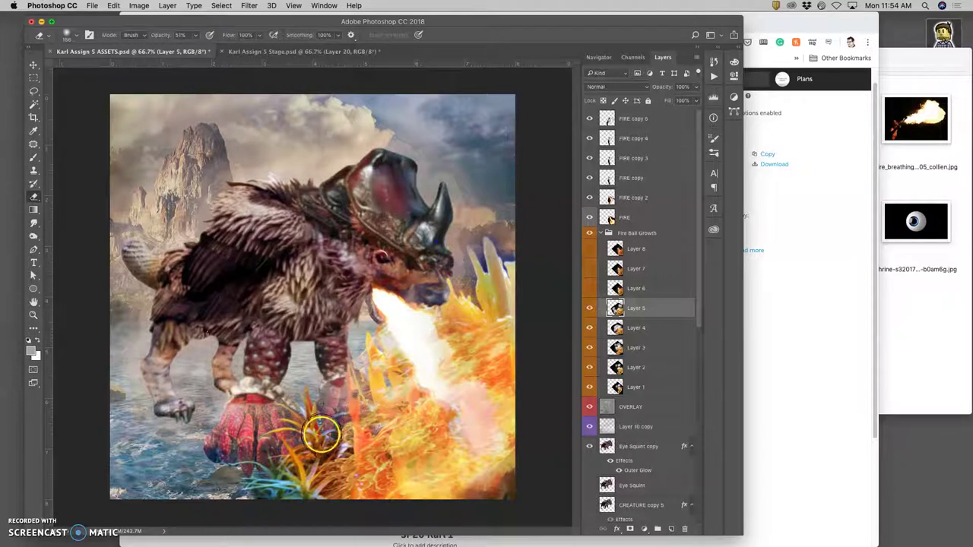
{"action": "left_click", "coordinate": [471, 333]}
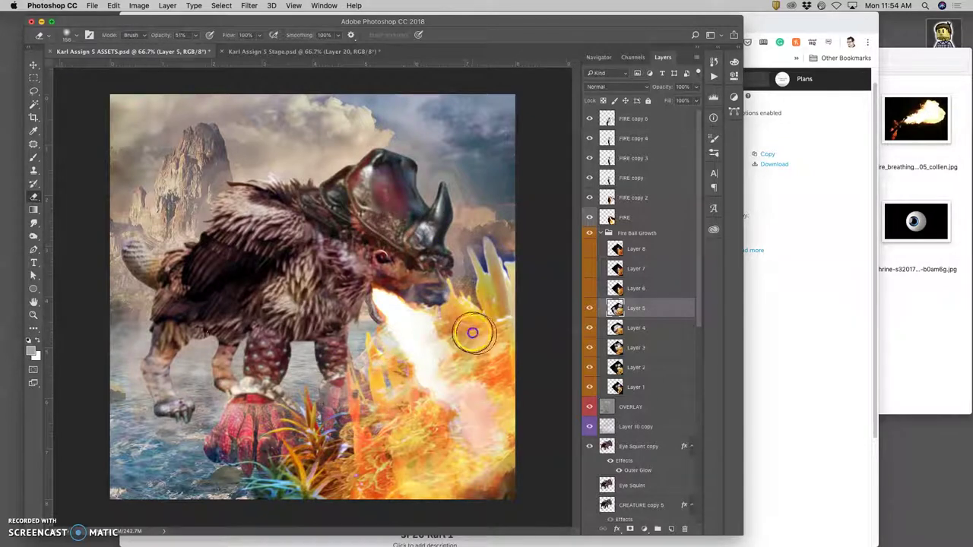
{"action": "left_click", "coordinate": [311, 52]}
{"action": "left_click", "coordinate": [187, 51]}
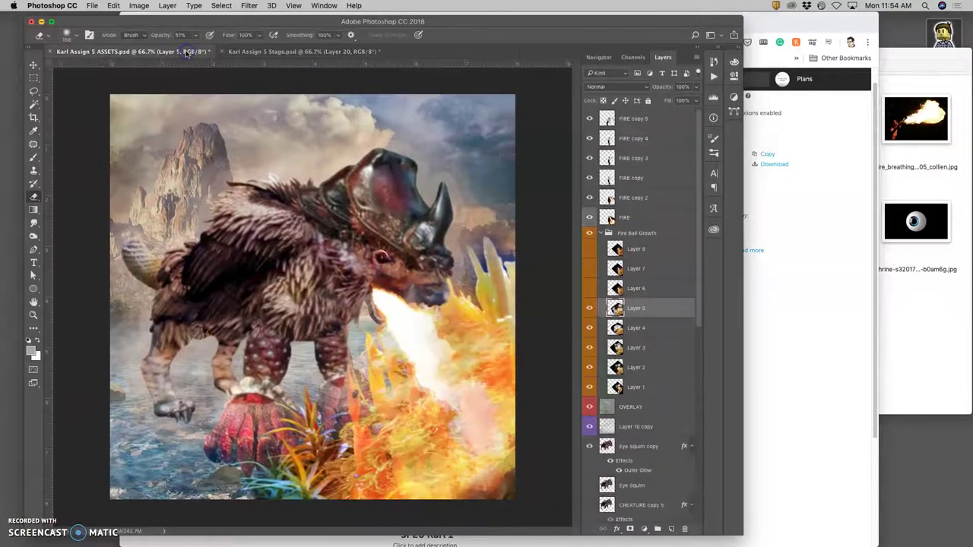
{"action": "left_click", "coordinate": [442, 429]}
Warp Layer 5's fire to stretch the flames toward the bottom-right.
{"action": "key", "text": "super+t"}
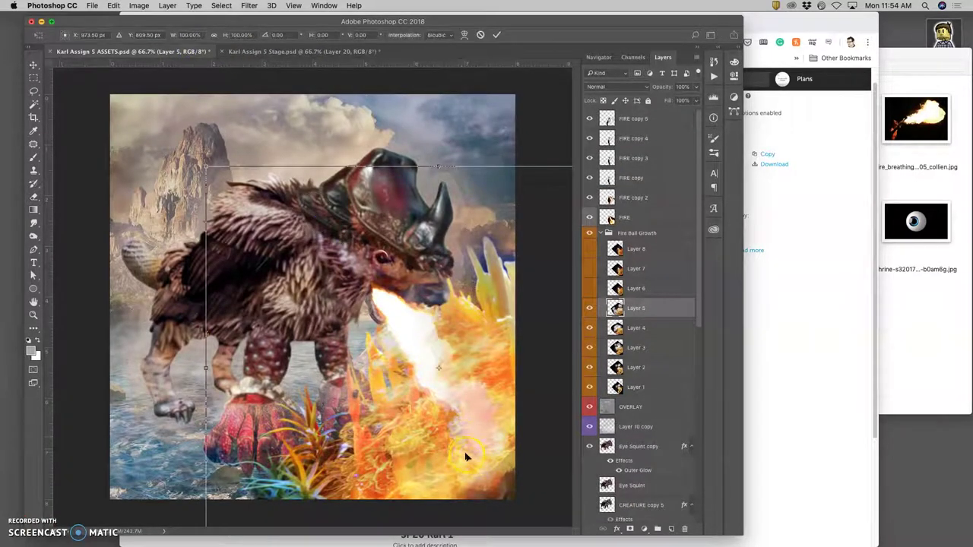
{"action": "right_click", "coordinate": [464, 453]}
{"action": "left_click", "coordinate": [486, 462]}
{"action": "left_click_drag", "start_coordinate": [490, 469], "coordinate": [495, 475]}
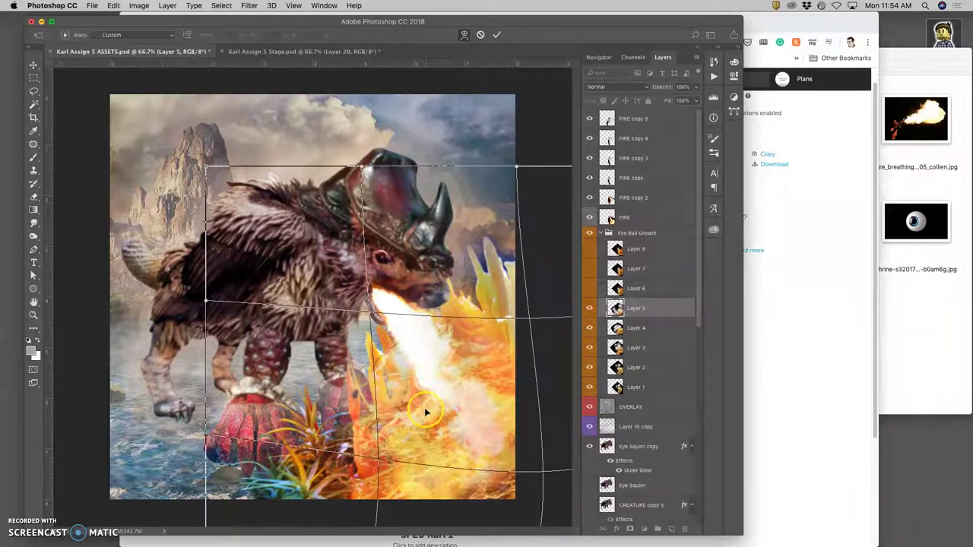
{"action": "key", "text": "Return"}
{"action": "left_click", "coordinate": [328, 50]}
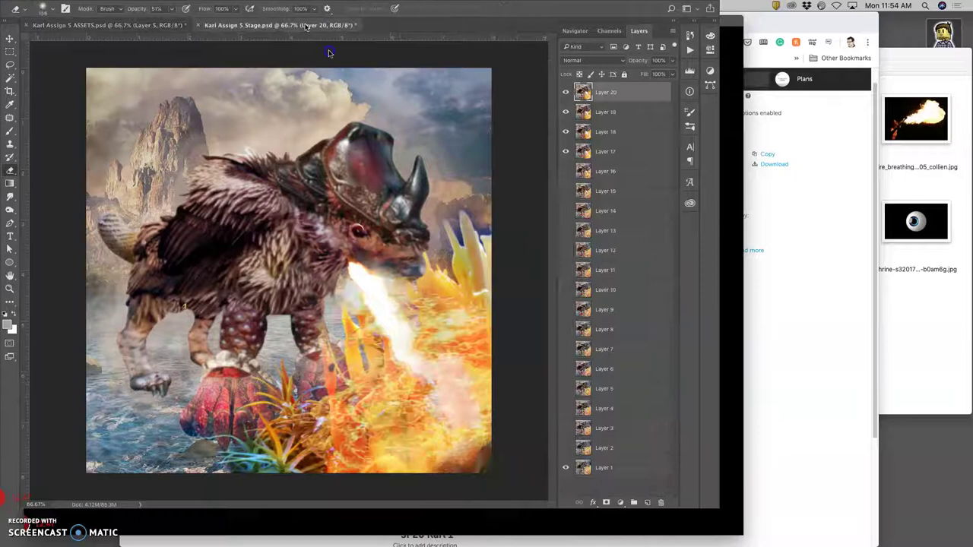
{"action": "left_click", "coordinate": [174, 52]}
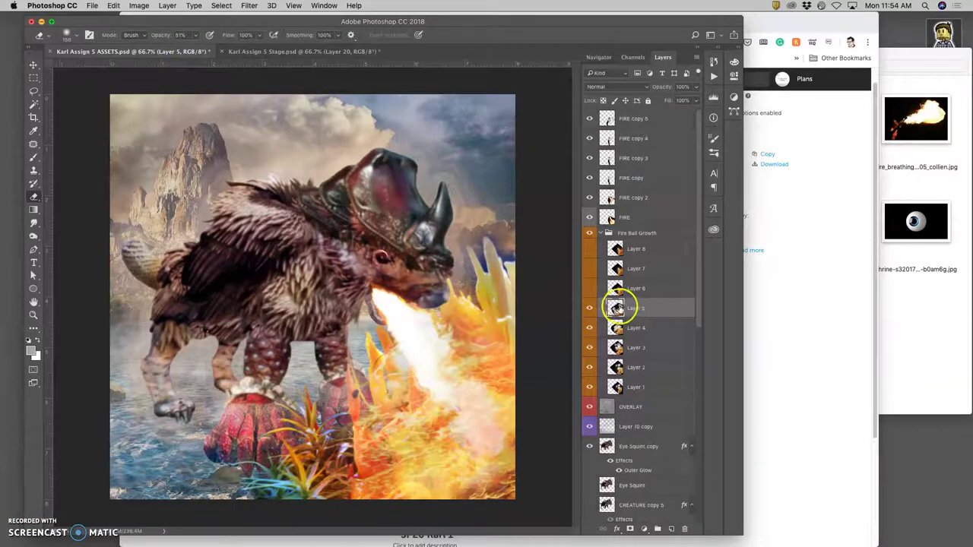
Scale Layer 5's fire up to about 111% and nudge it into position.
{"action": "key", "text": "super+t"}
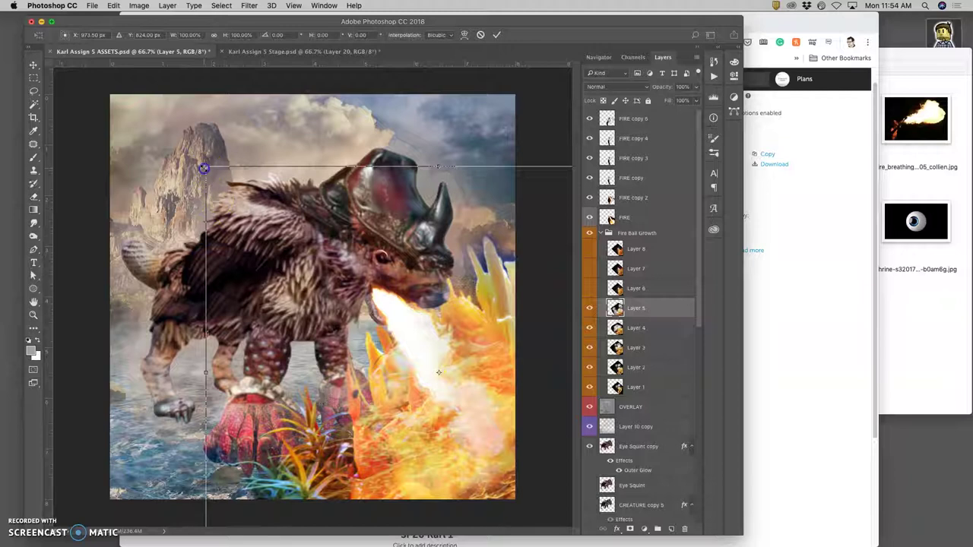
{"action": "left_click_drag", "start_coordinate": [204, 168], "coordinate": [177, 142]}
{"action": "left_click_drag", "start_coordinate": [399, 398], "coordinate": [403, 403]}
{"action": "double_click", "coordinate": [433, 250]}
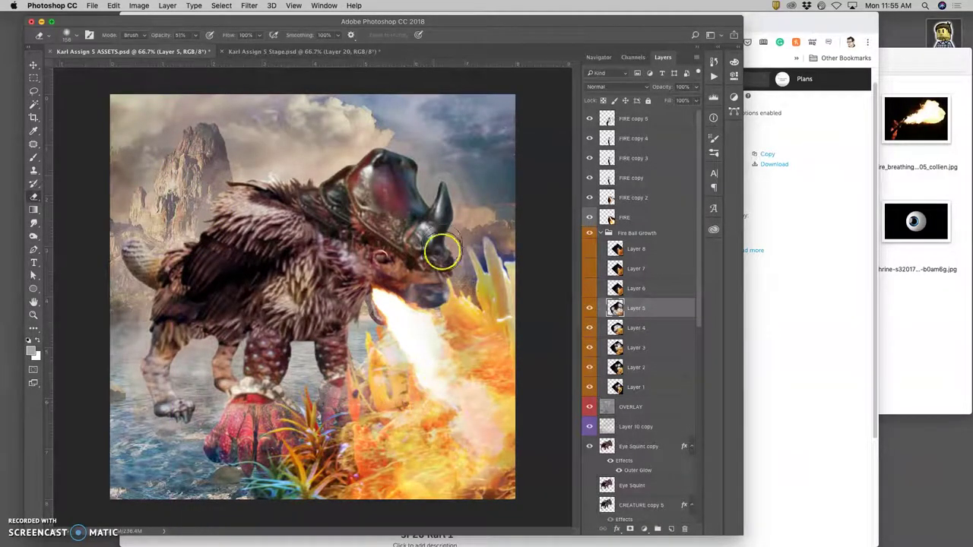
{"action": "left_click", "coordinate": [338, 50]}
{"action": "left_click", "coordinate": [203, 51]}
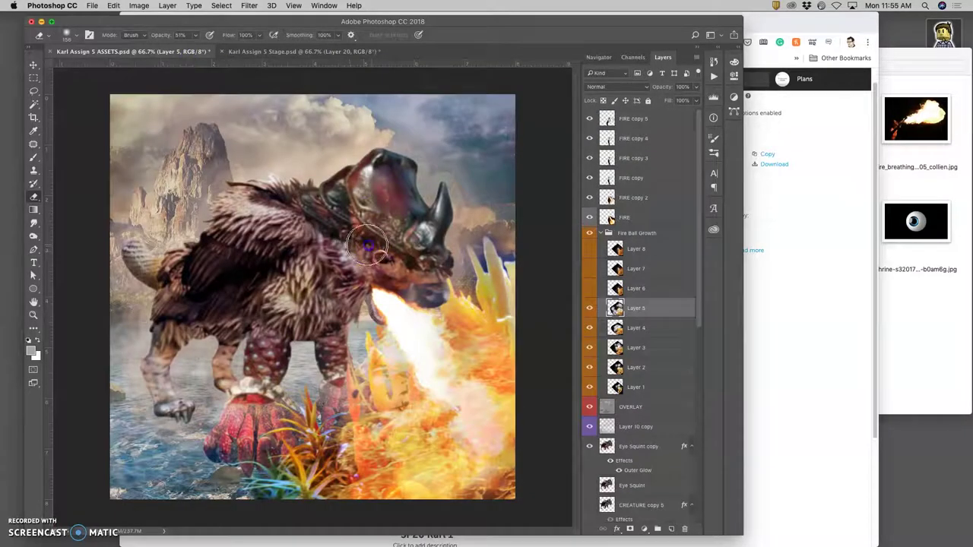
{"action": "left_click", "coordinate": [337, 256]}
{"action": "left_click", "coordinate": [430, 236]}
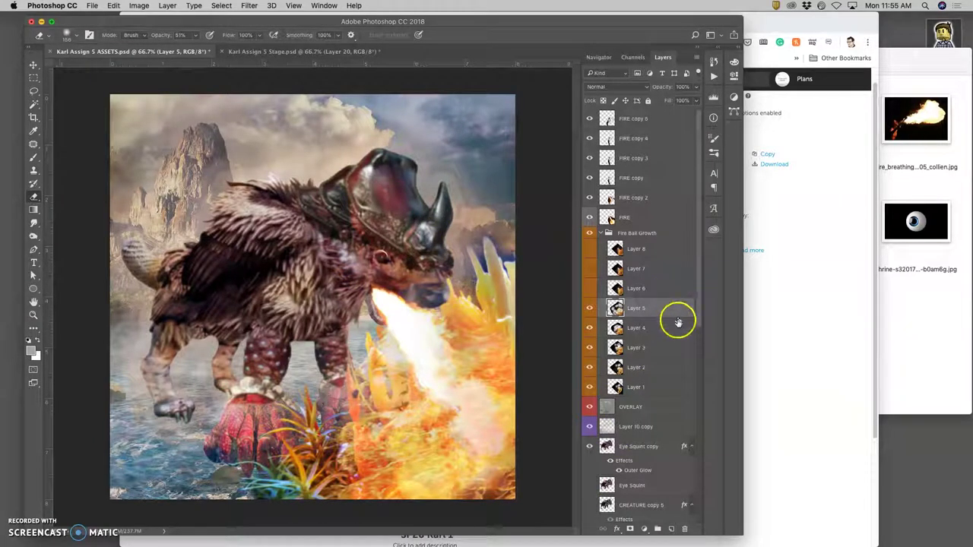
Raise OVERLAY's opacity to 100%, then widen Layer 10 copy toward the right with Free Transform.
{"action": "left_click", "coordinate": [645, 403]}
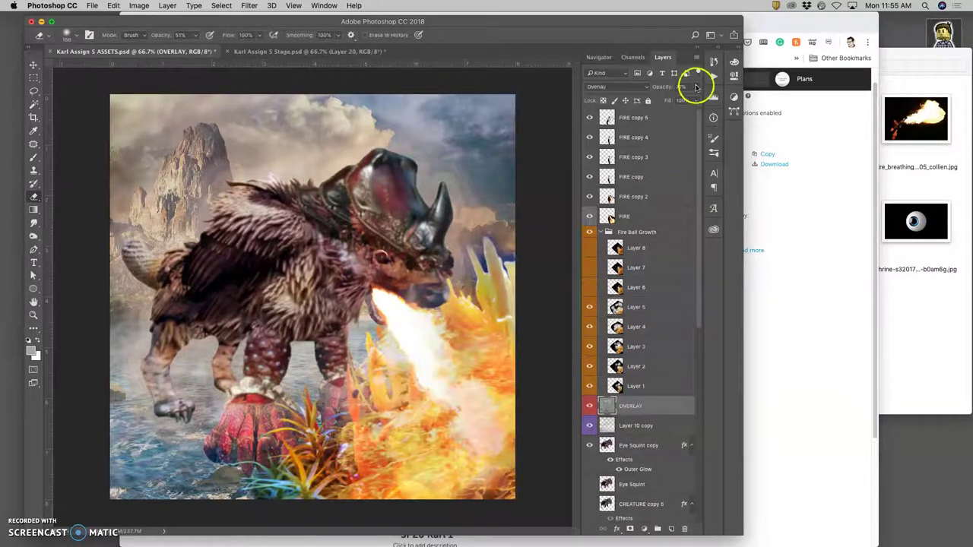
{"action": "left_click_drag", "start_coordinate": [694, 99], "coordinate": [711, 99]}
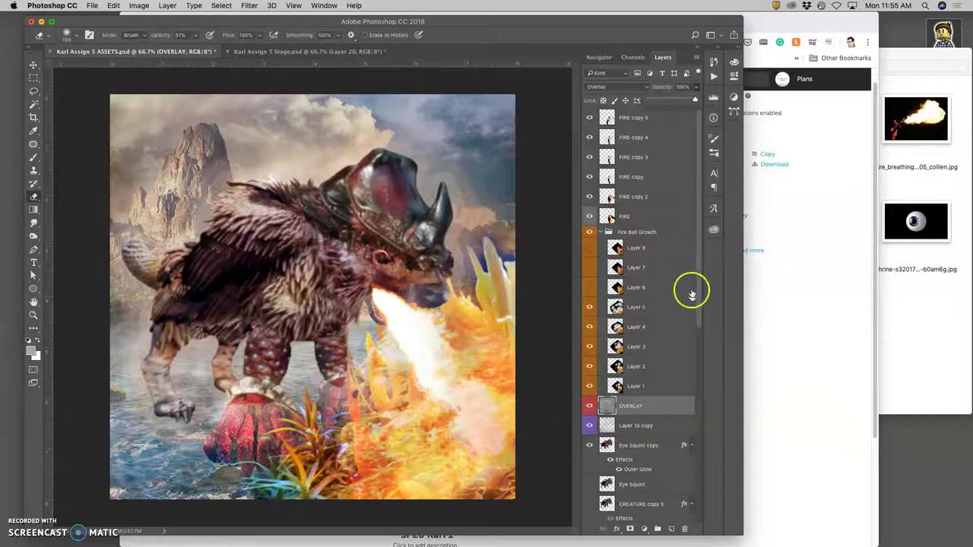
{"action": "left_click", "coordinate": [640, 427]}
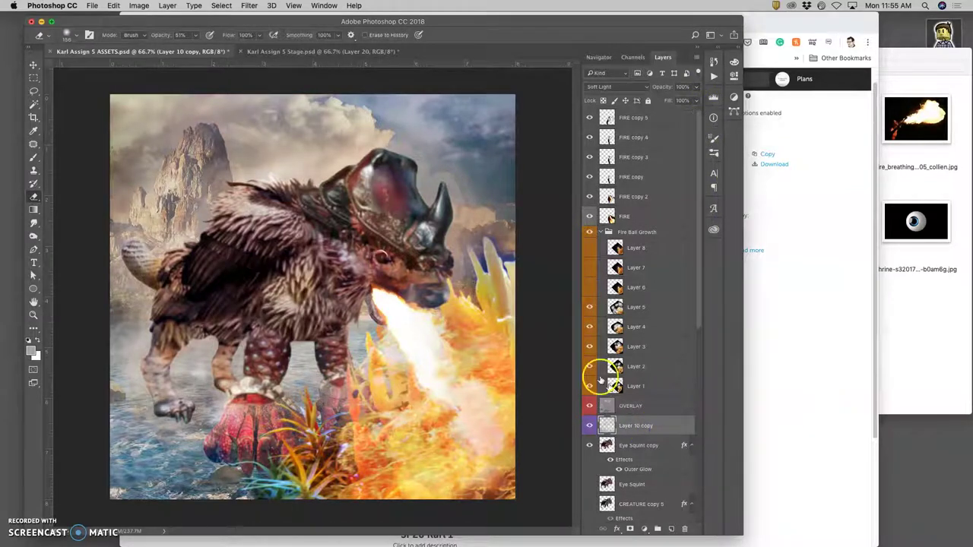
{"action": "key", "text": "super+t"}
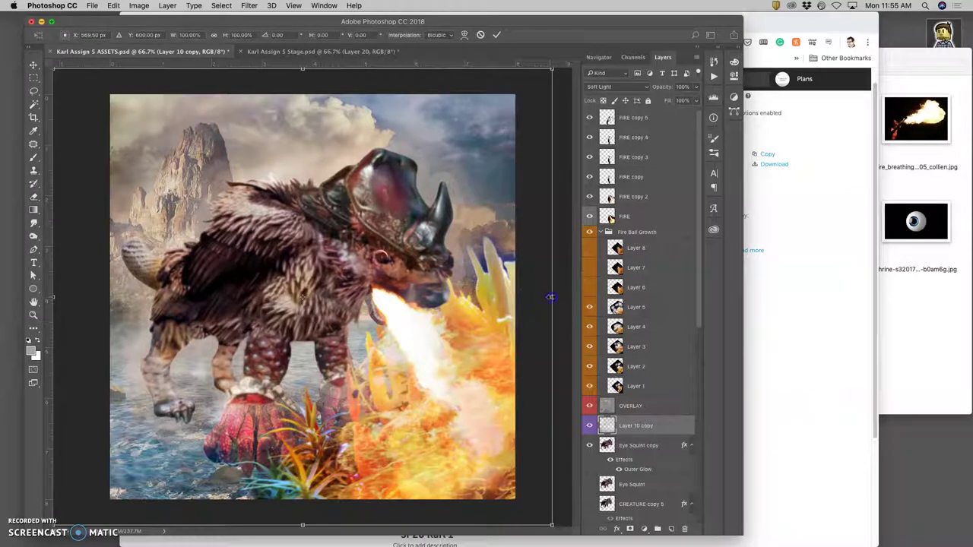
{"action": "mouse_move", "coordinate": [547, 302]}
{"action": "left_mouse_down"}
{"action": "mouse_move", "coordinate": [568, 287]}
{"action": "mouse_move", "coordinate": [565, 299]}
{"action": "left_mouse_up"}
{"action": "key", "text": "Return"}
{"action": "key", "text": "e"}
{"action": "scroll", "coordinate": [653, 374], "scroll_direction": "down", "scroll_amount": 5}
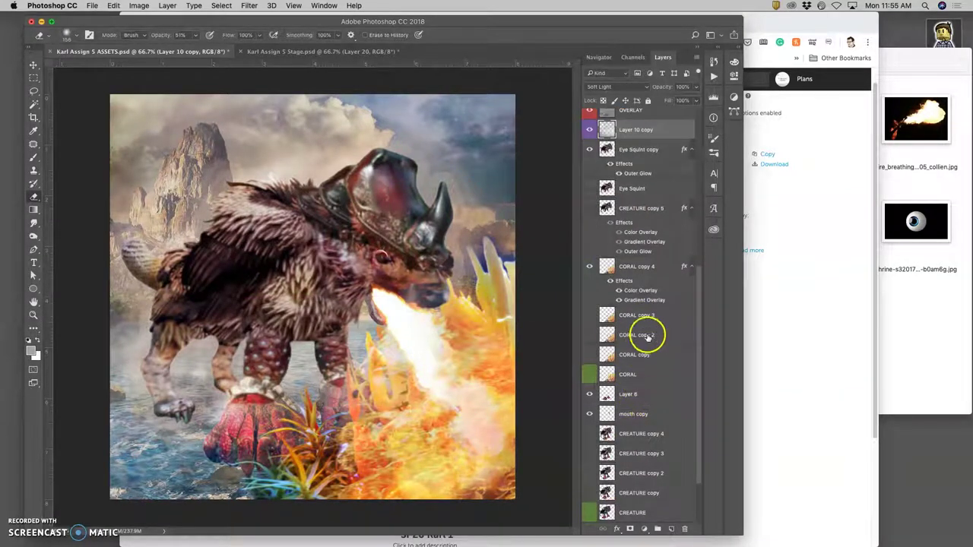
In CORAL copy 4's layer style, try Pin Light on the Color Overlay, then revert to Soft Light.
{"action": "double_click", "coordinate": [625, 283]}
{"action": "left_click", "coordinate": [641, 214]}
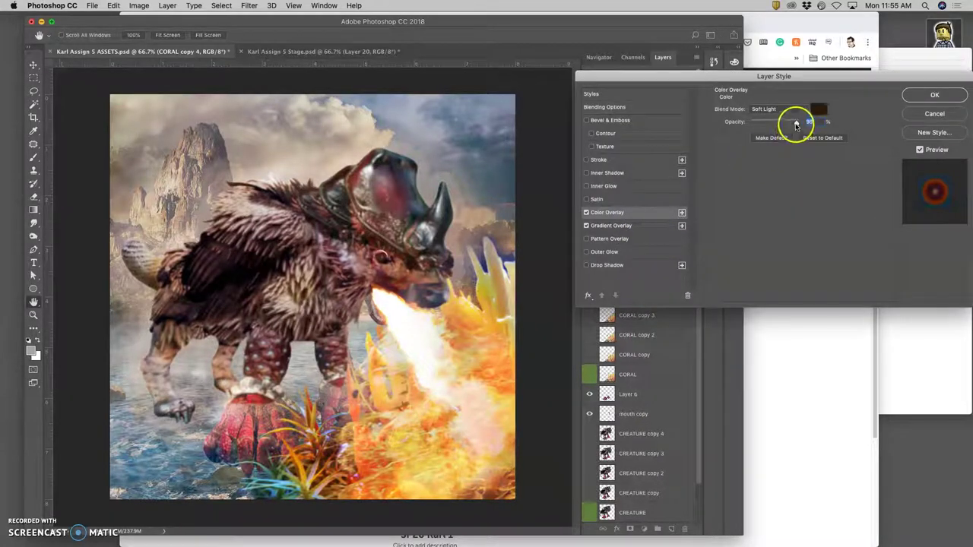
{"action": "left_click", "coordinate": [802, 109]}
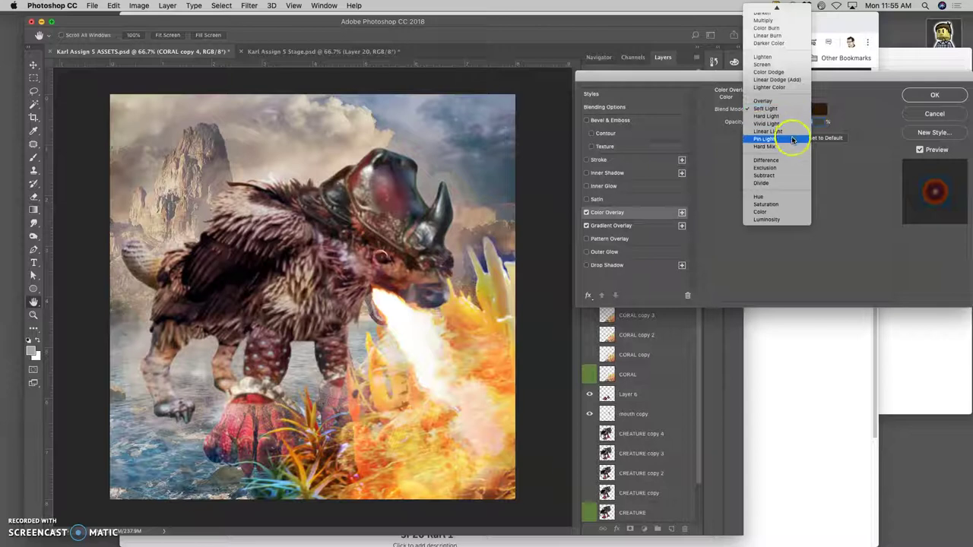
{"action": "left_click", "coordinate": [791, 139]}
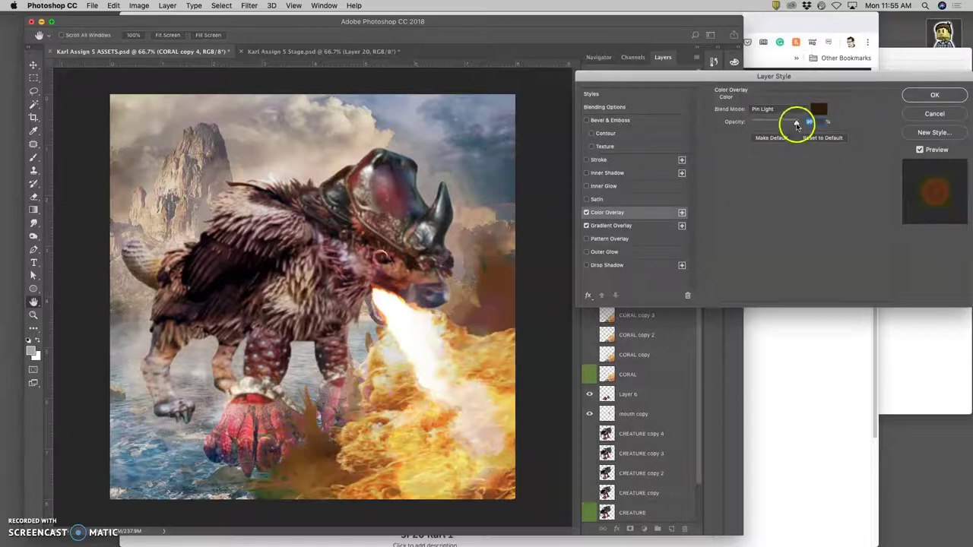
{"action": "left_click", "coordinate": [794, 109]}
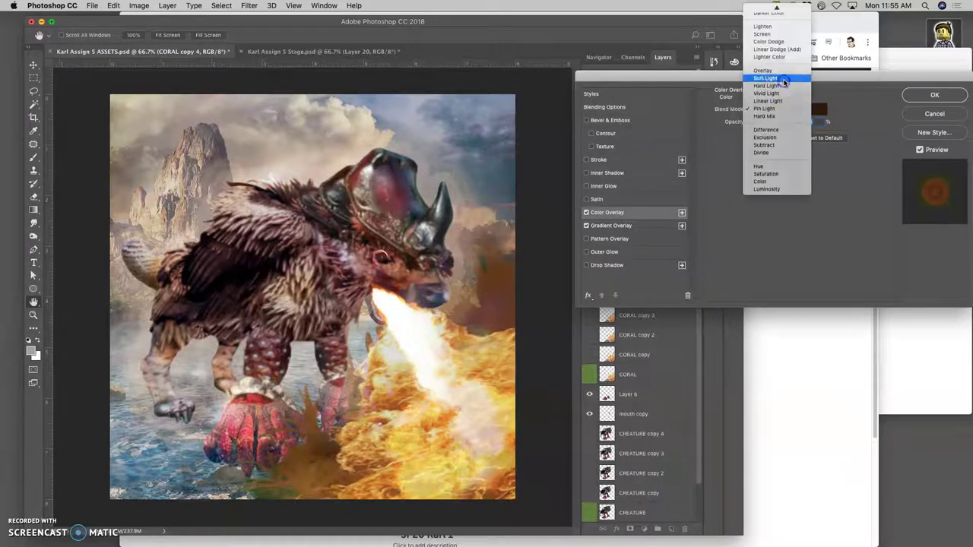
{"action": "left_click", "coordinate": [785, 80]}
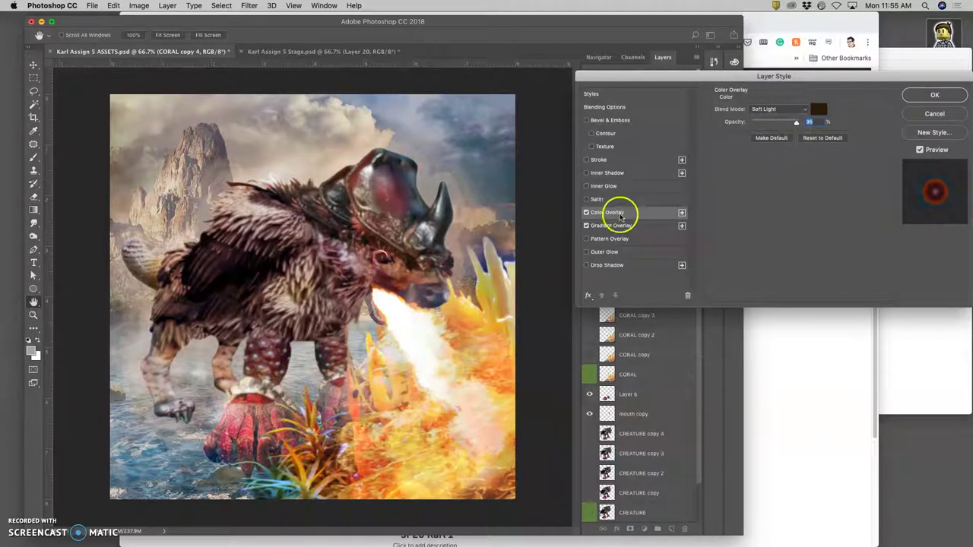
Add a dark-red Inner Shadow with 0 noise, 98 px size and stronger opacity.
{"action": "left_click", "coordinate": [605, 173]}
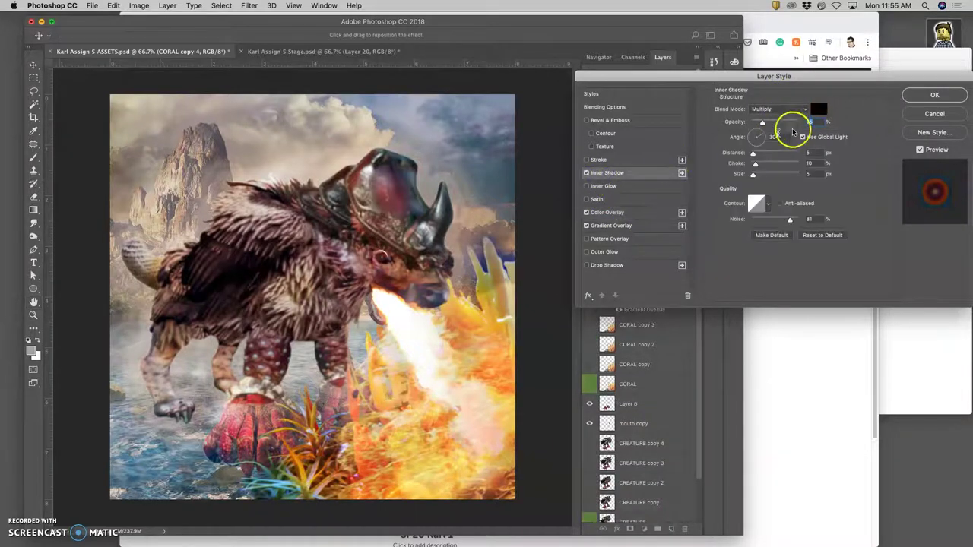
{"action": "left_click_drag", "start_coordinate": [769, 126], "coordinate": [774, 124]}
{"action": "left_click", "coordinate": [817, 108]}
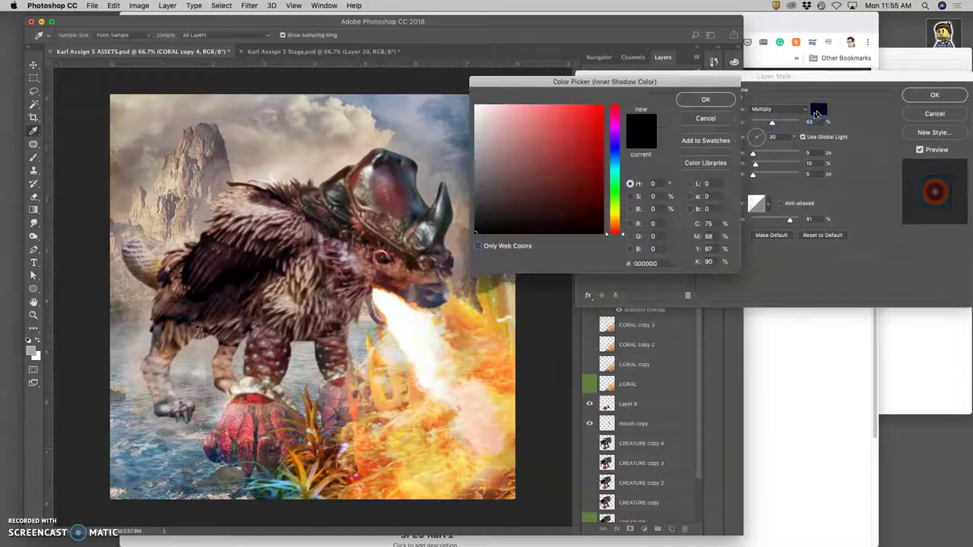
{"action": "left_click_drag", "start_coordinate": [586, 168], "coordinate": [596, 183]}
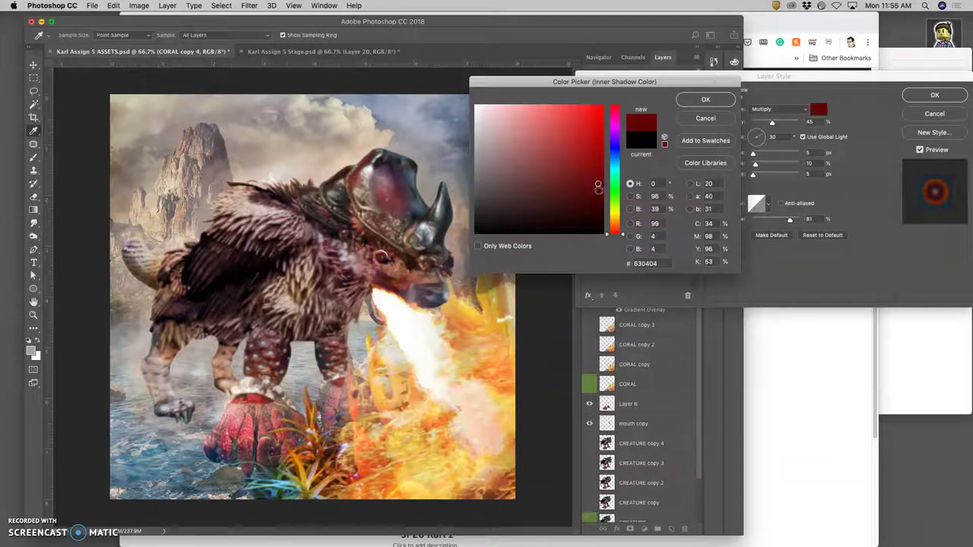
{"action": "left_click", "coordinate": [701, 99]}
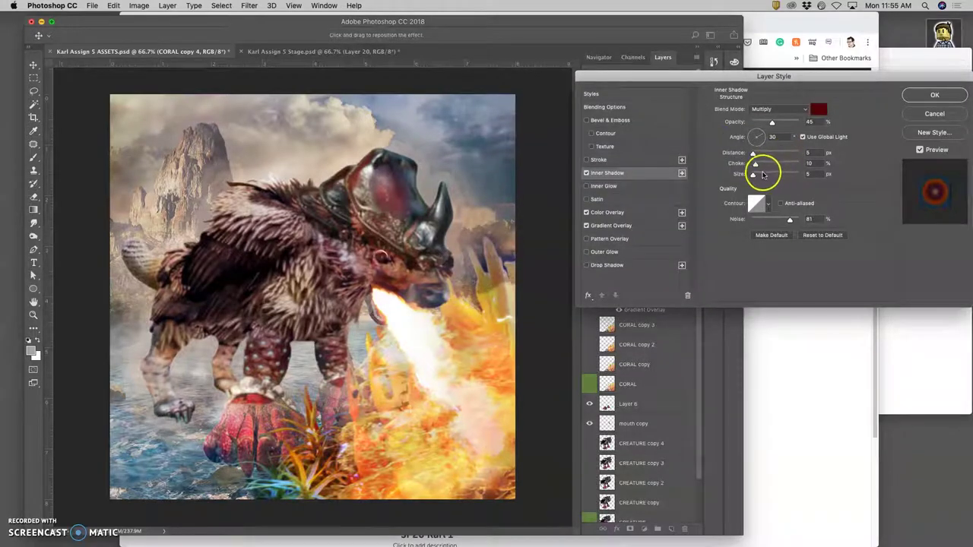
{"action": "left_click_drag", "start_coordinate": [788, 220], "coordinate": [734, 220]}
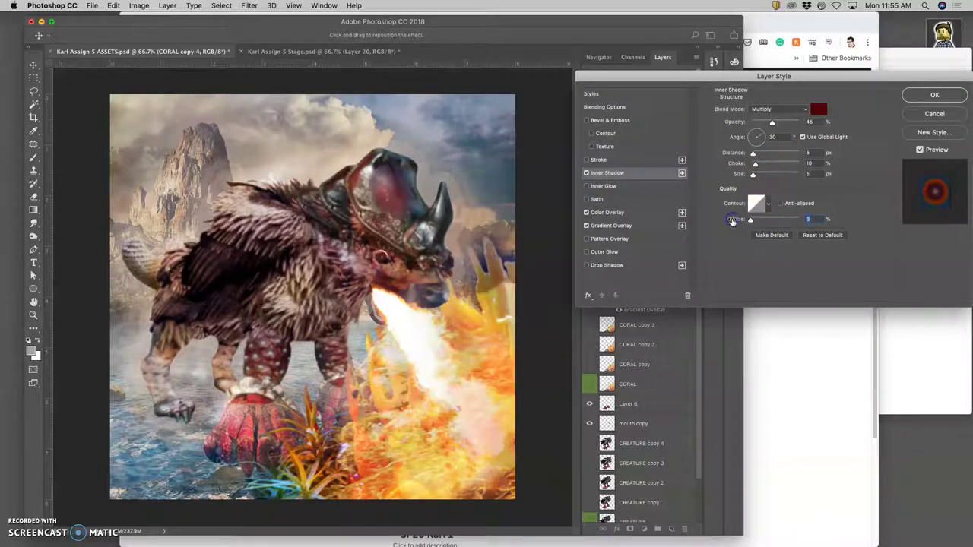
{"action": "left_click_drag", "start_coordinate": [753, 174], "coordinate": [772, 174]}
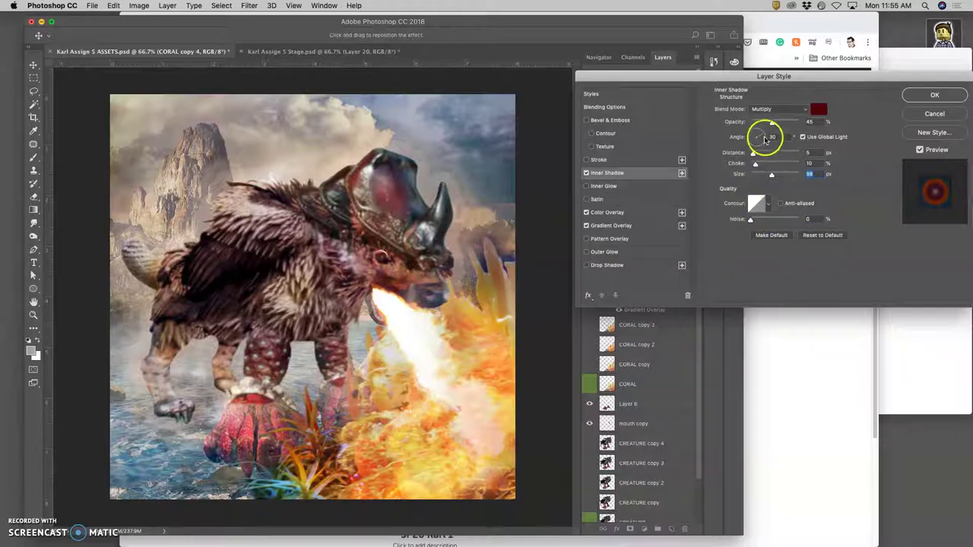
{"action": "left_click_drag", "start_coordinate": [771, 122], "coordinate": [785, 126]}
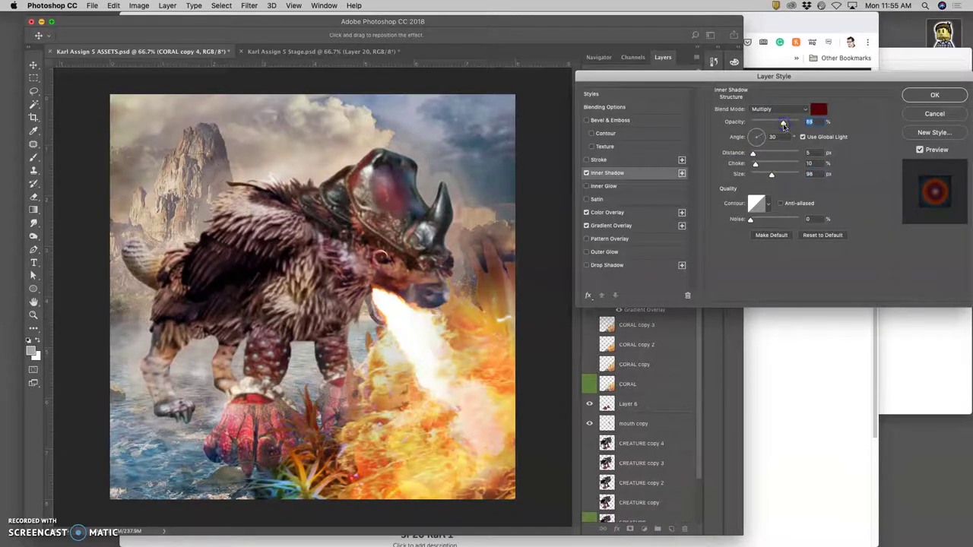
{"action": "left_click", "coordinate": [920, 96]}
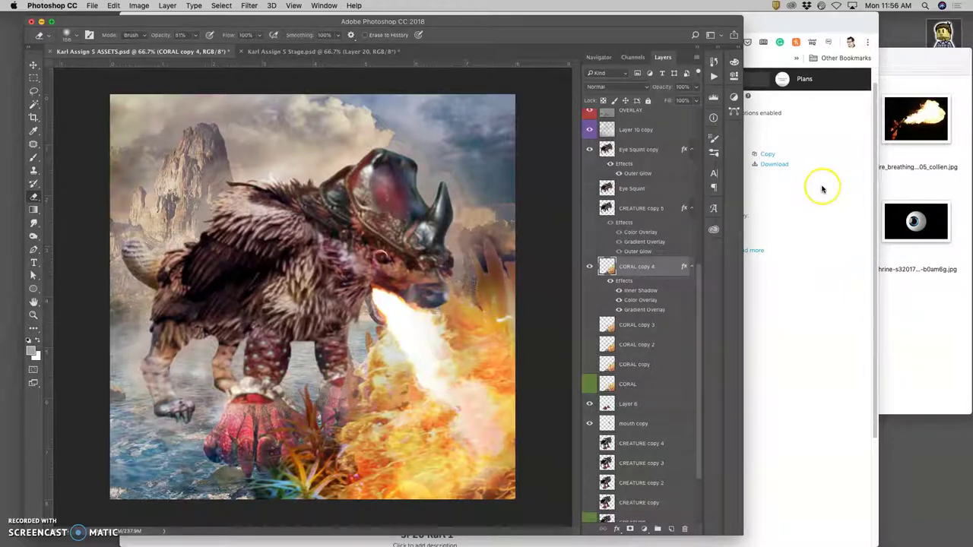
Puppet-warp Eye Squint copy with a single body pin nudged slightly to bend the creature.
{"action": "left_click", "coordinate": [348, 52]}
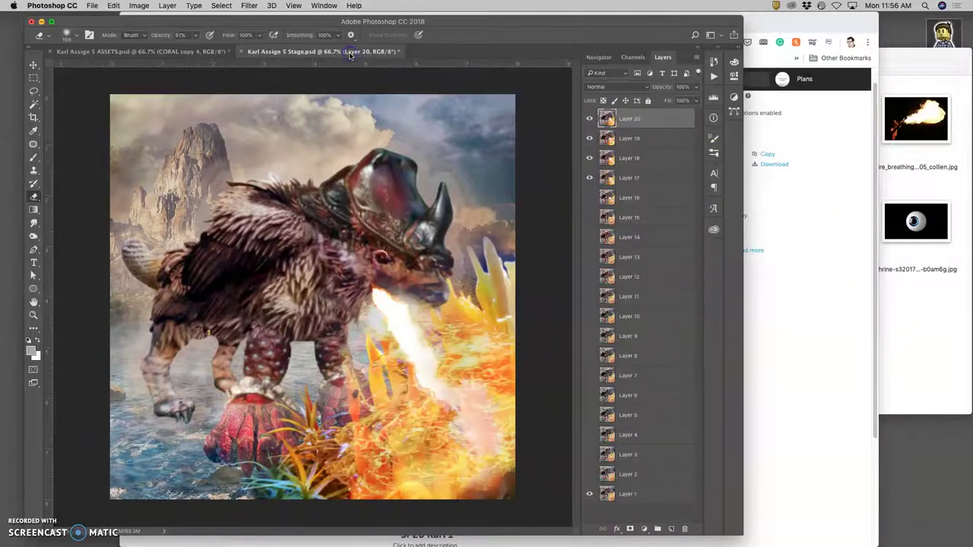
{"action": "left_click", "coordinate": [235, 51]}
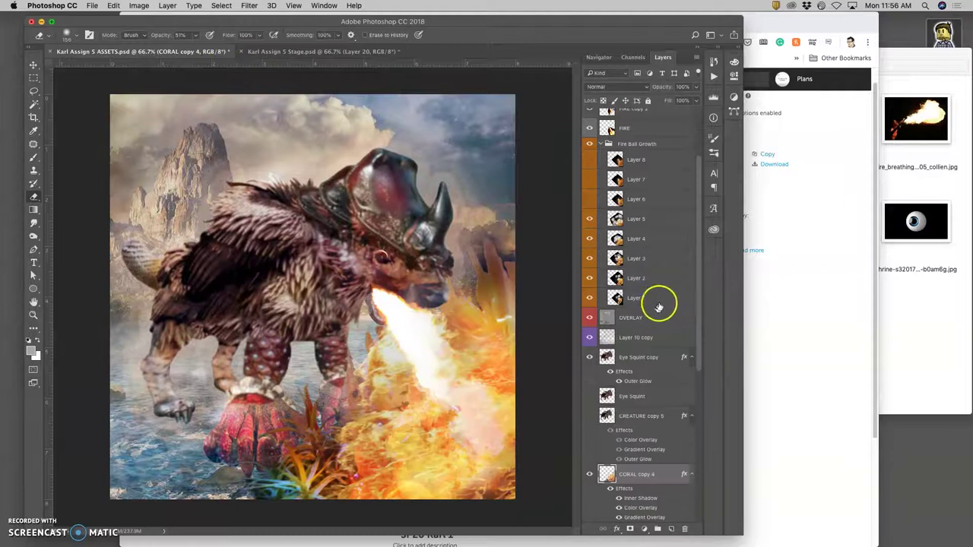
{"action": "left_click", "coordinate": [636, 357]}
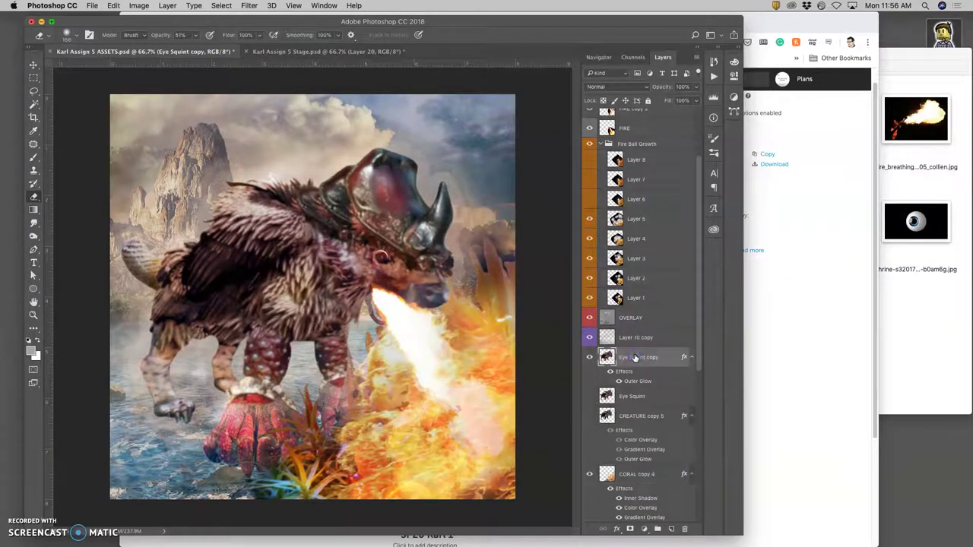
{"action": "left_click", "coordinate": [113, 5]}
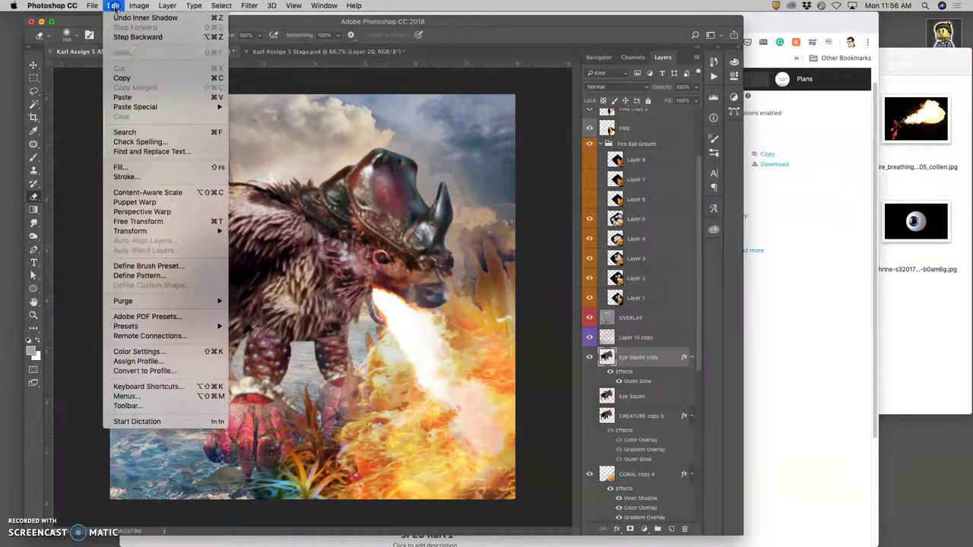
{"action": "left_click", "coordinate": [134, 202]}
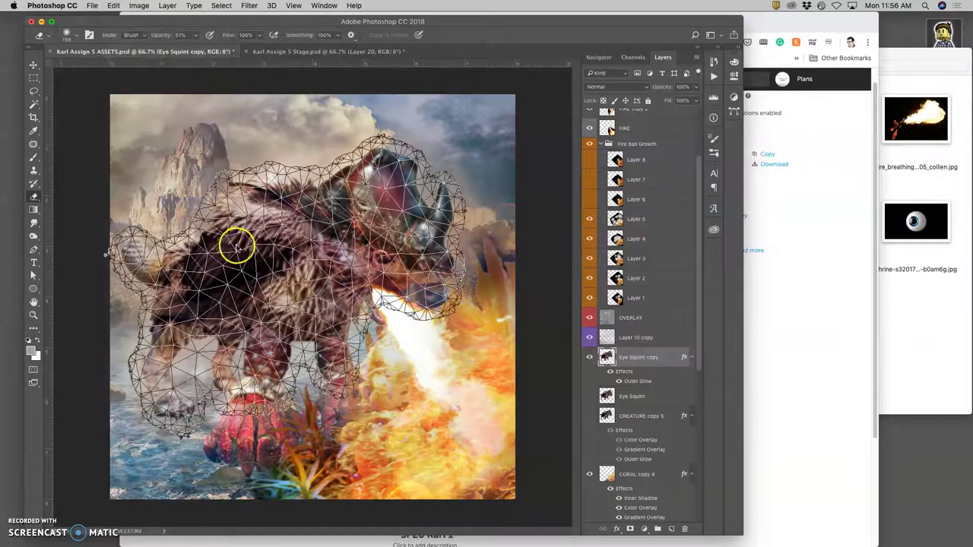
{"action": "left_click", "coordinate": [241, 247]}
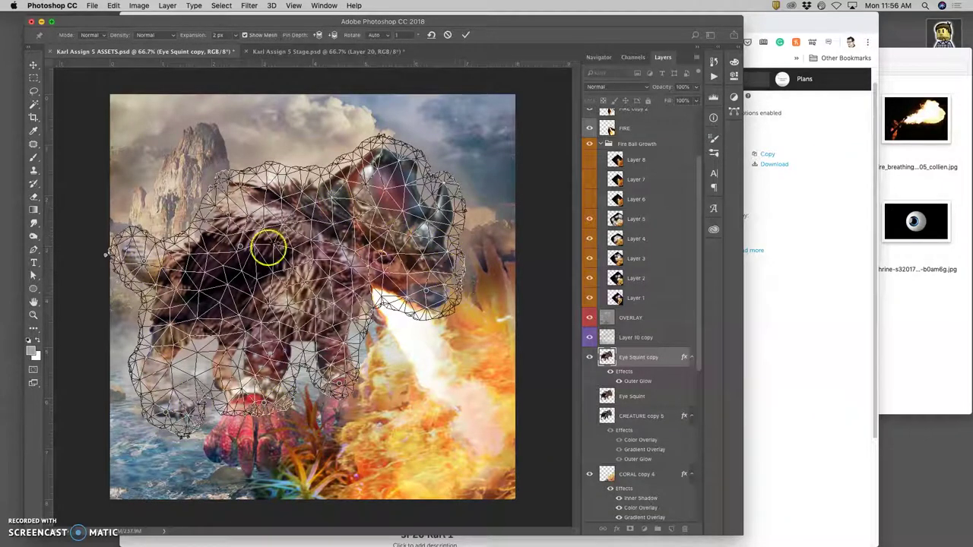
{"action": "left_click_drag", "start_coordinate": [241, 247], "coordinate": [237, 245]}
{"action": "key", "text": "Return"}
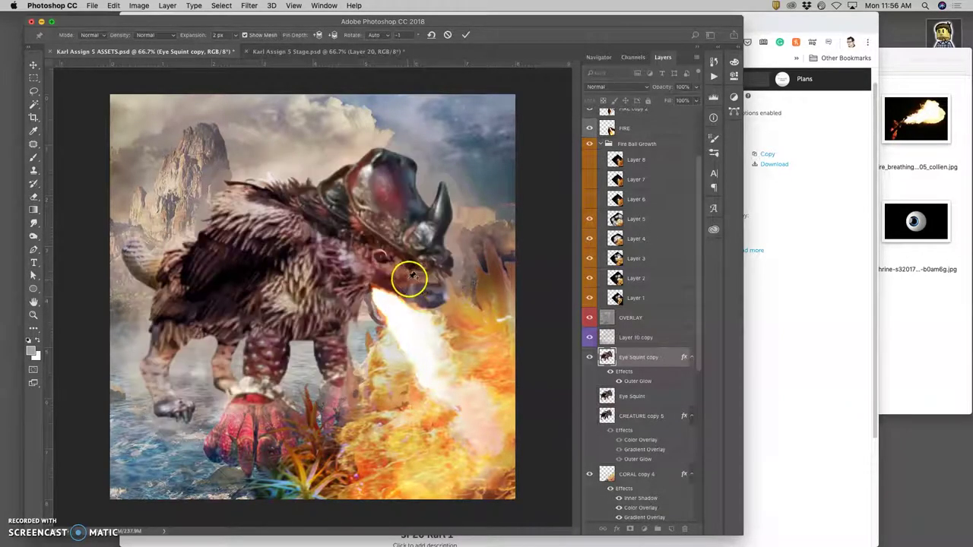
{"action": "left_click_drag", "start_coordinate": [326, 52], "coordinate": [282, 48]}
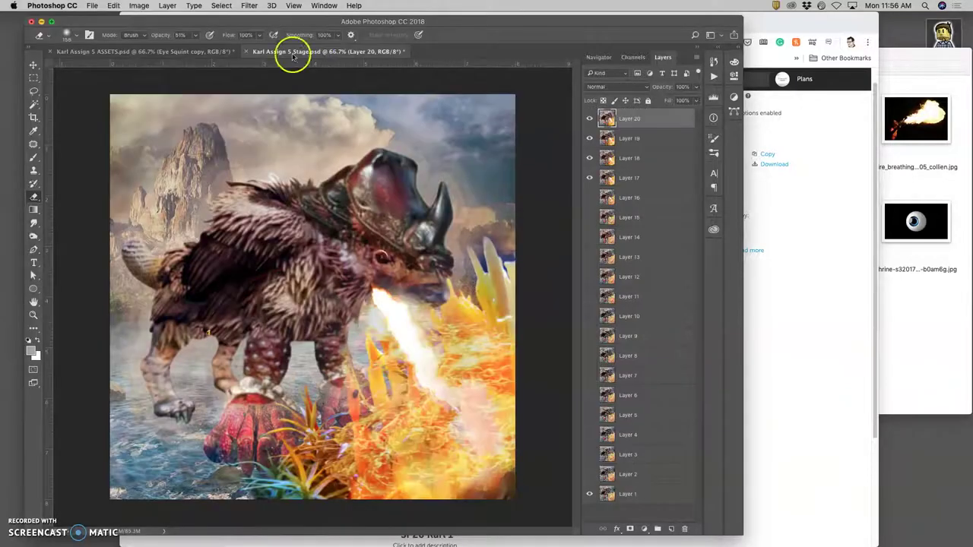
Dock the document back into the ASSETS tab, then make Layer 6 visible and selected.
{"action": "left_click", "coordinate": [199, 53]}
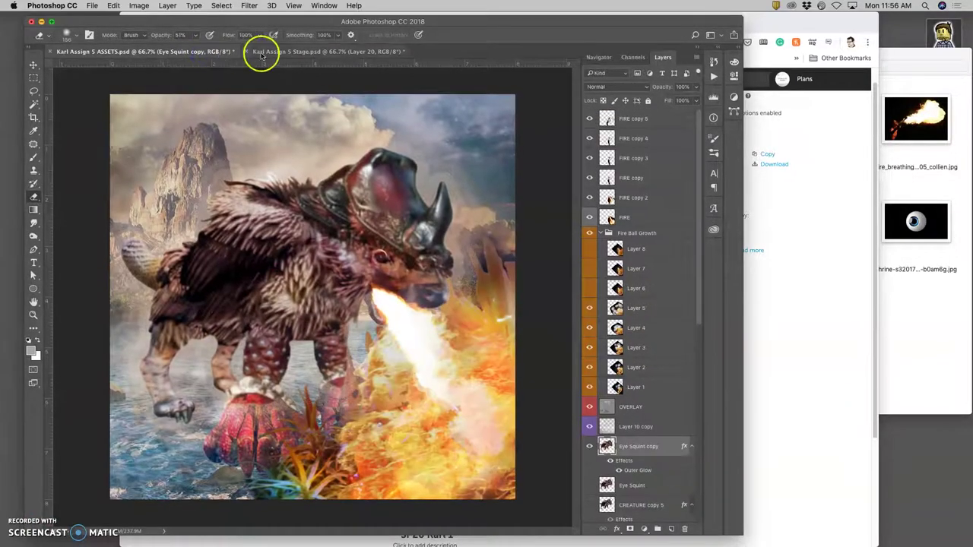
{"action": "left_click", "coordinate": [292, 53]}
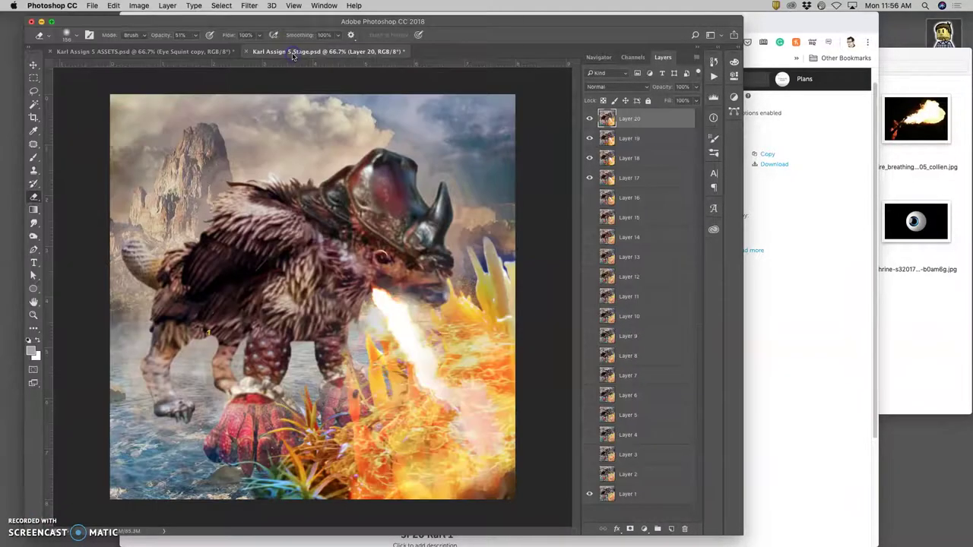
{"action": "left_click", "coordinate": [218, 52]}
{"action": "left_click_drag", "start_coordinate": [283, 49], "coordinate": [219, 52]}
{"action": "left_click", "coordinate": [218, 51]}
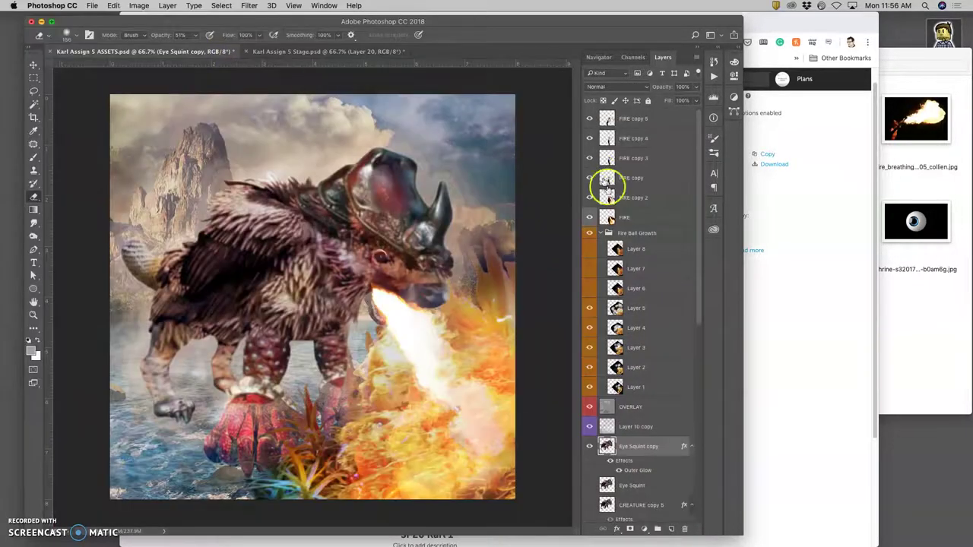
{"action": "left_click", "coordinate": [588, 288]}
{"action": "left_click", "coordinate": [633, 290]}
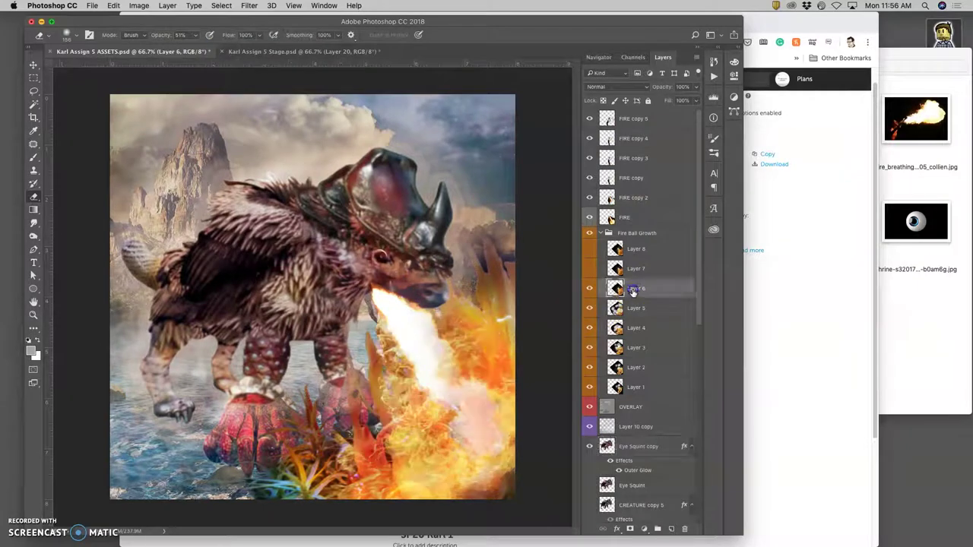
Warp Layer 6's flames into a large fireball bulging up and out to the right.
{"action": "key", "text": "super+t"}
{"action": "left_click", "coordinate": [456, 344]}
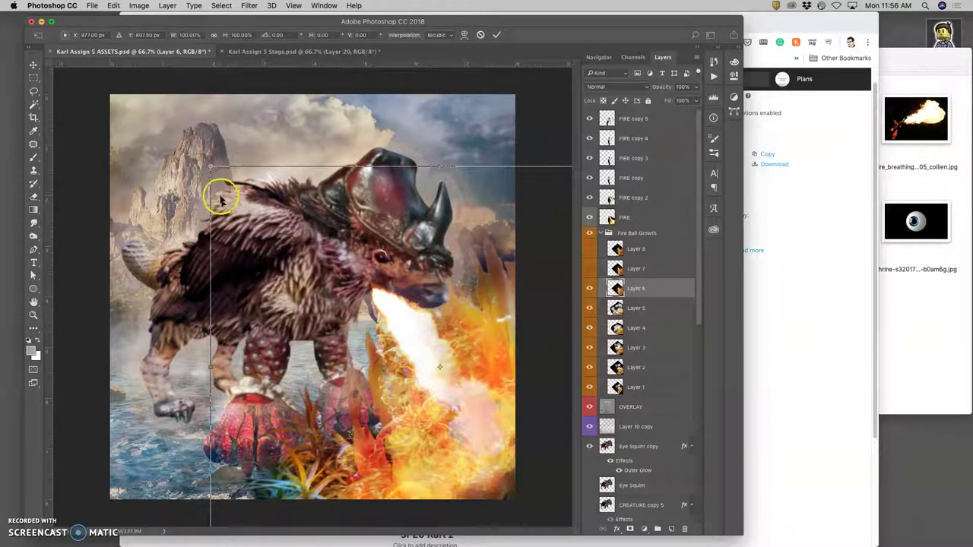
{"action": "right_click", "coordinate": [368, 367]}
{"action": "left_click", "coordinate": [420, 450]}
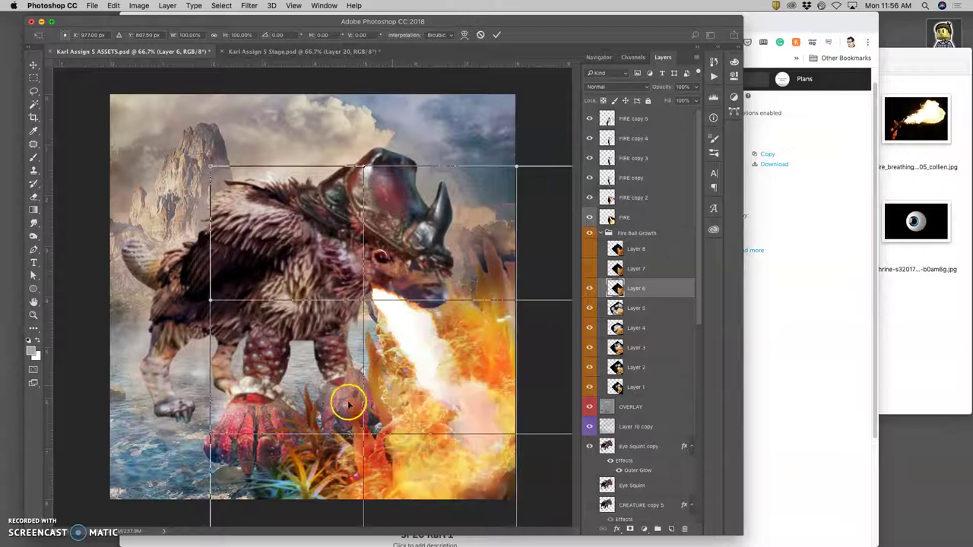
{"action": "left_click_drag", "start_coordinate": [289, 388], "coordinate": [570, 266]}
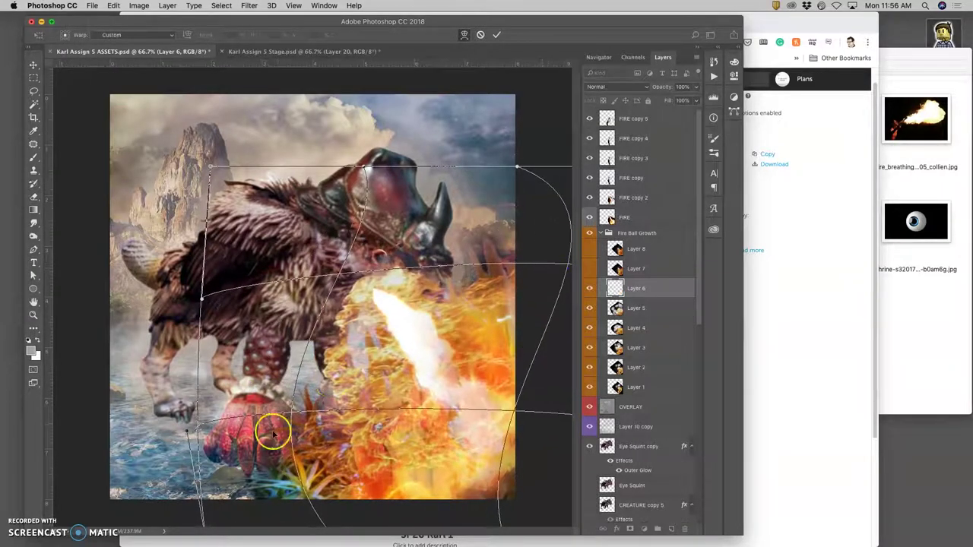
{"action": "left_click_drag", "start_coordinate": [196, 484], "coordinate": [301, 471]}
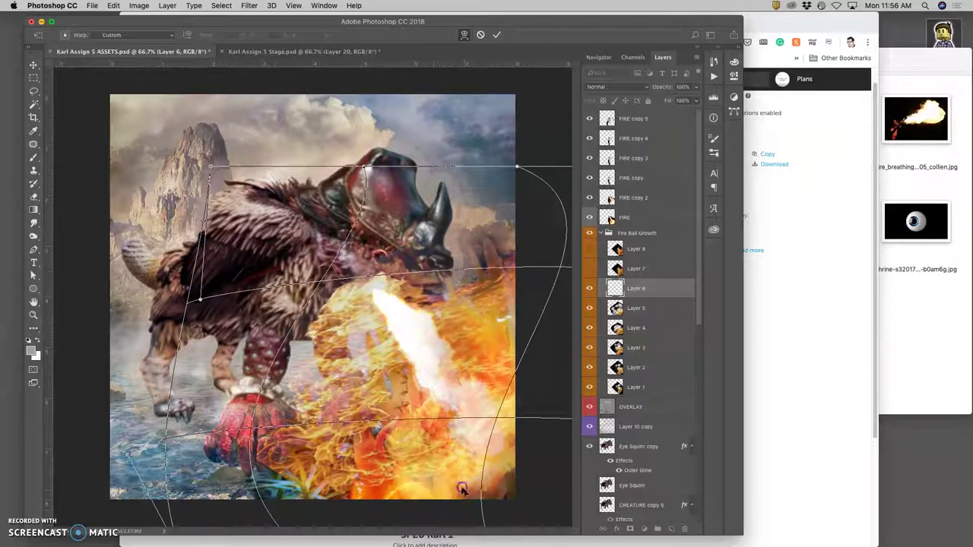
{"action": "left_click_drag", "start_coordinate": [460, 514], "coordinate": [498, 511]}
{"action": "left_click", "coordinate": [502, 345]}
{"action": "key", "text": "Return"}
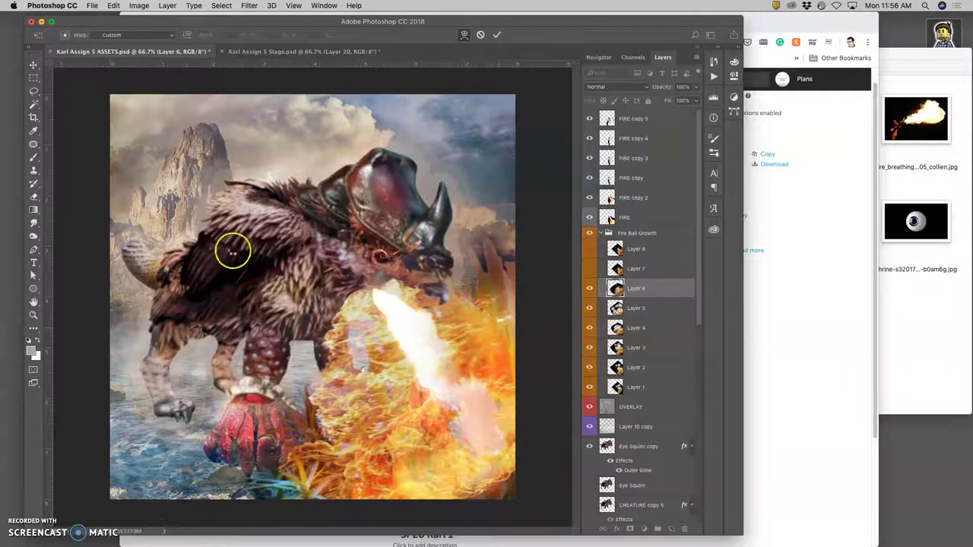
{"action": "left_click", "coordinate": [34, 196]}
Erase Layer 6's fire haze from the creature's face, neck, chest, front leg, red foot and snout.
{"action": "left_click_drag", "start_coordinate": [398, 238], "coordinate": [337, 238]}
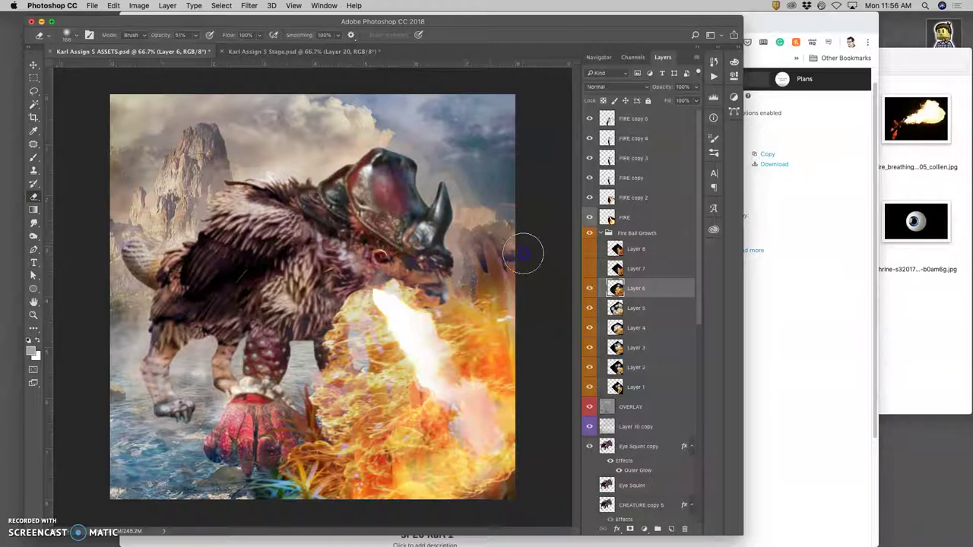
{"action": "mouse_move", "coordinate": [323, 295]}
{"action": "left_mouse_down"}
{"action": "mouse_move", "coordinate": [294, 366]}
{"action": "mouse_move", "coordinate": [291, 346]}
{"action": "mouse_move", "coordinate": [321, 334]}
{"action": "mouse_move", "coordinate": [316, 320]}
{"action": "mouse_move", "coordinate": [335, 357]}
{"action": "left_mouse_up"}
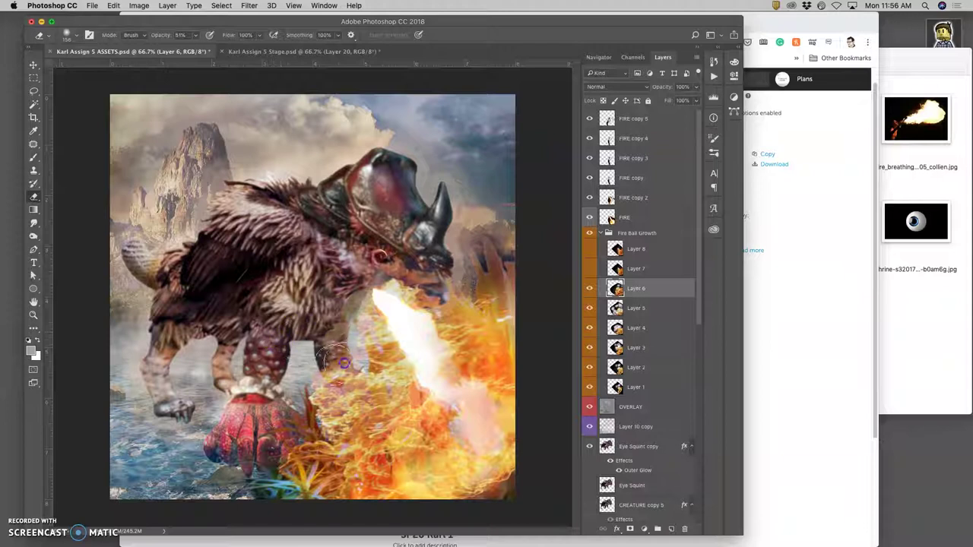
{"action": "left_click_drag", "start_coordinate": [268, 406], "coordinate": [312, 443]}
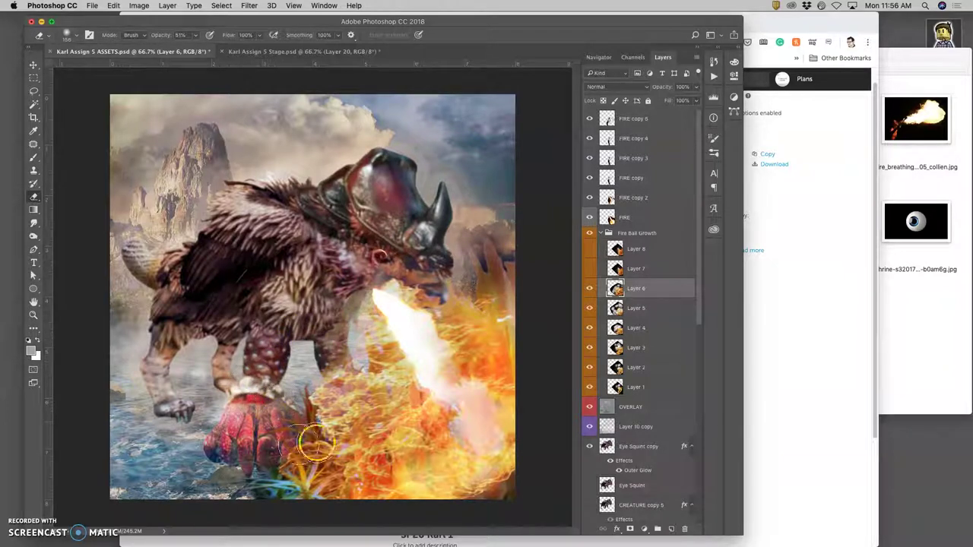
{"action": "left_click", "coordinate": [326, 52]}
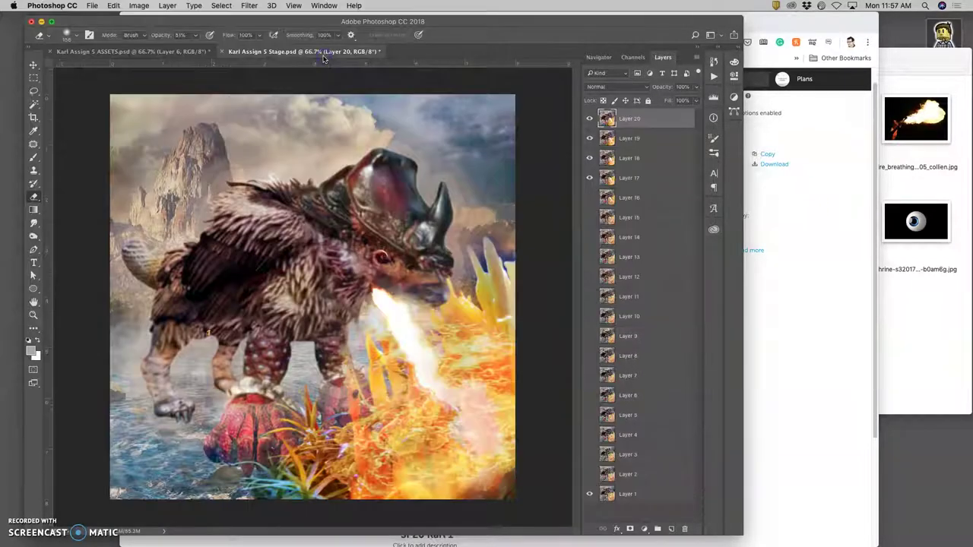
{"action": "left_click", "coordinate": [189, 52]}
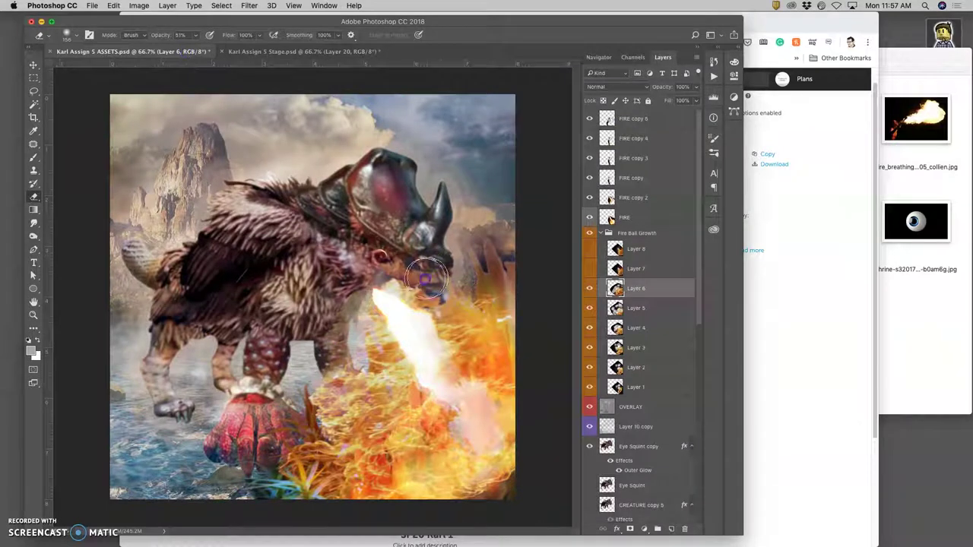
{"action": "left_click_drag", "start_coordinate": [426, 279], "coordinate": [387, 270]}
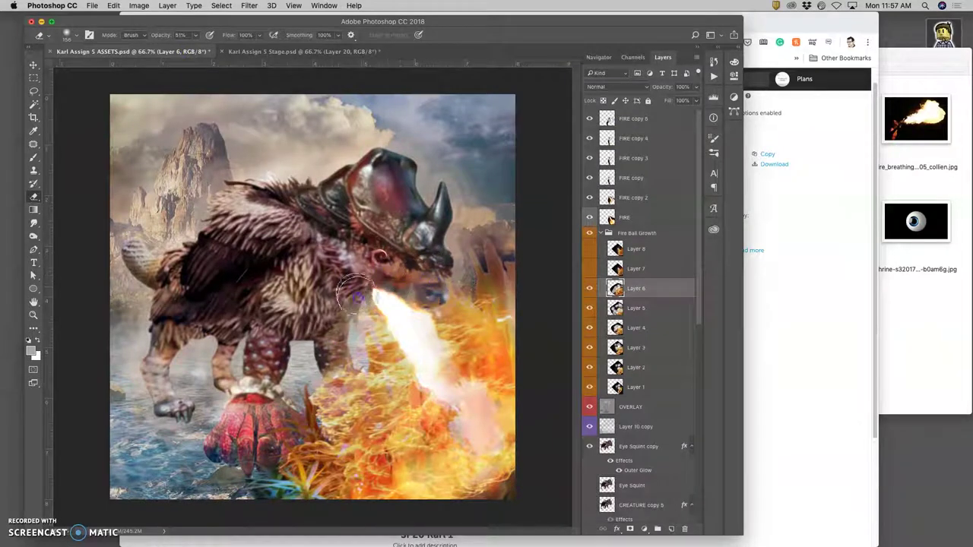
{"action": "left_click_drag", "start_coordinate": [375, 360], "coordinate": [416, 360]}
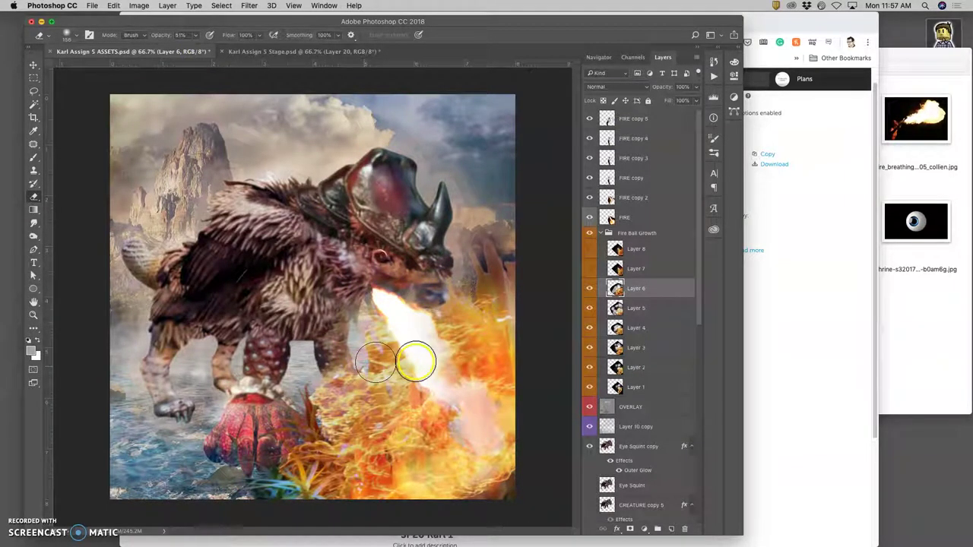